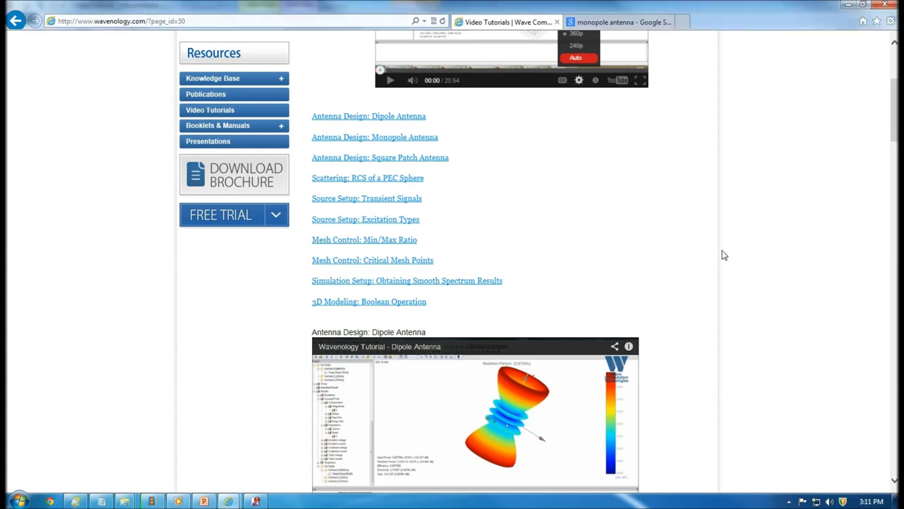
- Browse the Video Tutorials page and go to the Antenna Design: Dipole Antenna tutorial
scroll(723, 255, "up", 2)
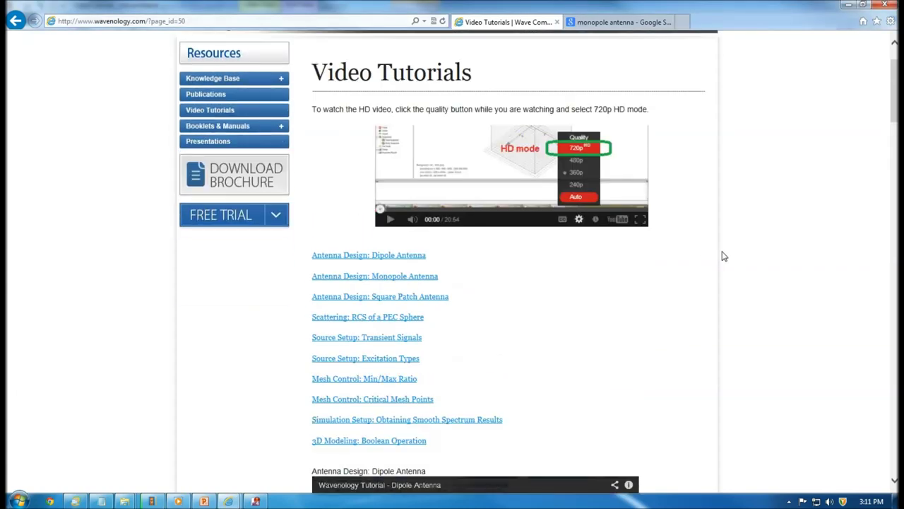
scroll(723, 255, "down", 1)
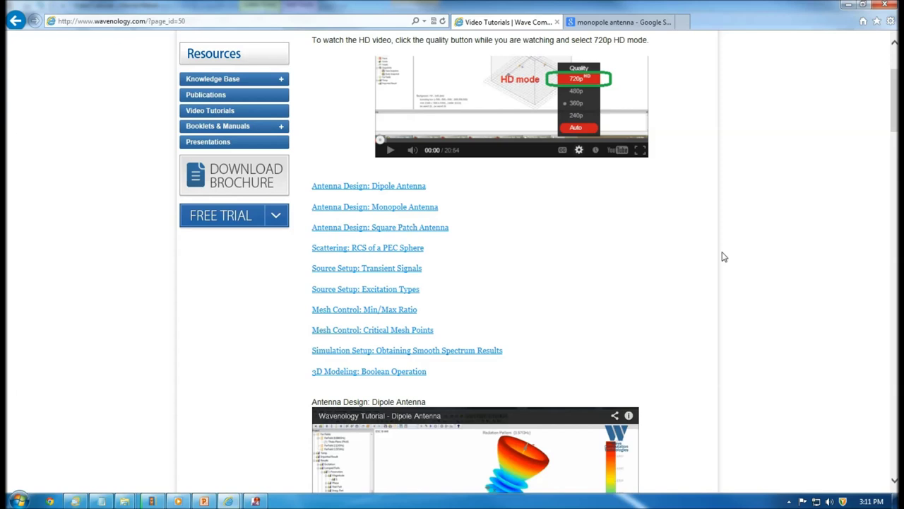
scroll(723, 257, "up", 2)
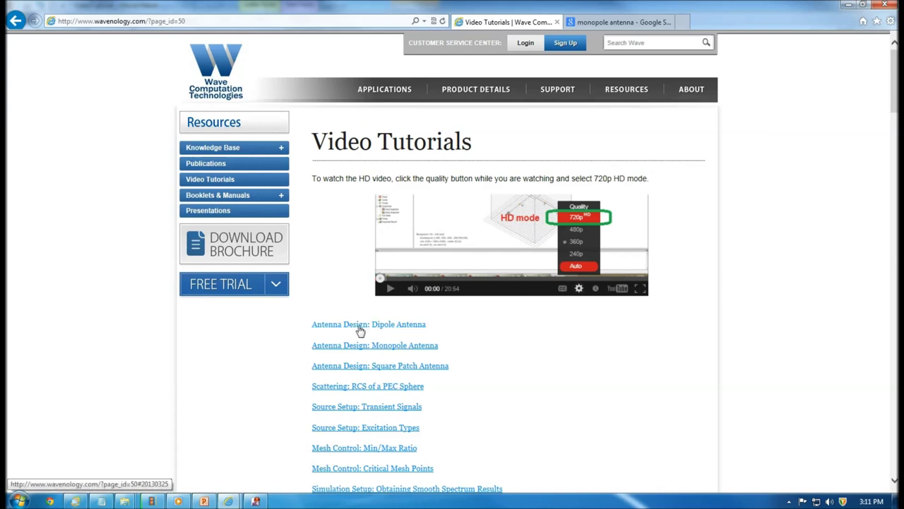
left_click(324, 327)
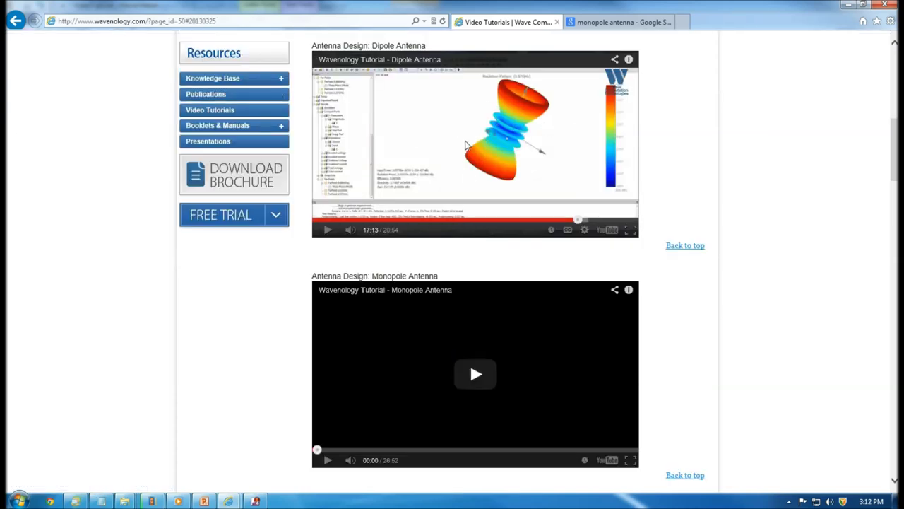
scroll(472, 141, "up", 2)
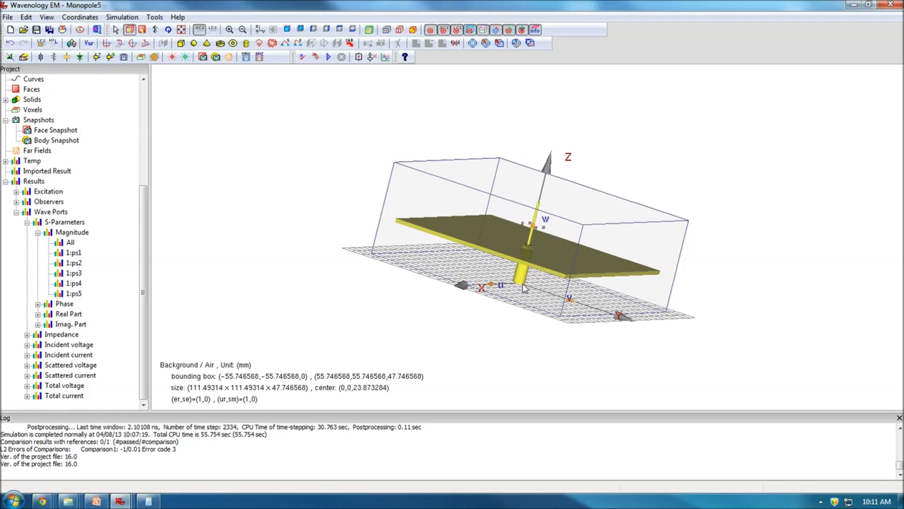
- View the Monopole5 model from a higher angle and look through the Google image results for monopole antenna
left_click_drag(558, 221, 372, 336)
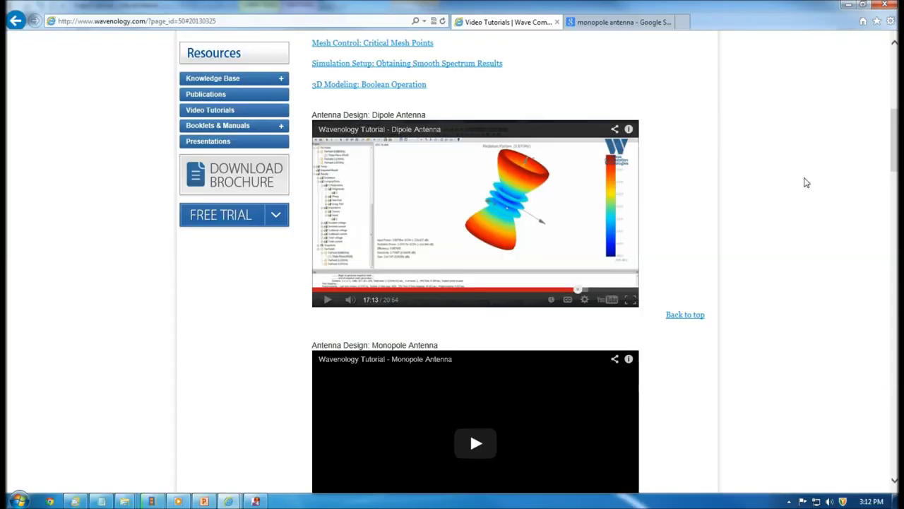
left_click(616, 27)
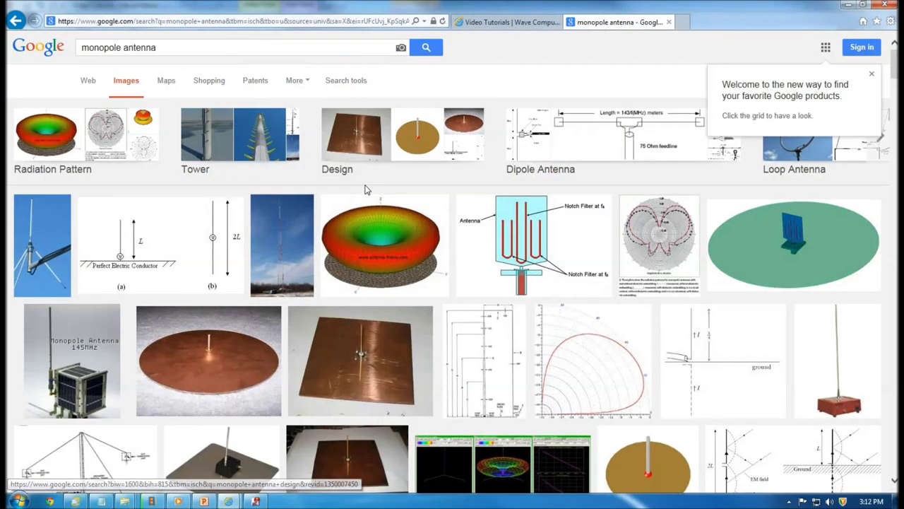
scroll(366, 189, "down", 1)
scroll(365, 189, "up", 1)
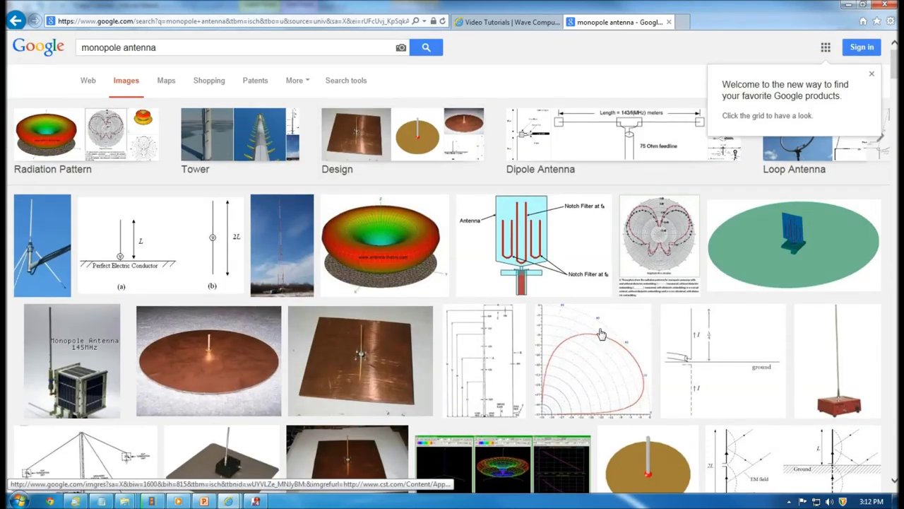
scroll(221, 377, "down", 2)
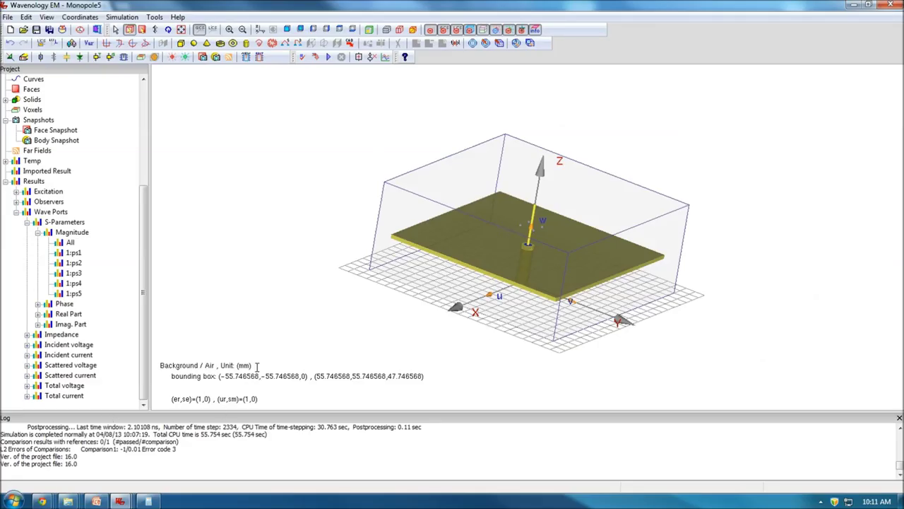
- Switch to the ImageTheory presentation in PowerPoint and review the outline, PEC and PMC slides, ending on the outline
left_click(96, 501)
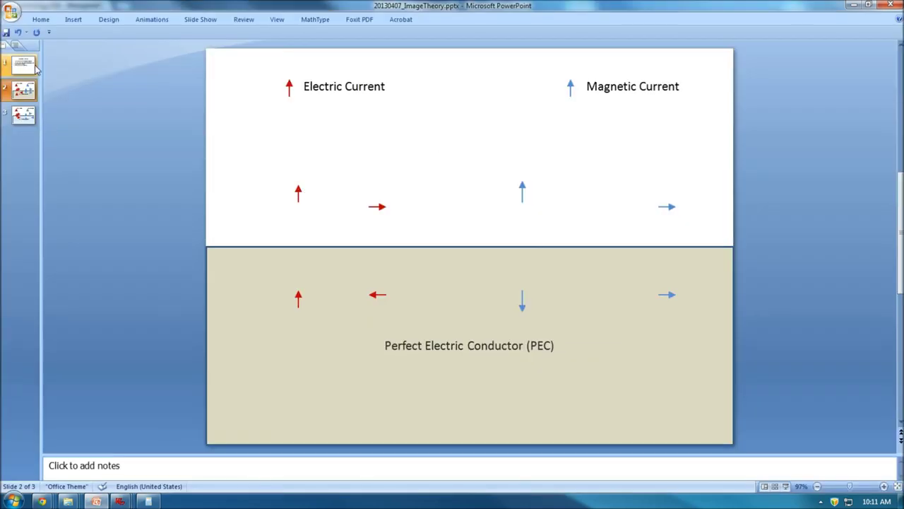
scroll(494, 219, "up", 1)
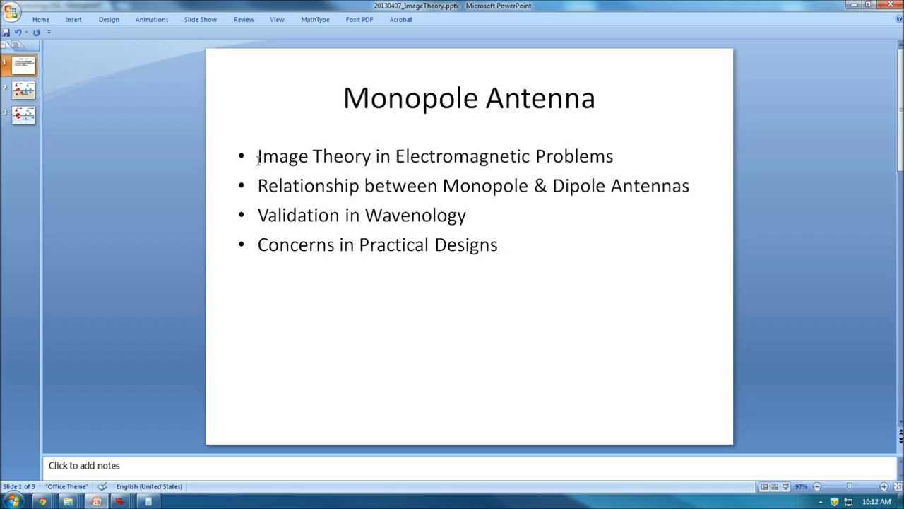
left_click(25, 94)
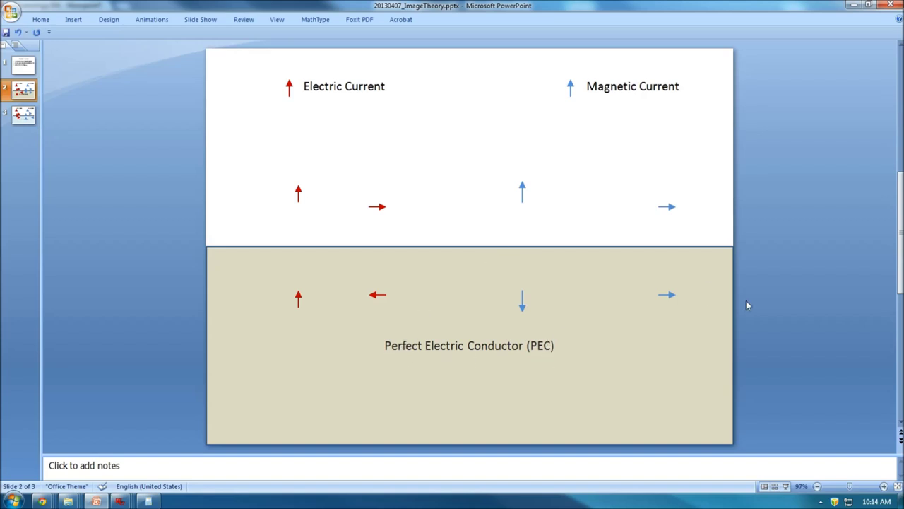
left_click(23, 115)
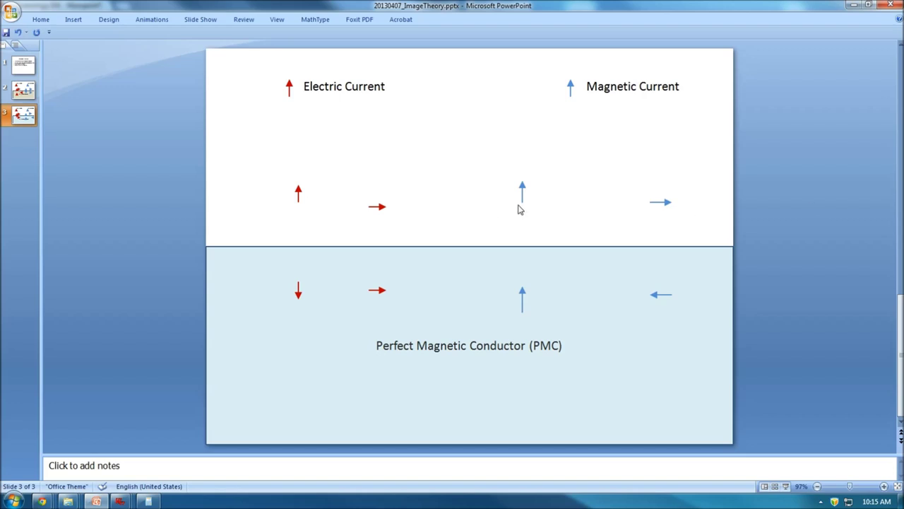
left_click(20, 67)
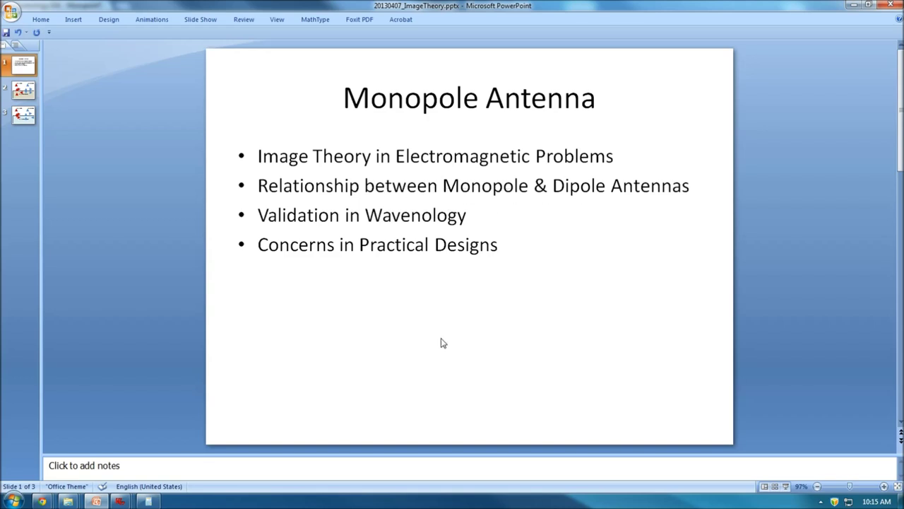
- Switch to Wavenology EM and compare the DA2 dipole model with the Monopole5 model
mouse_move(120, 501)
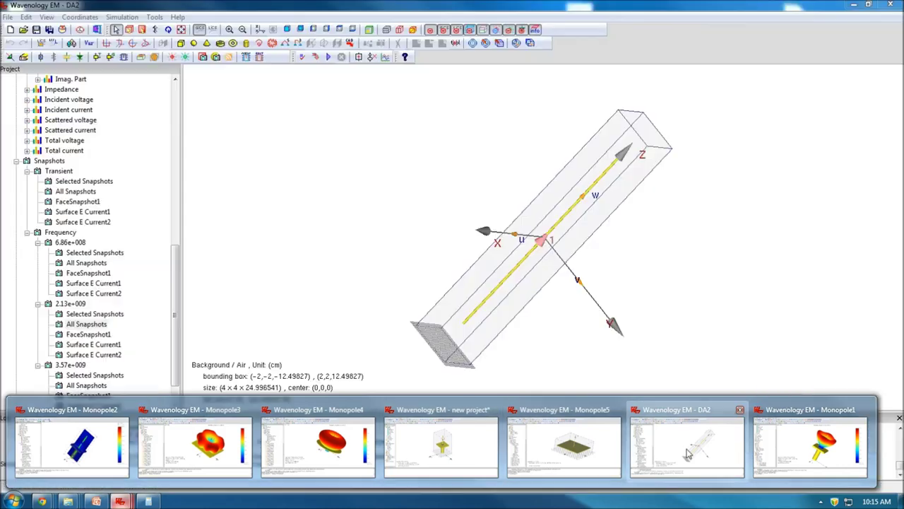
left_click(687, 449)
left_click_drag(730, 220, 565, 148)
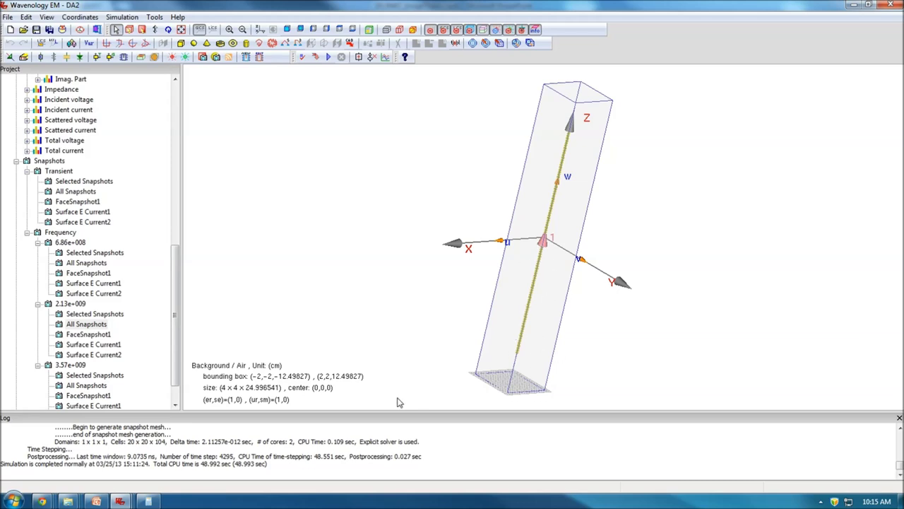
mouse_move(122, 503)
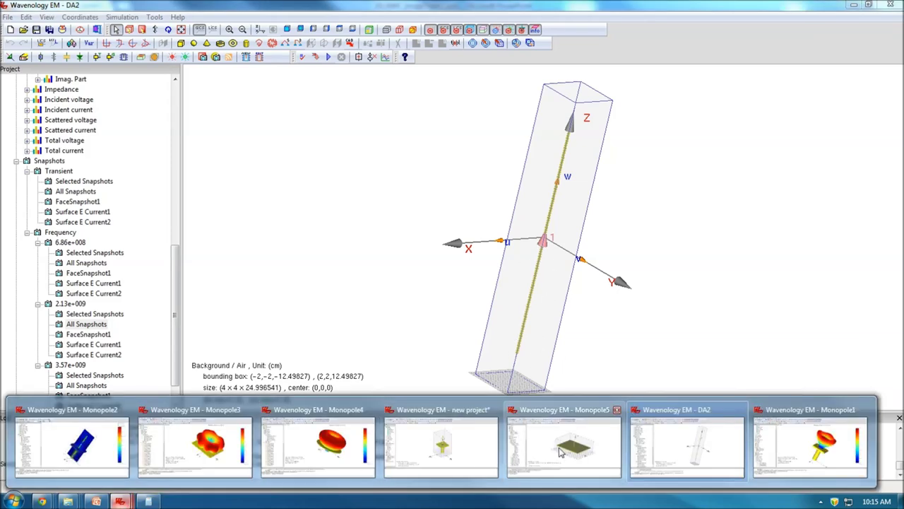
left_click(560, 452)
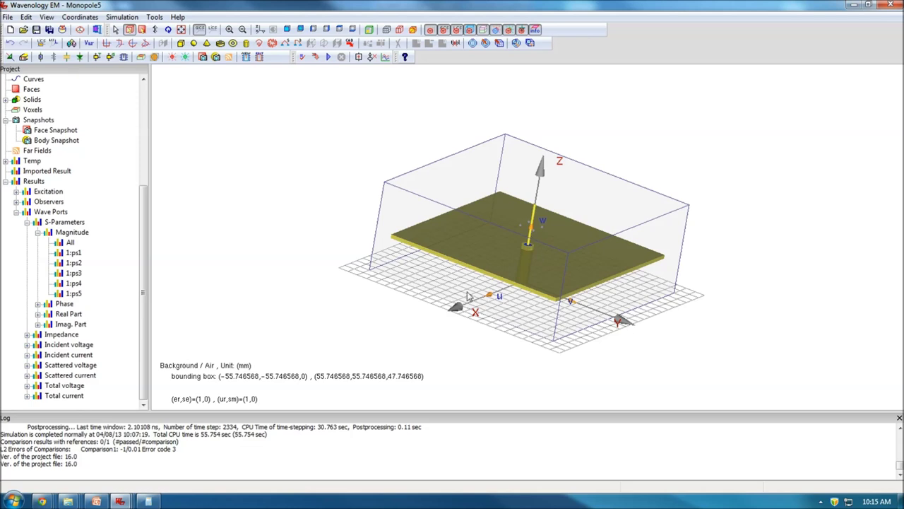
- Return to the PowerPoint presentation, review the PEC slide and point out the "Validation in Wavenology" bullet on the outline slide
left_click(97, 501)
scroll(745, 285, "down", 1)
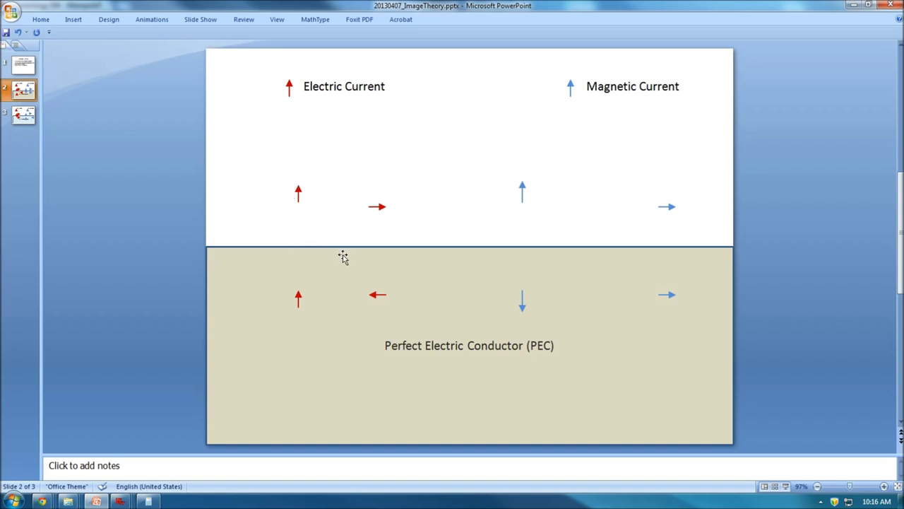
left_click(120, 501)
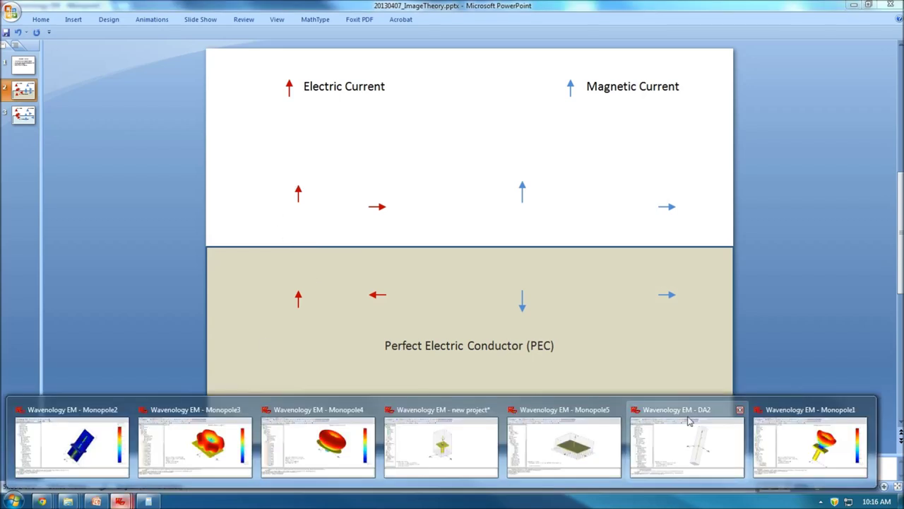
left_click(19, 68)
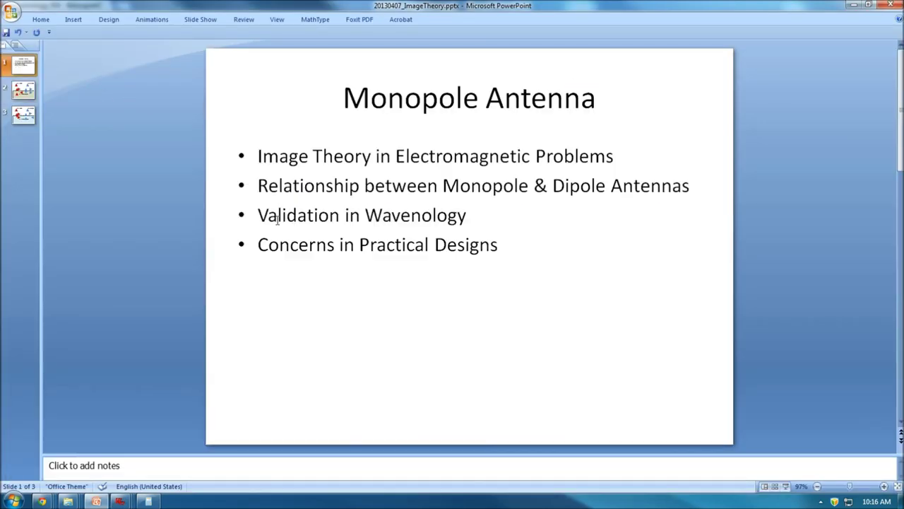
left_click(512, 218)
left_click_drag(516, 215, 257, 215)
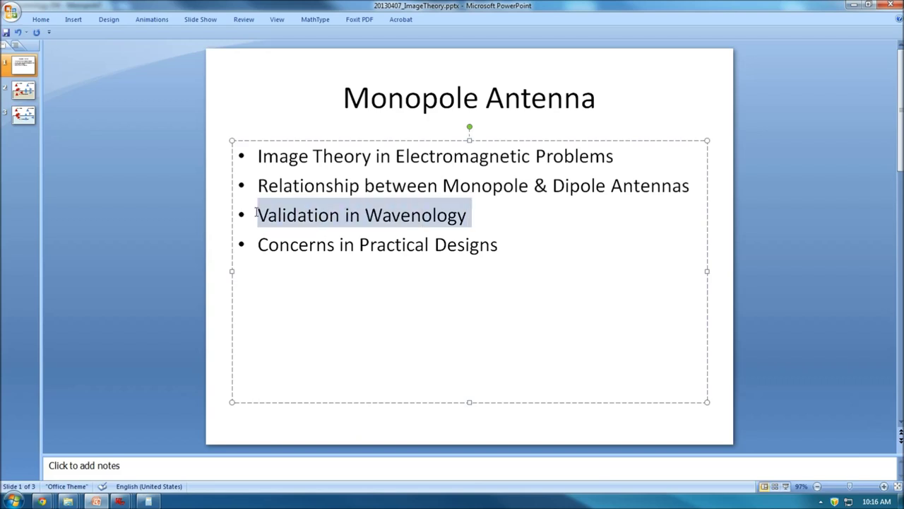
left_click(771, 227)
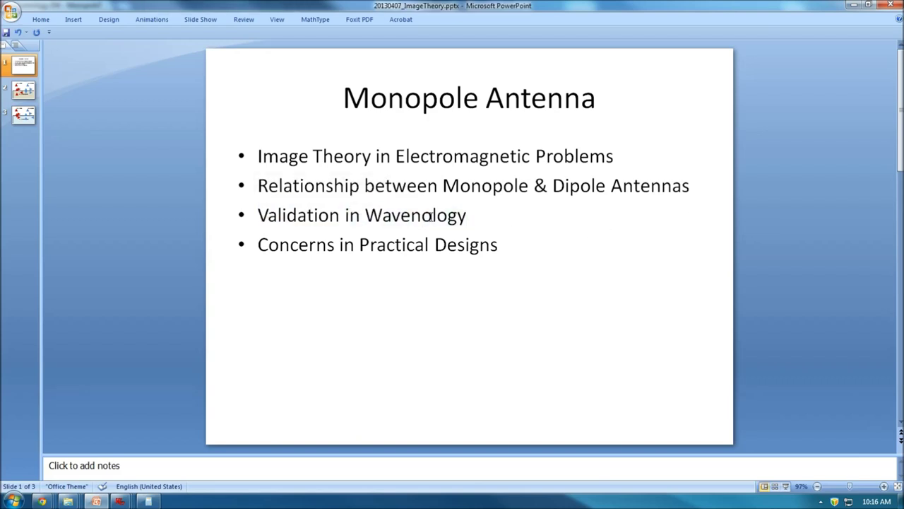
- Switch to the unsaved new project in Wavenology EM and inspect its monopole model from several angles
mouse_move(121, 501)
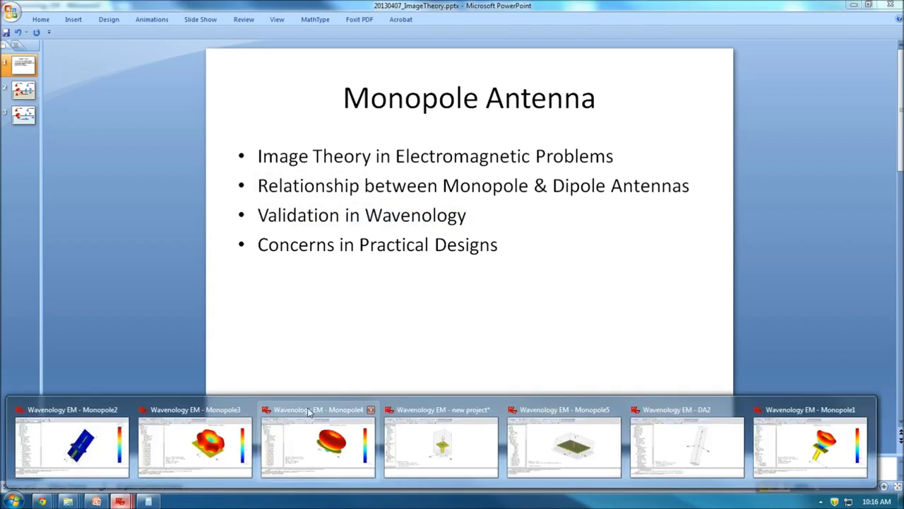
left_click(447, 433)
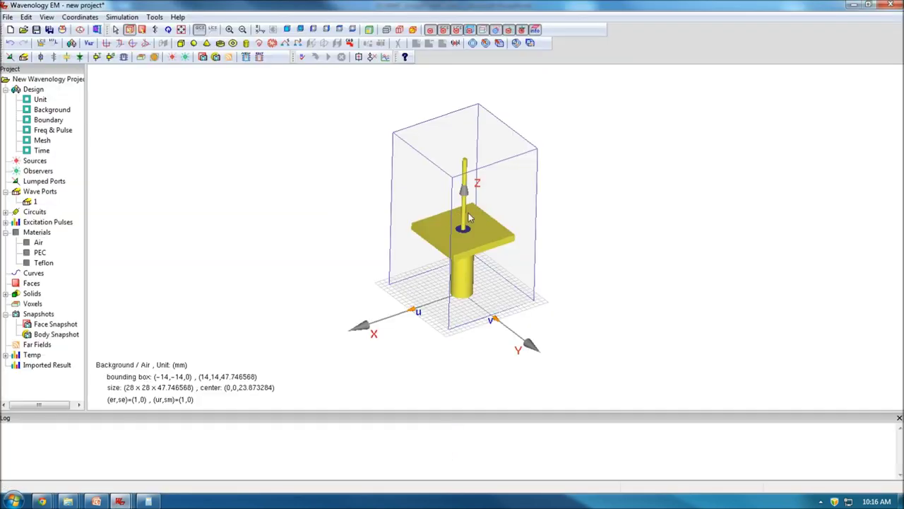
left_click_drag(431, 210, 459, 143)
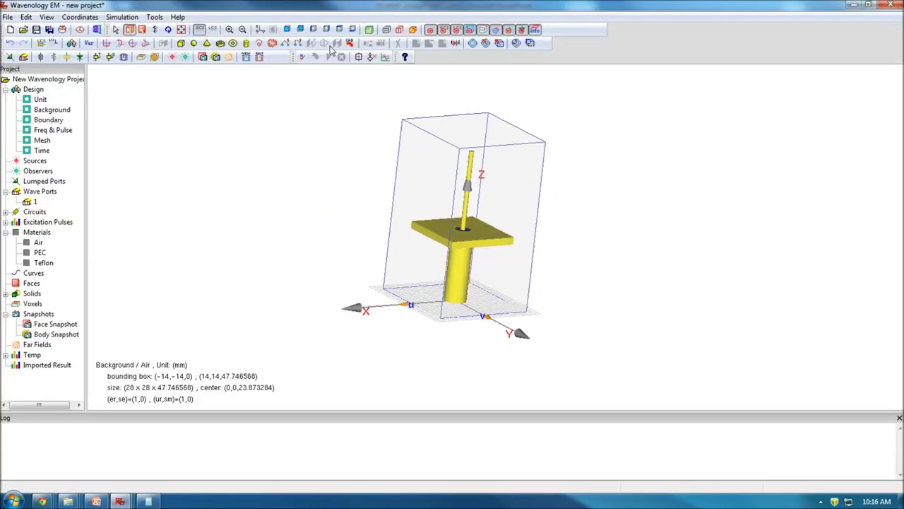
left_click_drag(510, 139, 499, 225)
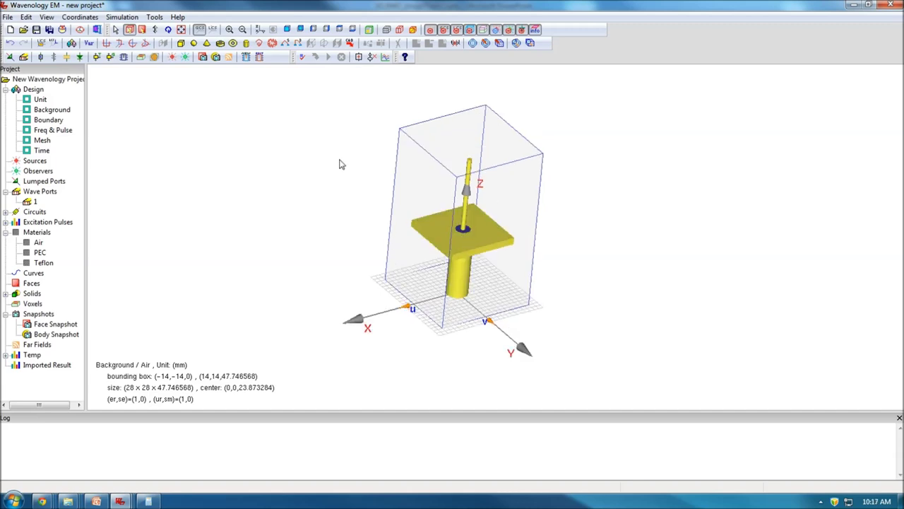
- Create a new empty project, discarding the unsaved changes of the current one
left_click(10, 29)
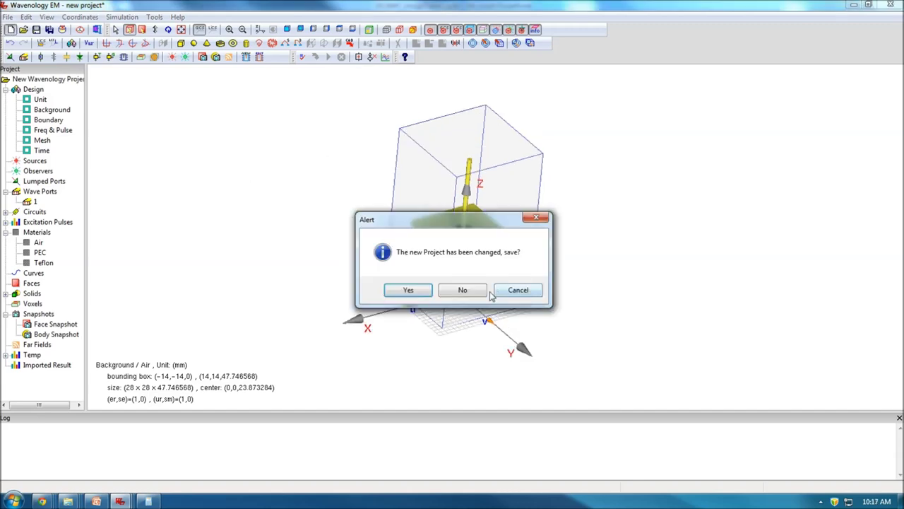
left_click(463, 290)
left_click_drag(526, 216, 484, 205)
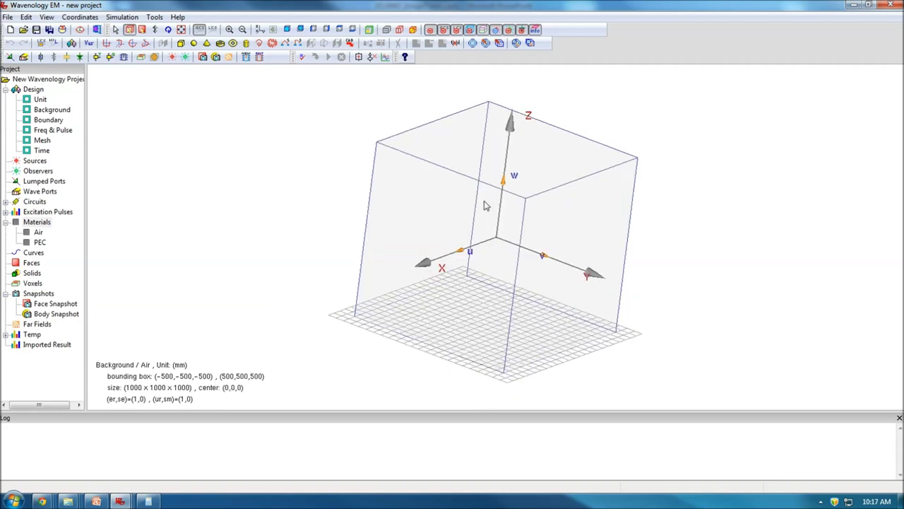
- In the project design settings, review the units and background material and set the Xmin and Xmax boundaries to Open without gap
left_click(39, 99)
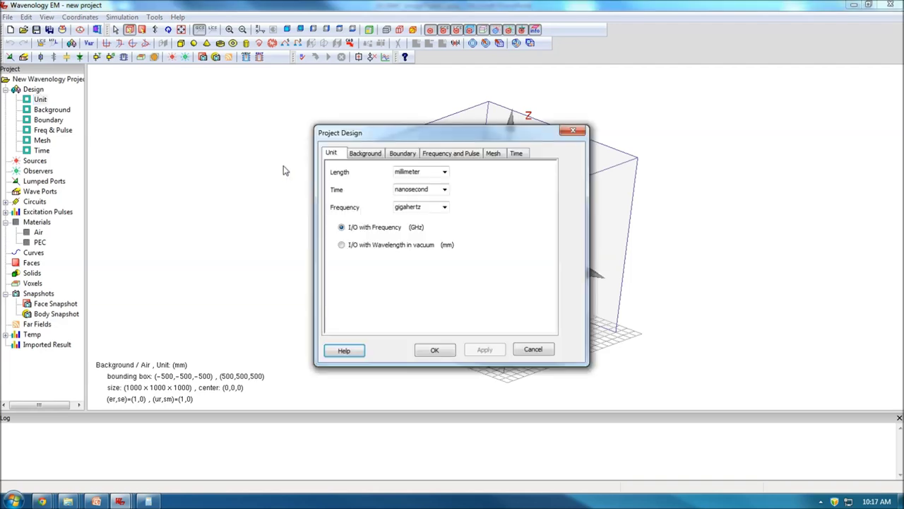
left_click_drag(489, 133, 337, 103)
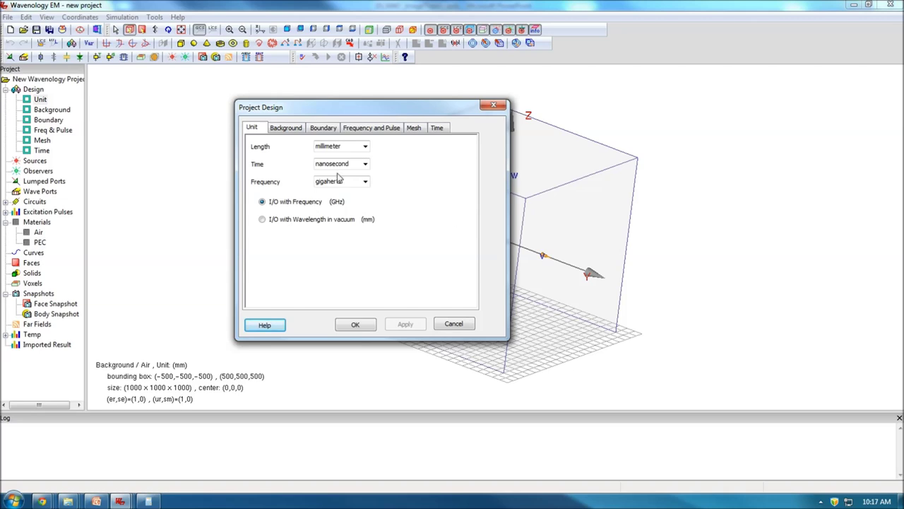
left_click(286, 128)
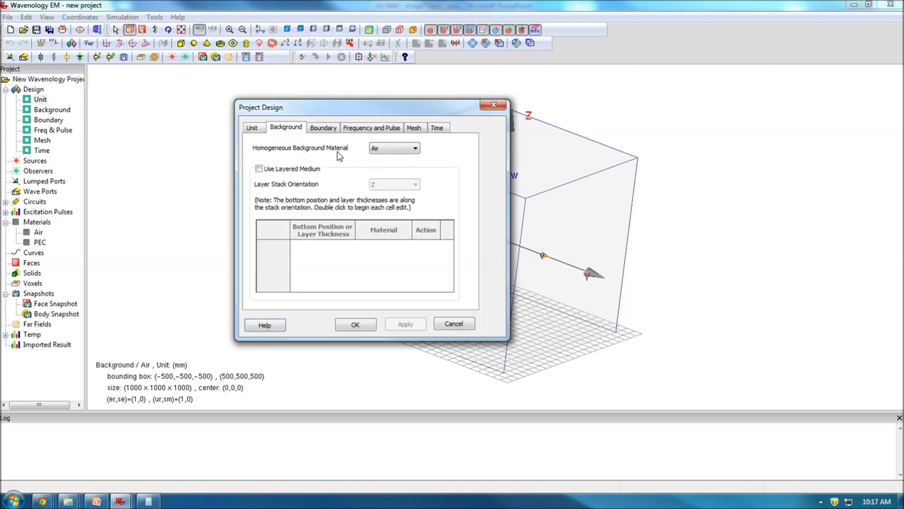
left_click(326, 130)
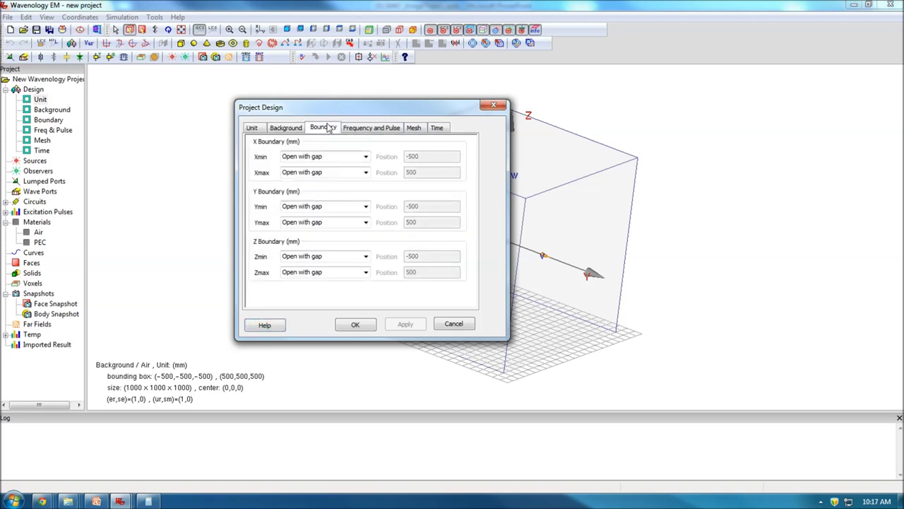
left_click(365, 156)
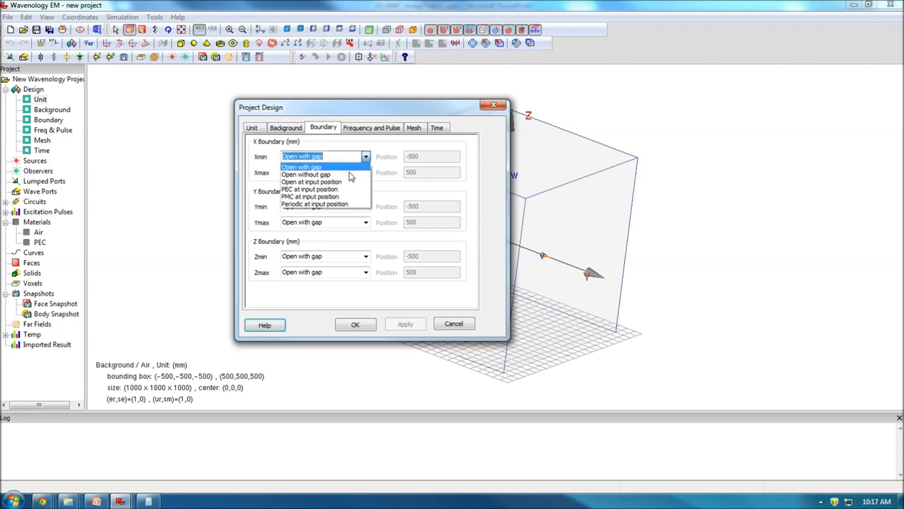
left_click(346, 175)
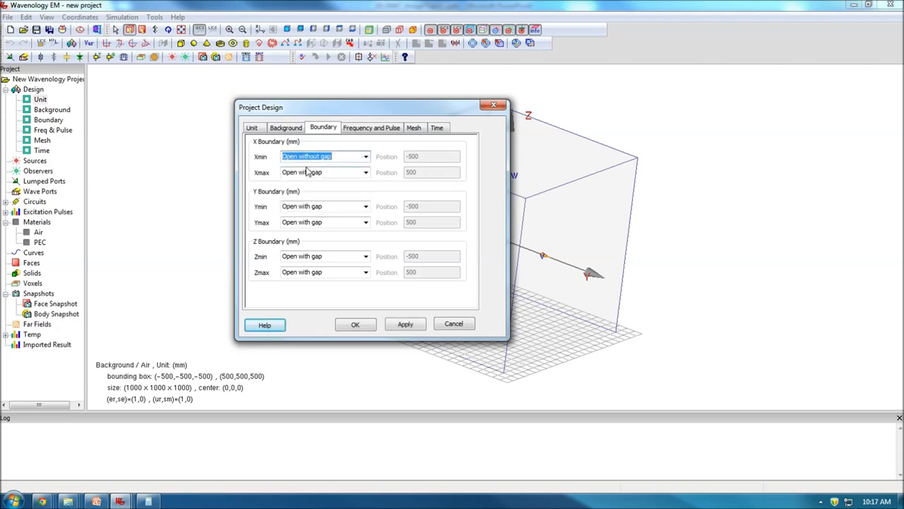
left_click(365, 173)
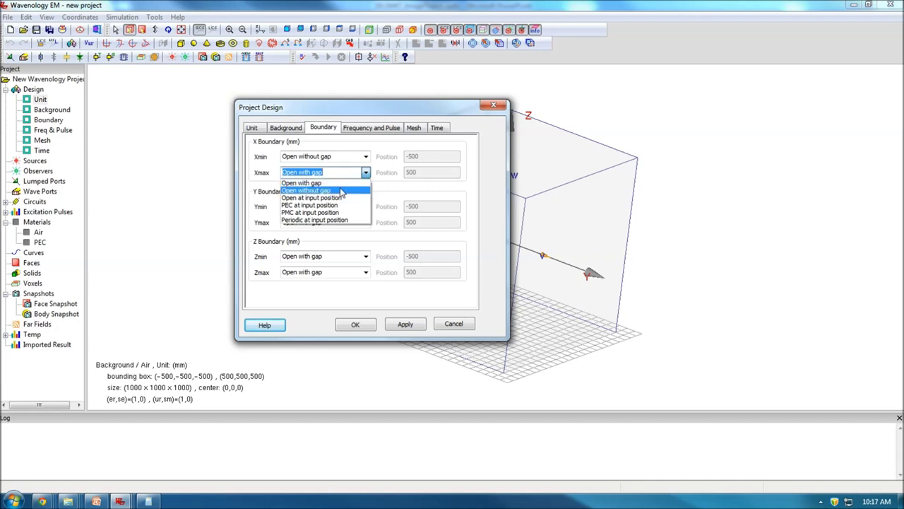
left_click(342, 191)
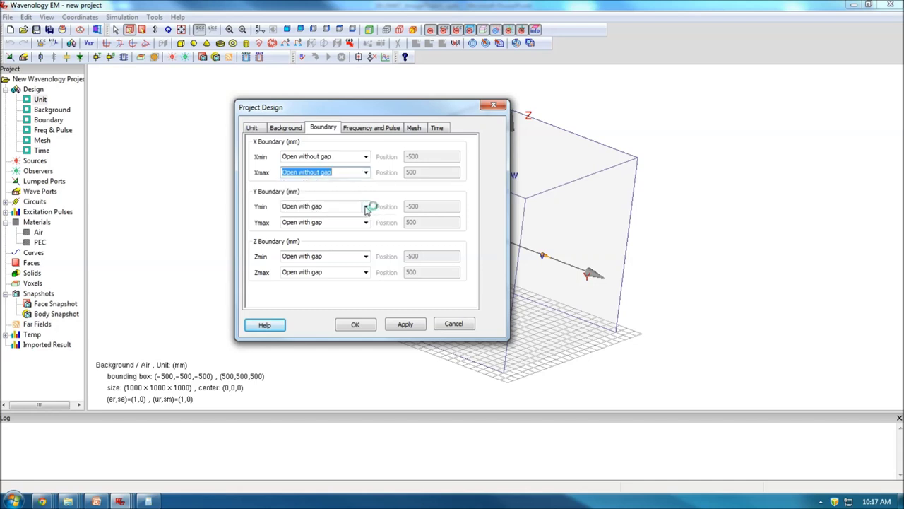
- Set the Ymin, Ymax and Zmin boundaries to Open without gap, keep Zmax as Open with gap, and apply the boundary settings
left_click(366, 207)
left_click(308, 224)
left_click(365, 223)
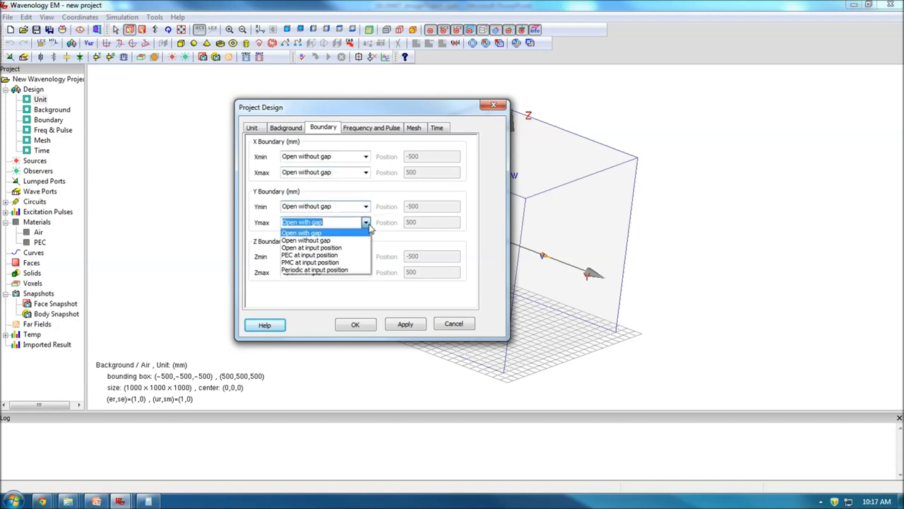
left_click(305, 240)
left_click(366, 257)
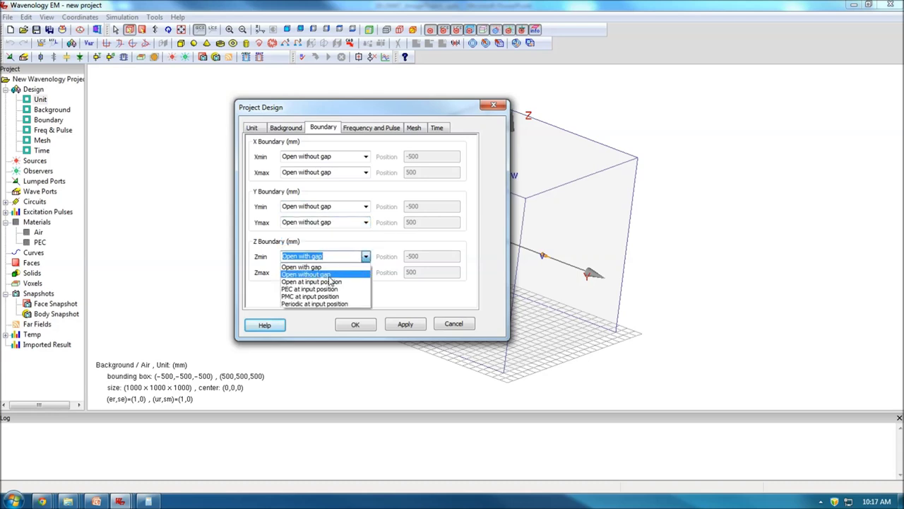
left_click(338, 275)
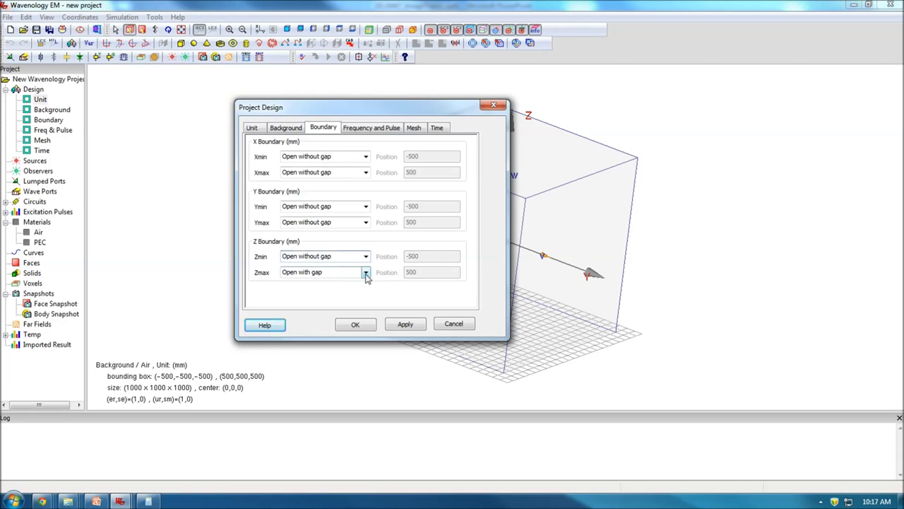
left_click(366, 274)
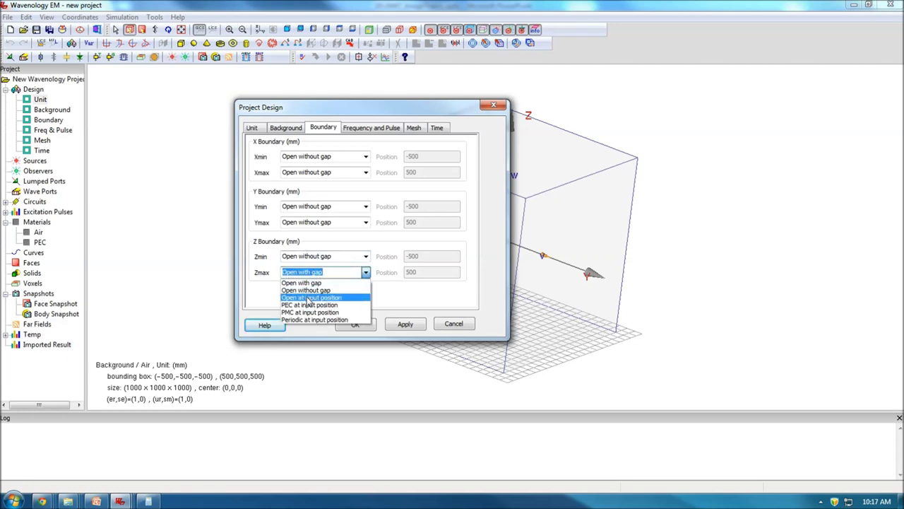
left_click(355, 284)
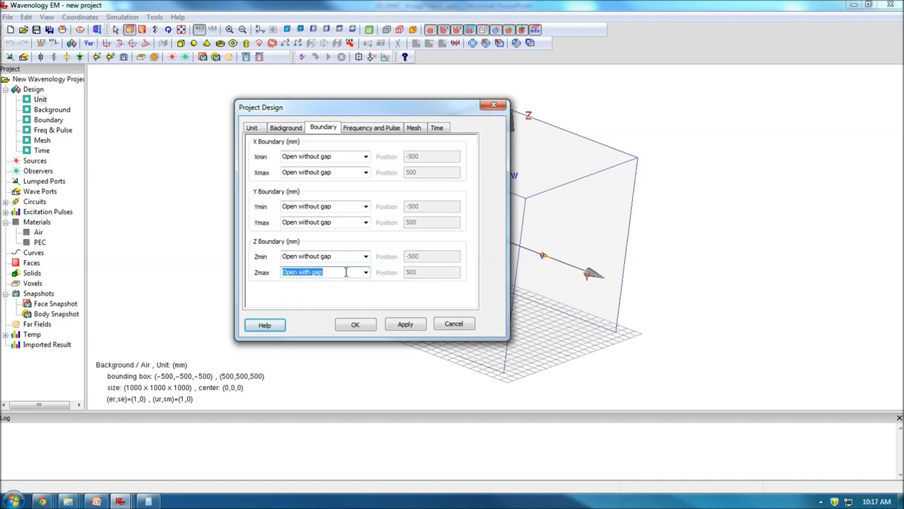
left_click(420, 325)
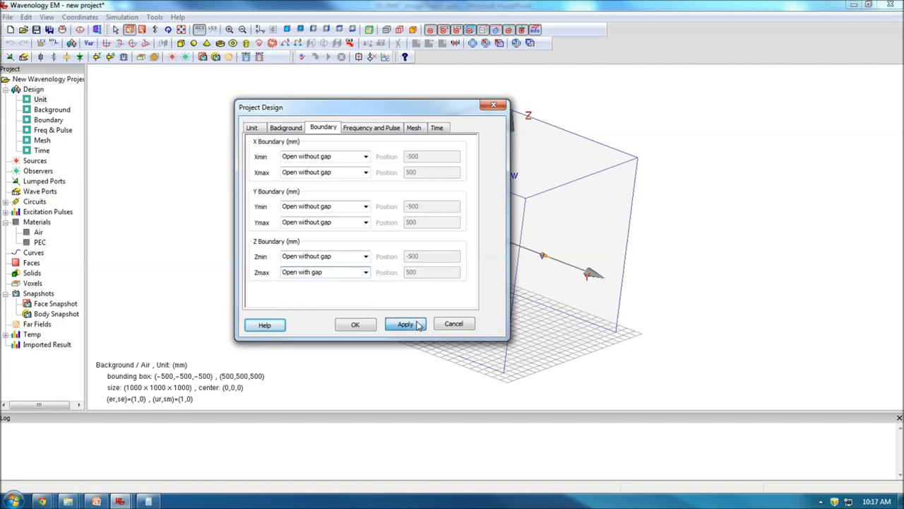
- Set the project's minimum frequency to 1 GHz, enter the maximum frequency and apply the range
left_click(367, 132)
double_click(365, 162)
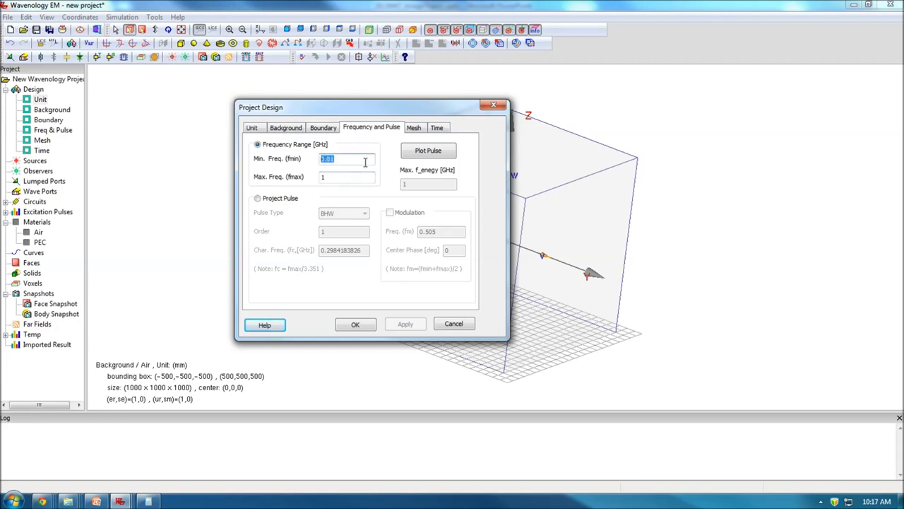
type("1")
double_click(332, 177)
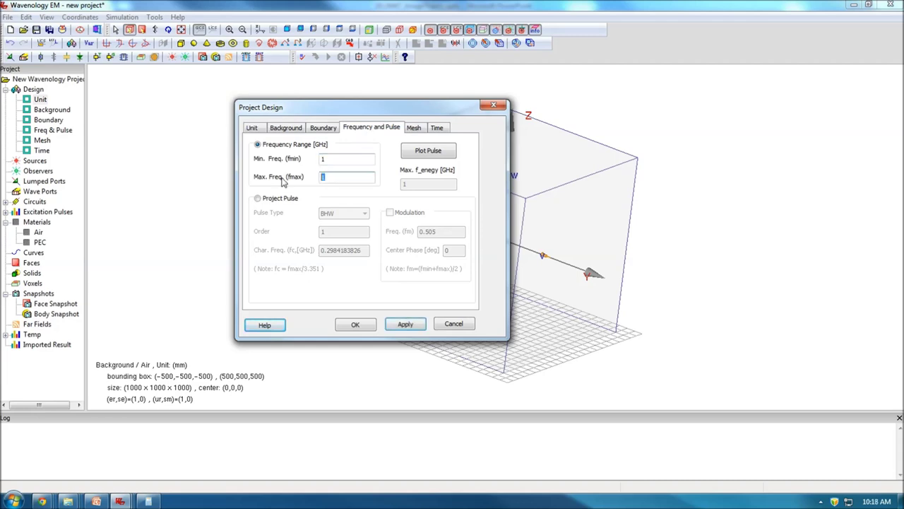
left_click(414, 325)
- Set the automatic mesh to 20 points per wavelength, check the time settings and accept the project design
left_click(418, 131)
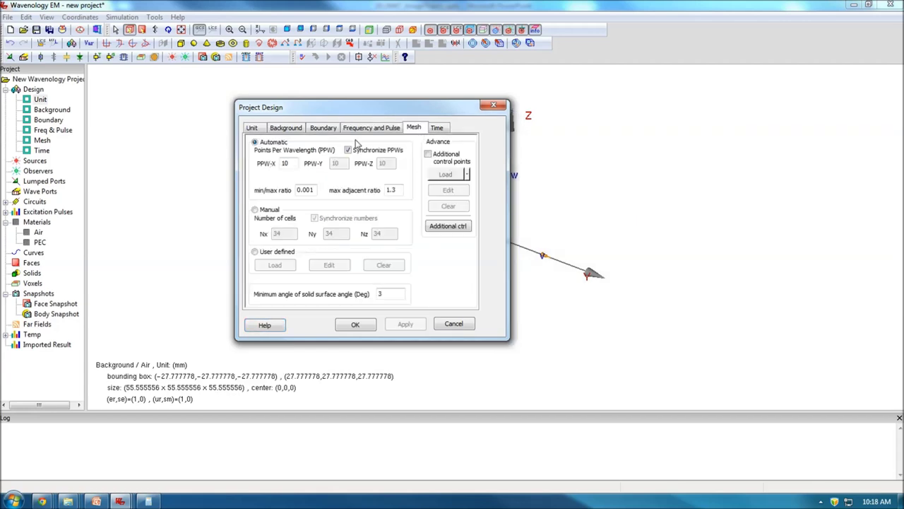
type("20")
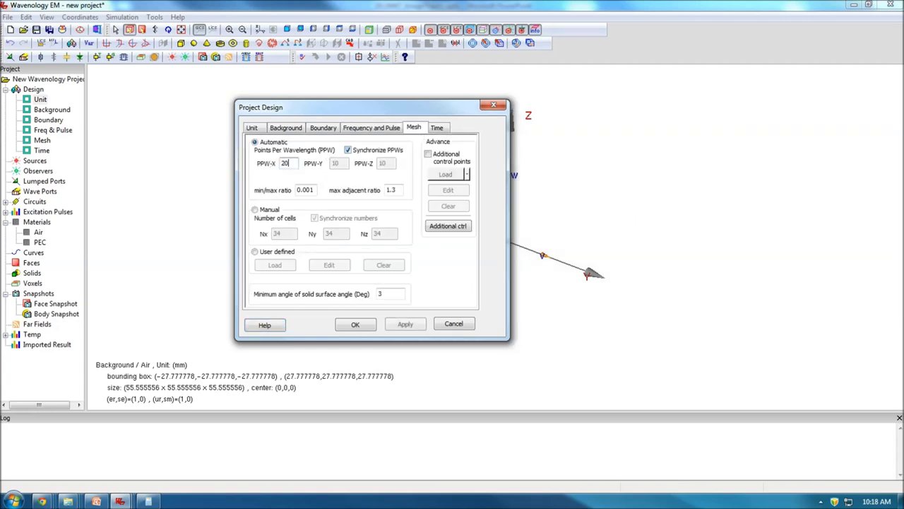
left_click(407, 325)
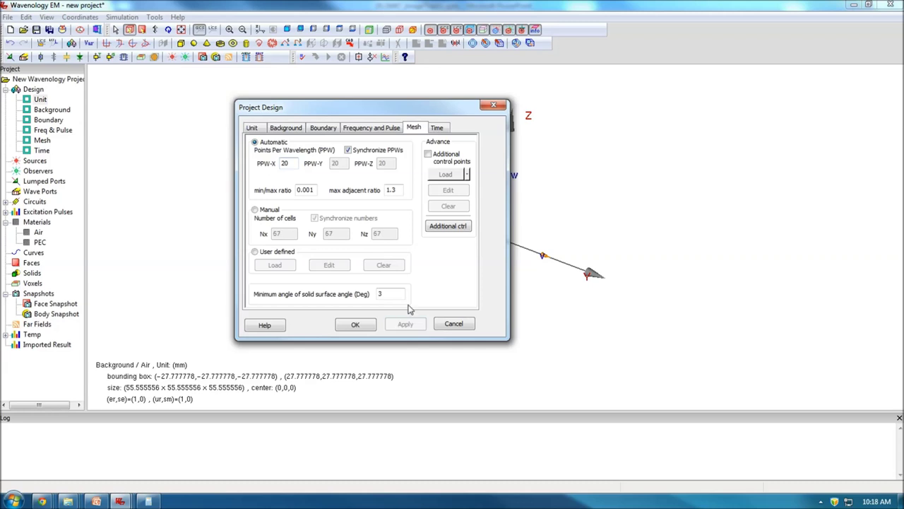
left_click(439, 131)
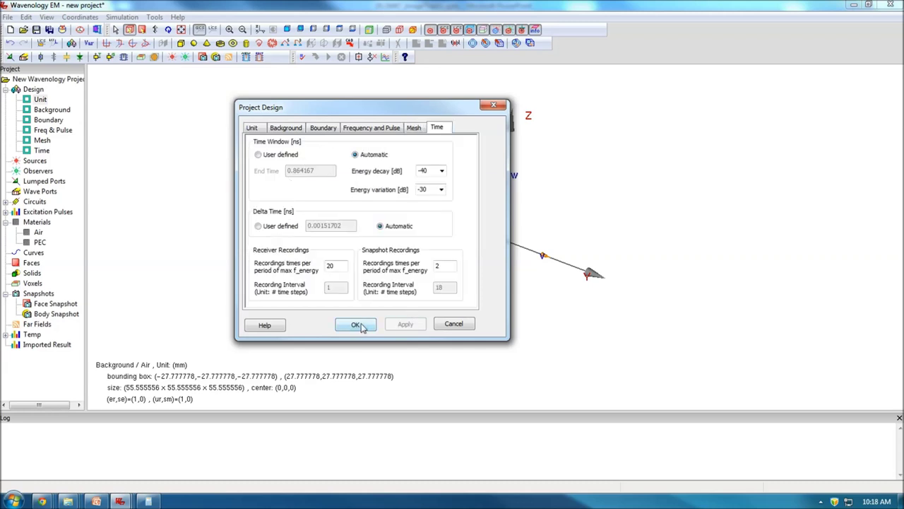
left_click_drag(366, 99, 286, 81)
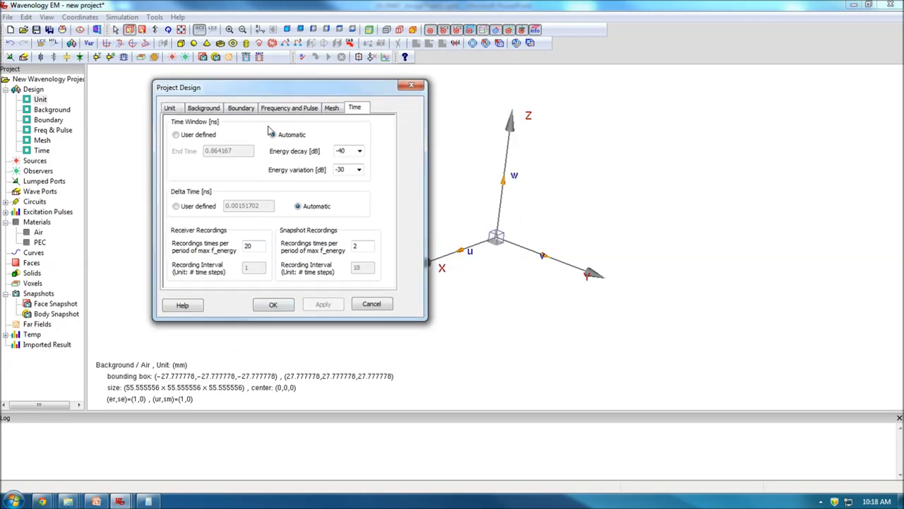
left_click(274, 307)
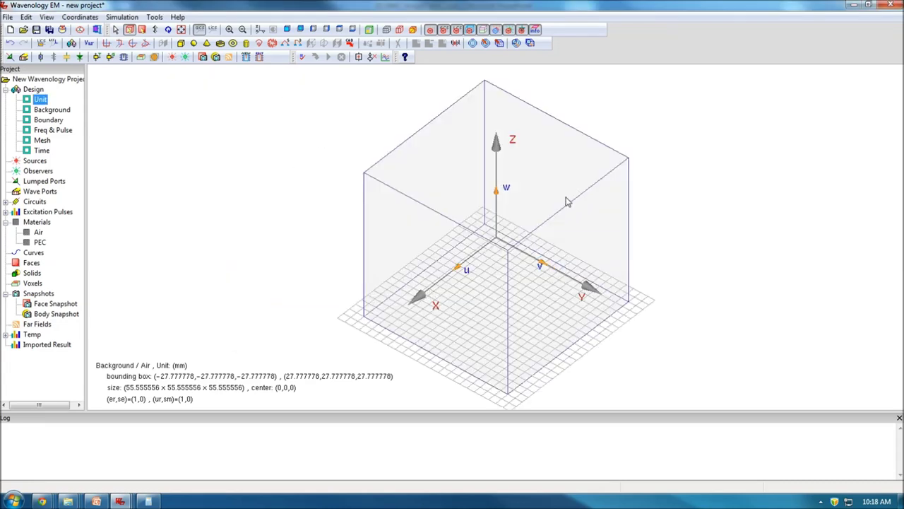
- Start a circular cylinder at the origin with PEC as its material and a height of 42 mm
left_click(220, 44)
left_click_drag(475, 128, 319, 106)
left_click(308, 125)
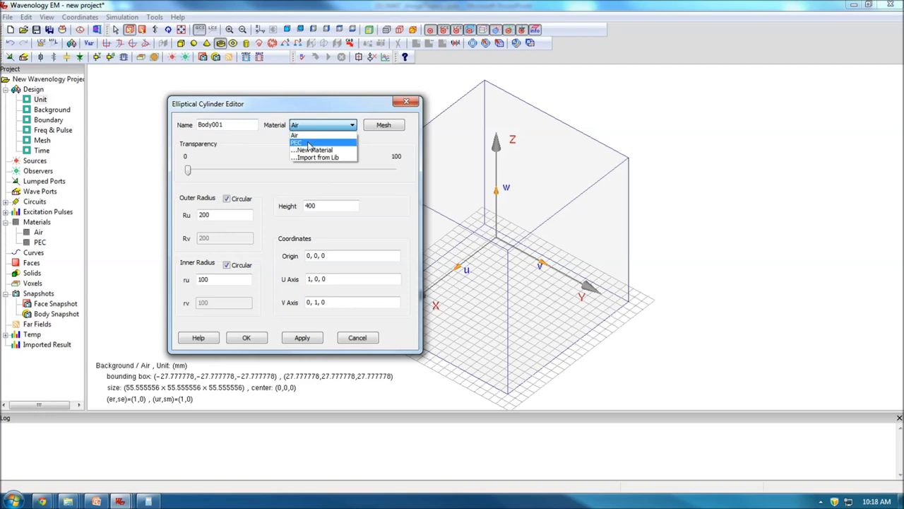
left_click(309, 139)
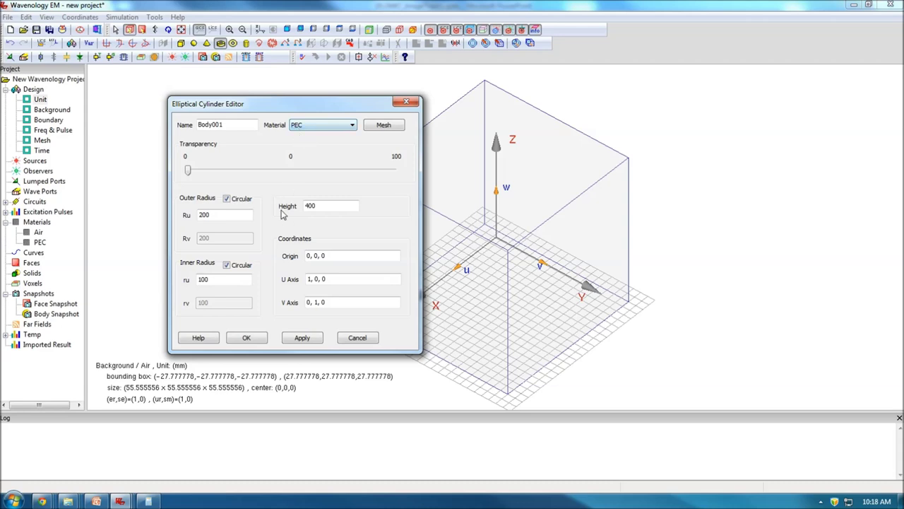
left_click_drag(241, 216, 195, 217)
left_click_drag(329, 206, 304, 206)
type("42")
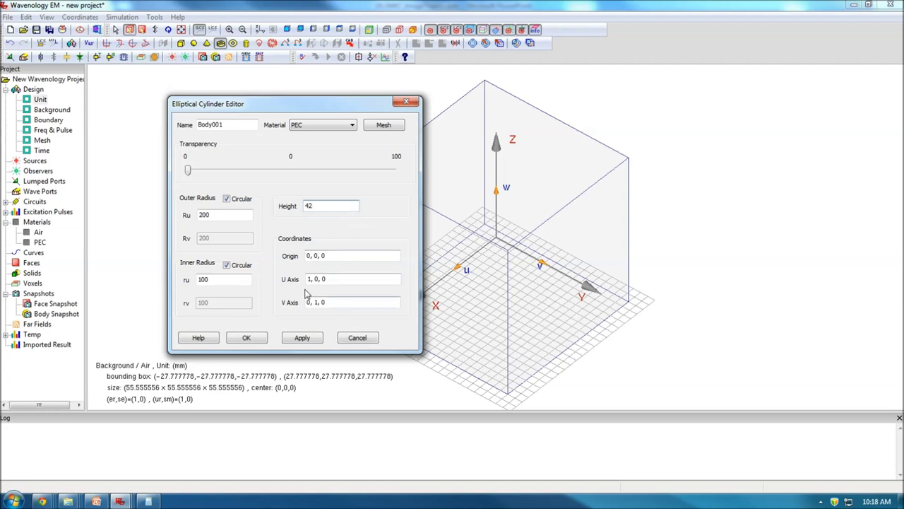
left_click(302, 338)
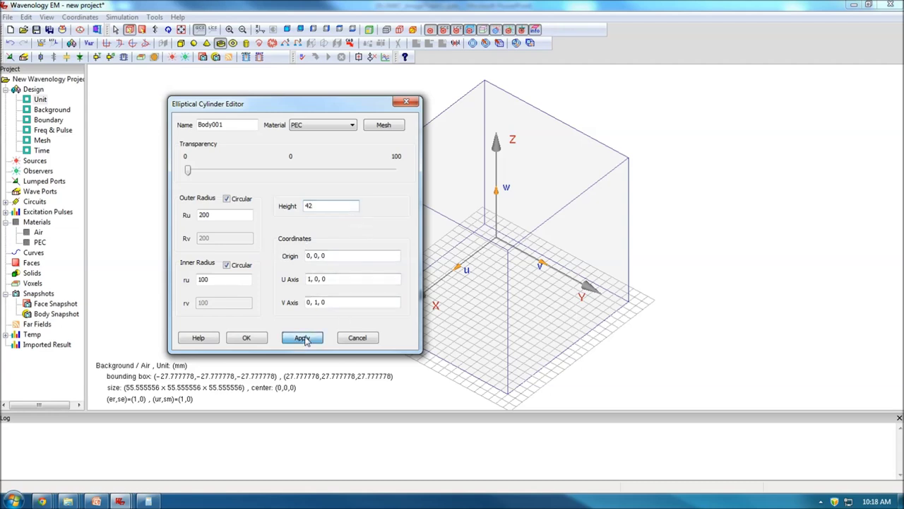
- Set the cylinder's inner radius to 0 and outer radius to 0.635 mm, and finish the solid
double_click(216, 215)
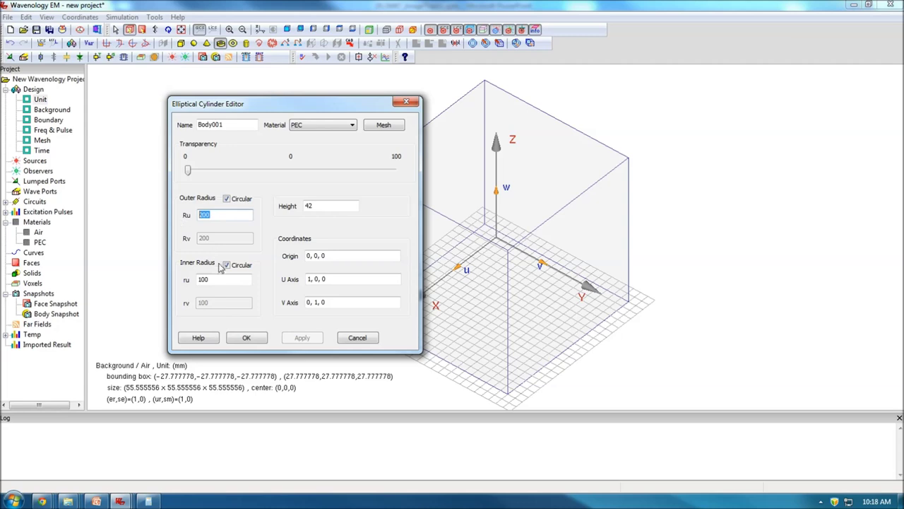
double_click(218, 279)
type("0")
left_click(302, 337)
double_click(227, 216)
type("0.")
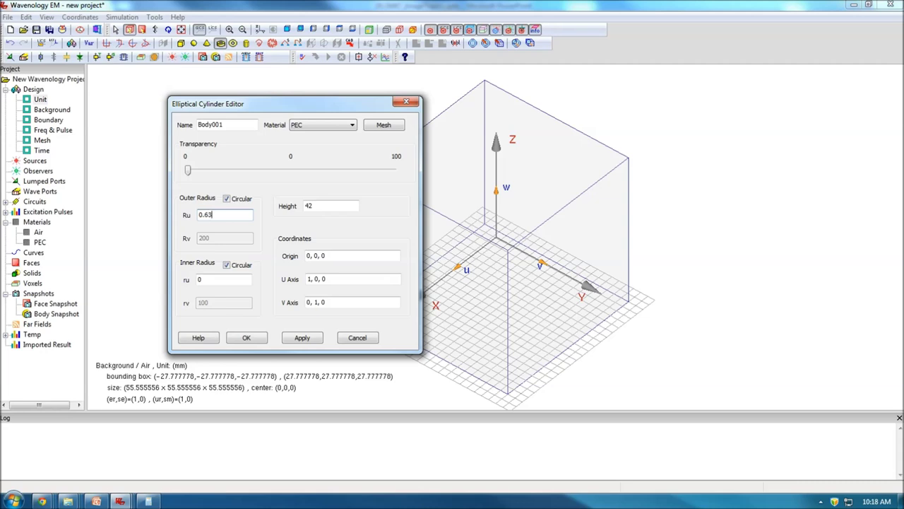
left_click(302, 337)
left_click(246, 338)
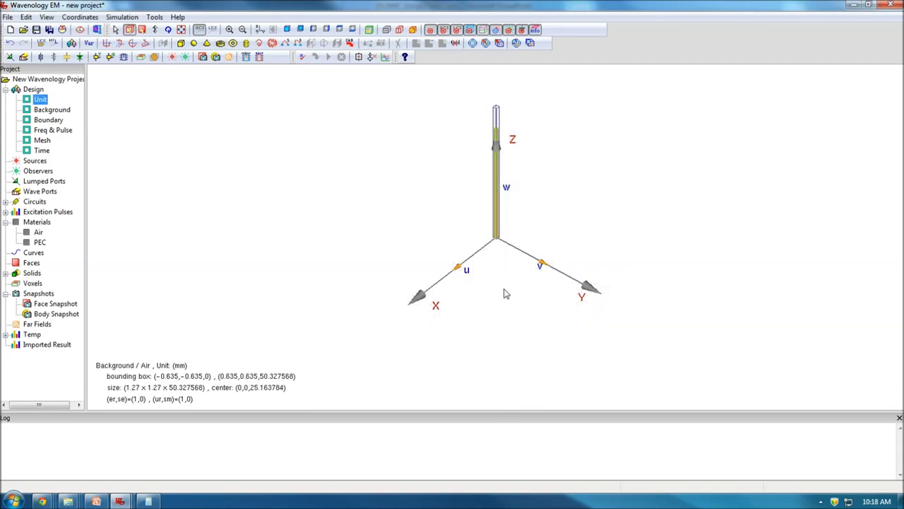
- Start a second circular cylinder at the origin with PEC as its material and a height of 20 mm
left_click(260, 29)
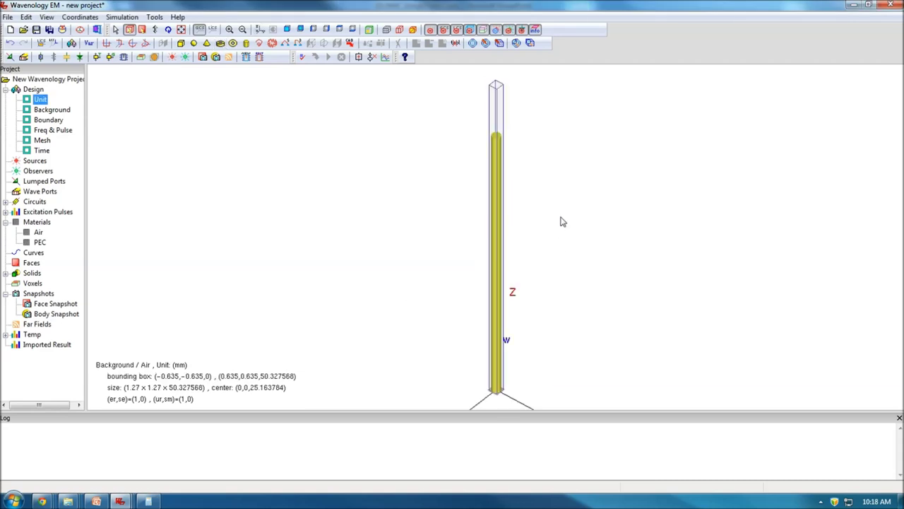
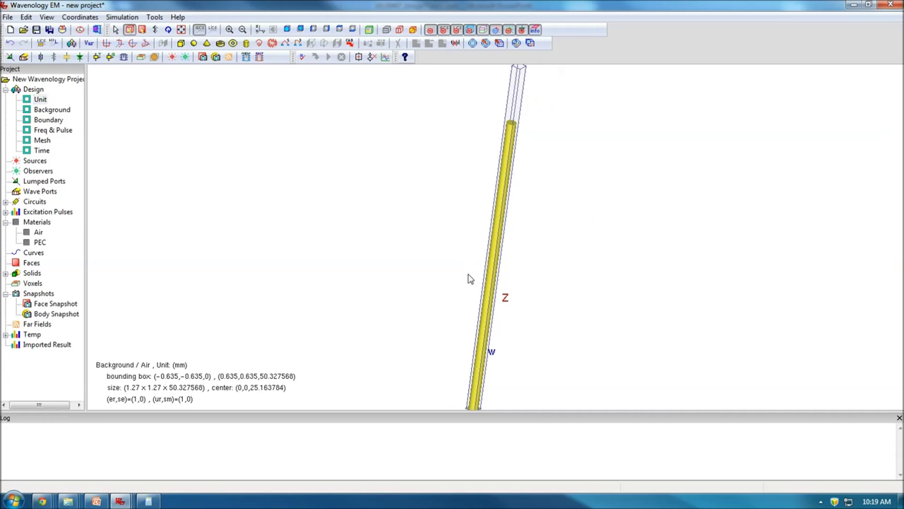
middle_click_drag(495, 282, 478, 258)
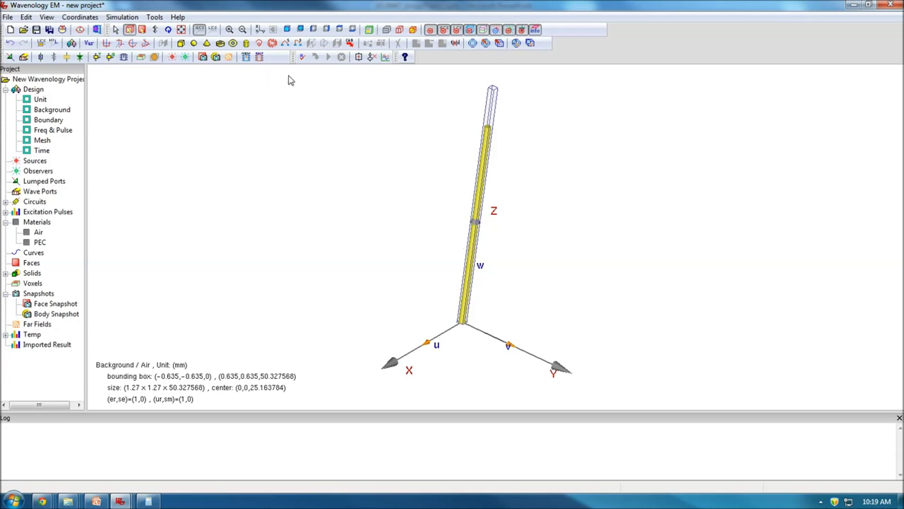
left_click(220, 43)
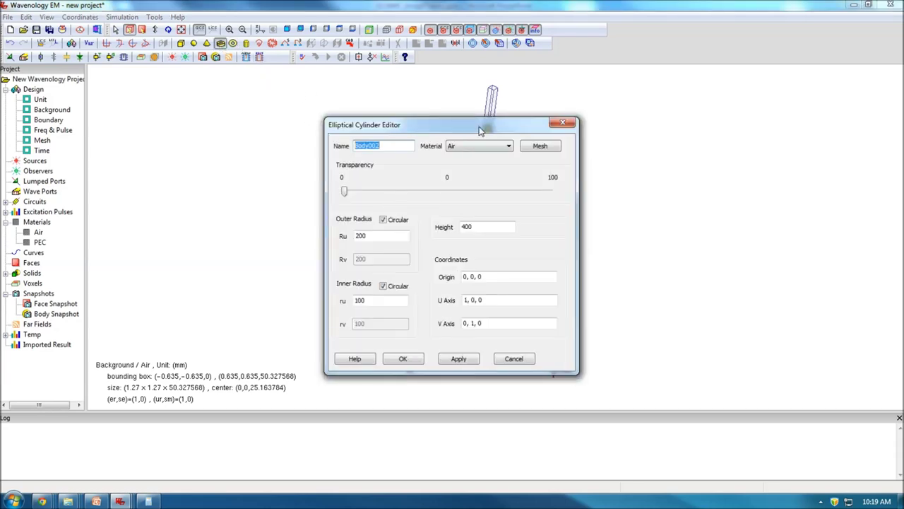
left_click_drag(478, 128, 288, 112)
left_click(286, 129)
left_click(272, 148)
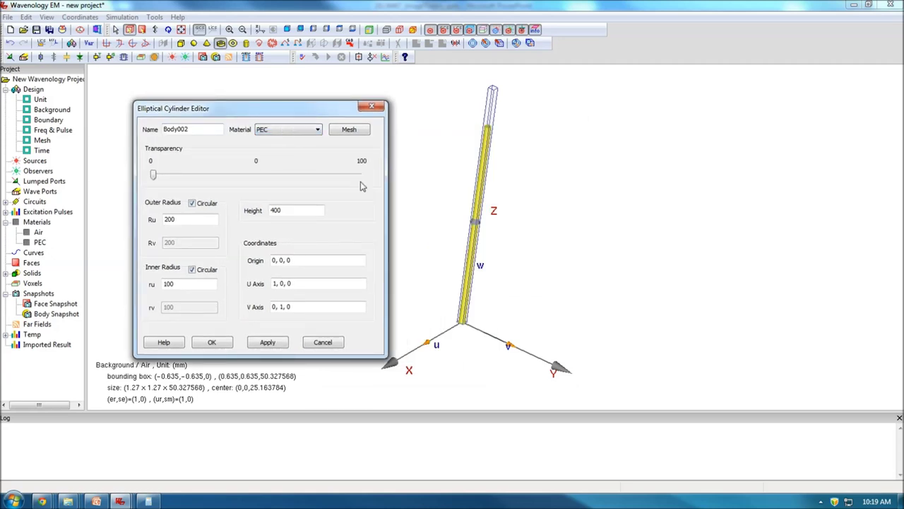
double_click(298, 210)
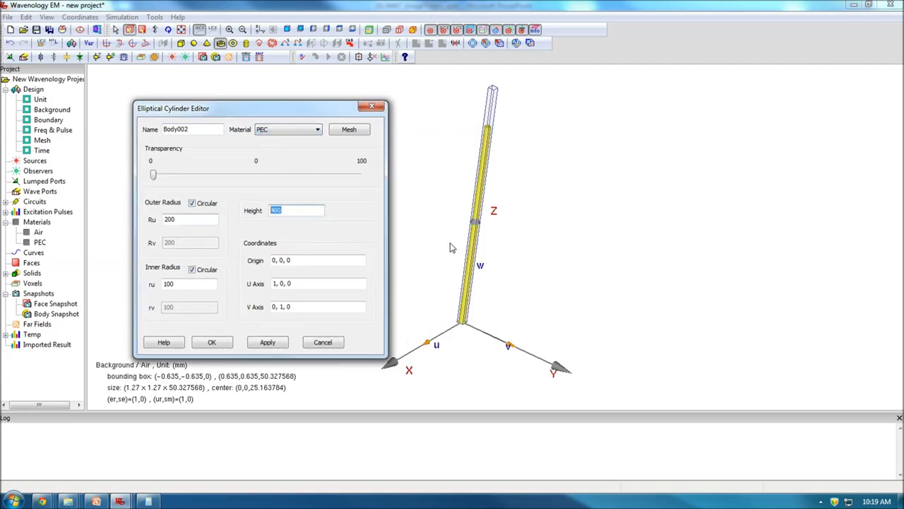
type("20")
- Set the second cylinder's inner radius to 0.635 mm and outer radius to 2.1 mm, and create it with None for the intersected volume
double_click(188, 284)
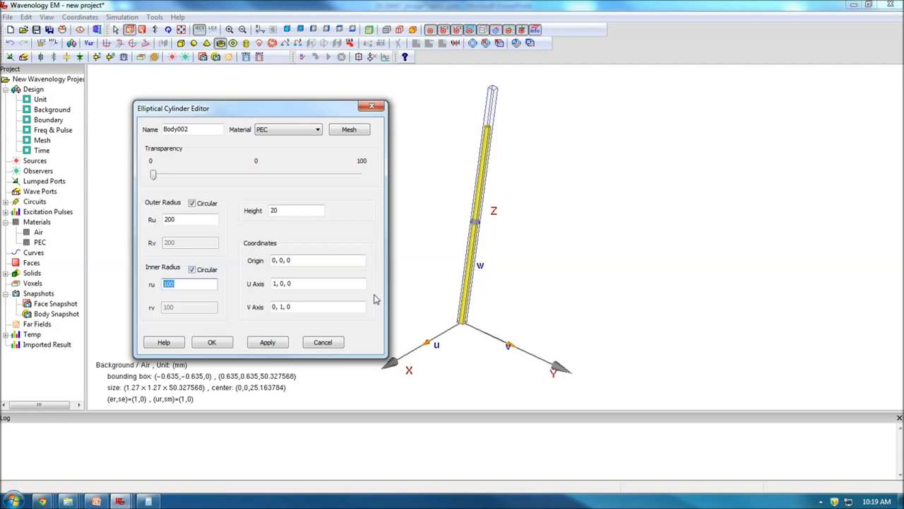
type("0.635")
double_click(199, 219)
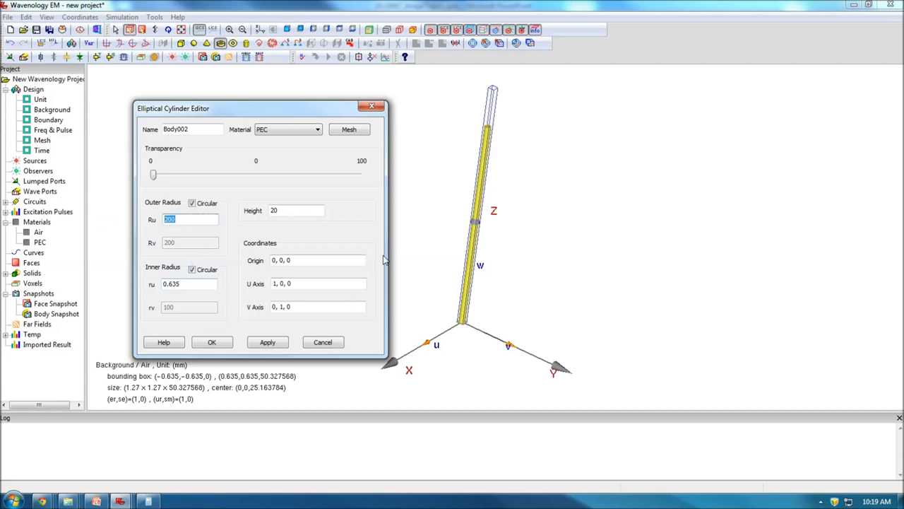
type("2.1")
left_click(216, 342)
left_click_drag(461, 186, 278, 129)
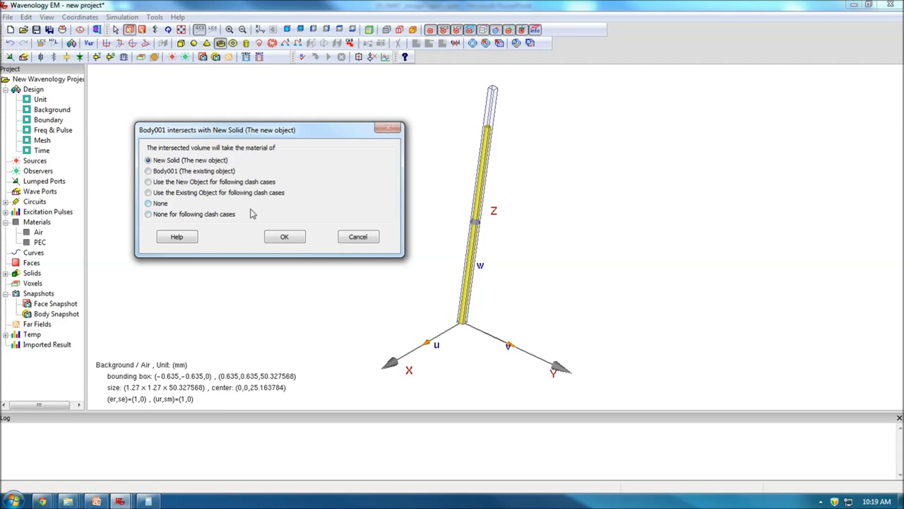
left_click(159, 204)
left_click(283, 238)
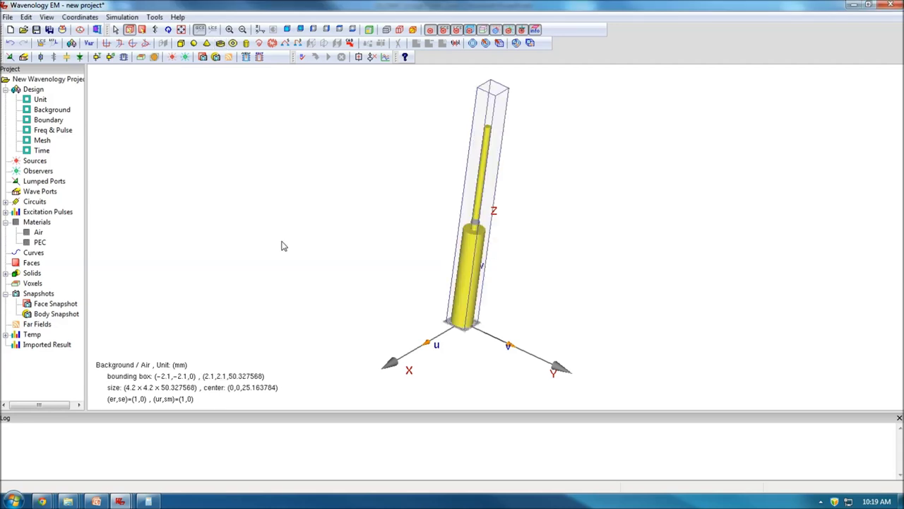
- Inspect both cylinders and check the thin inner cylinder's radii and height without changing them
scroll(523, 304, "up", 5)
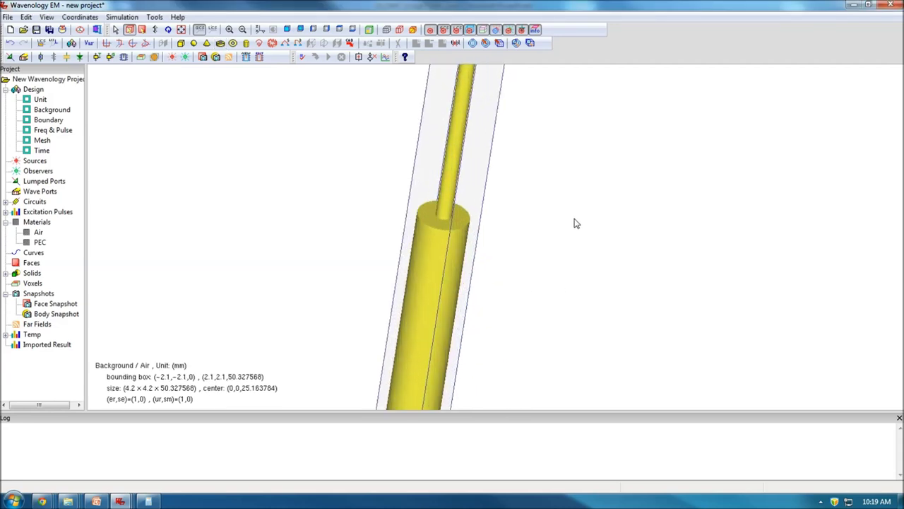
left_click(499, 207)
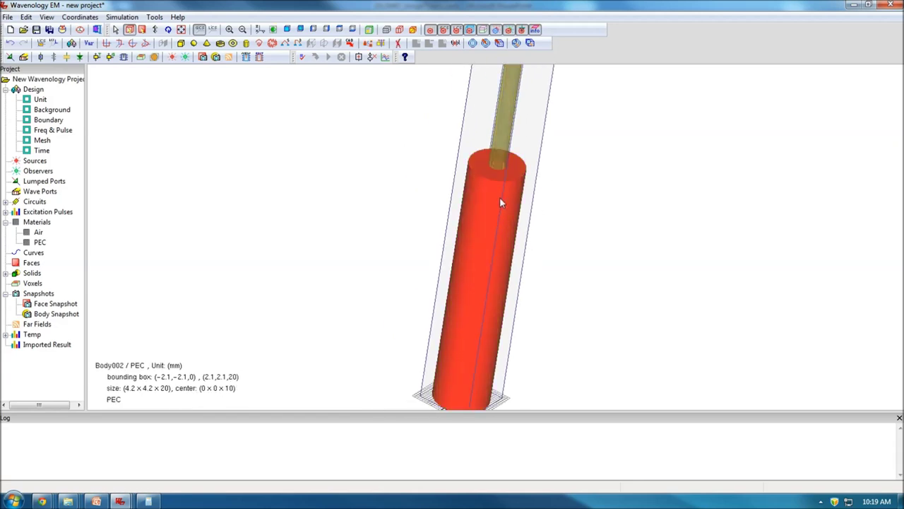
left_click(501, 134)
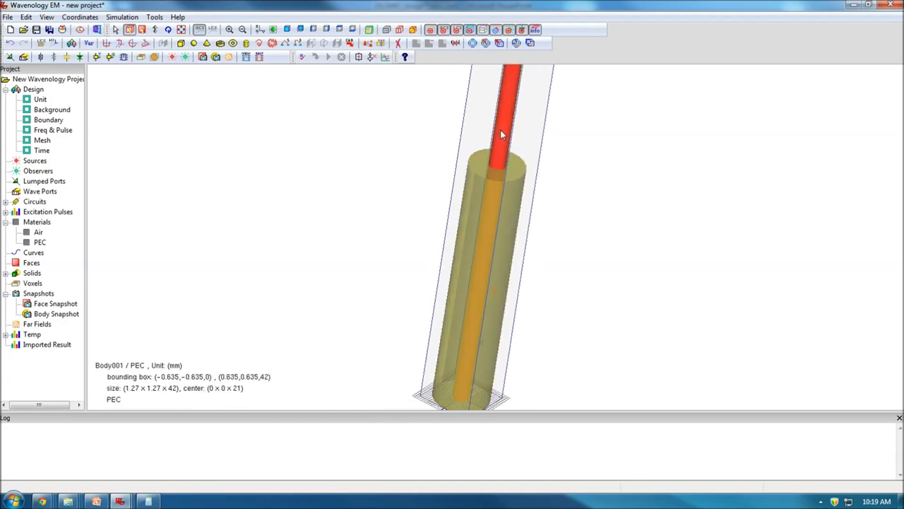
double_click(501, 135)
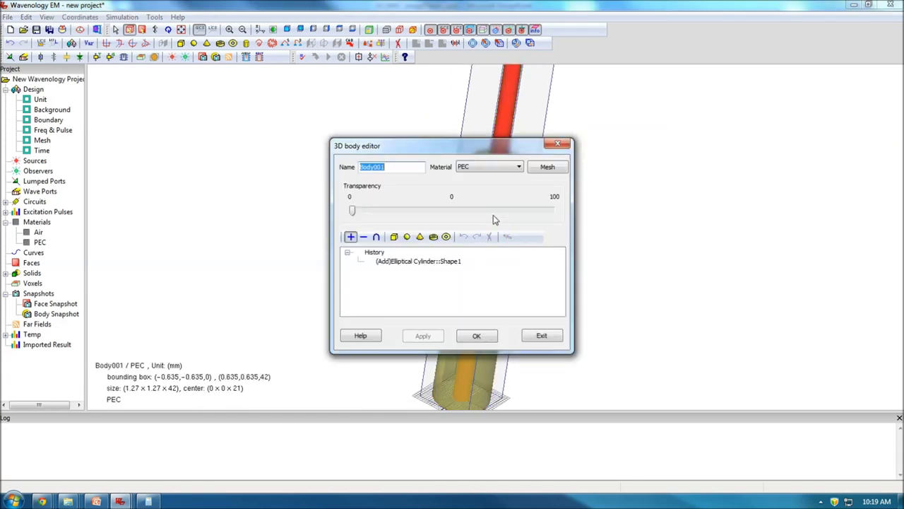
double_click(449, 262)
left_click(354, 206)
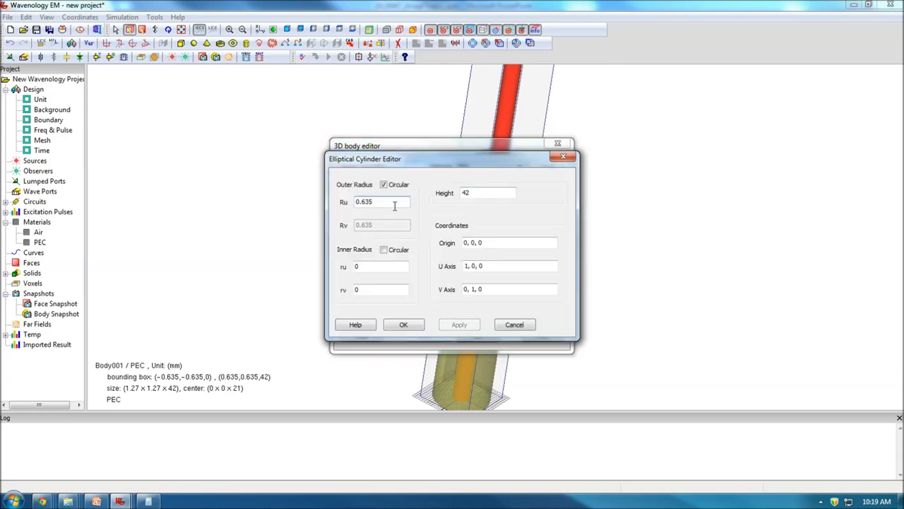
left_click(515, 325)
left_click(542, 337)
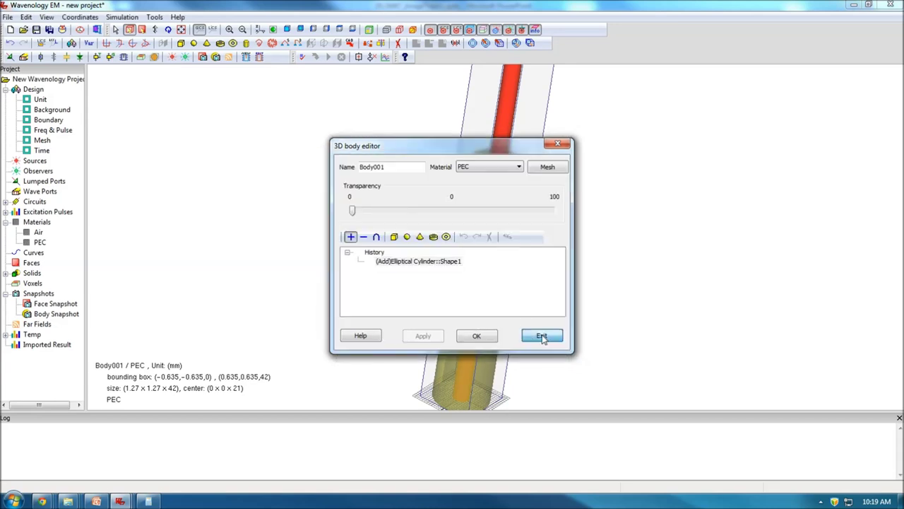
- Open the 20 mm tall cylinder's body for editing and start a new dark blue material for it
left_click(483, 212)
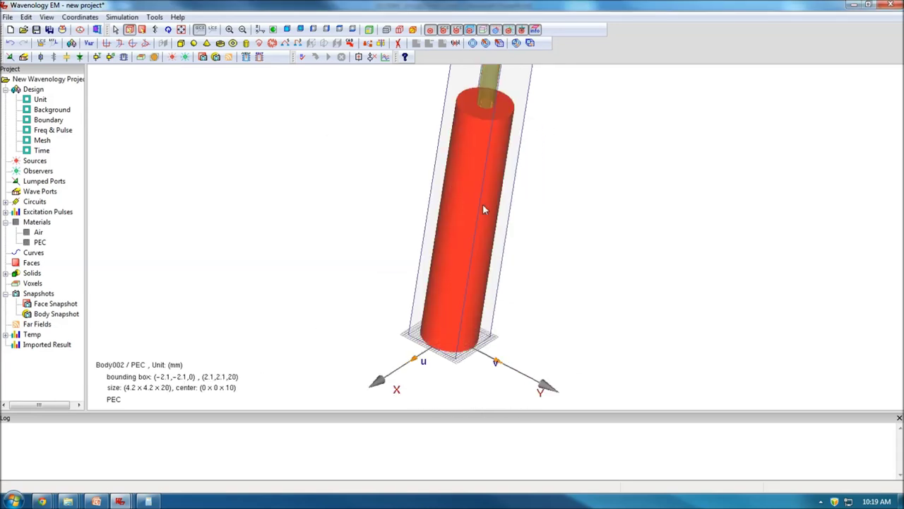
double_click(489, 193)
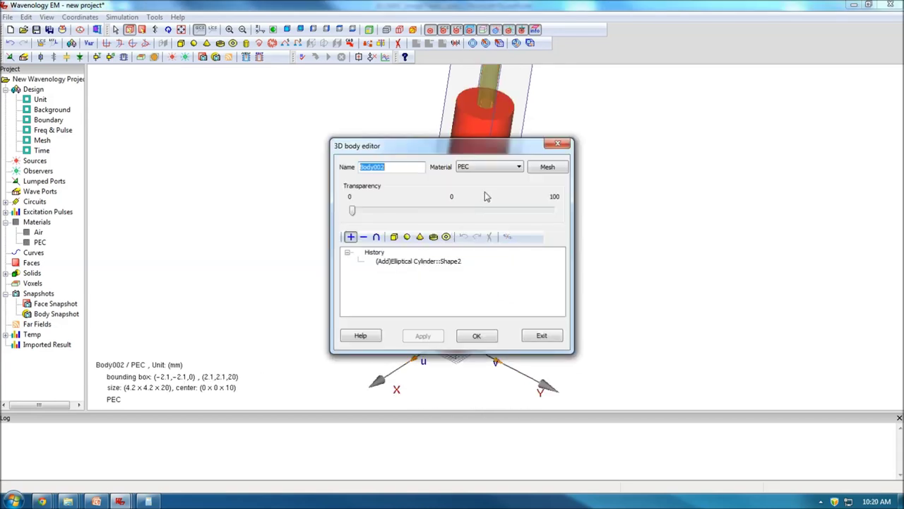
left_click_drag(472, 151, 332, 150)
left_click(345, 167)
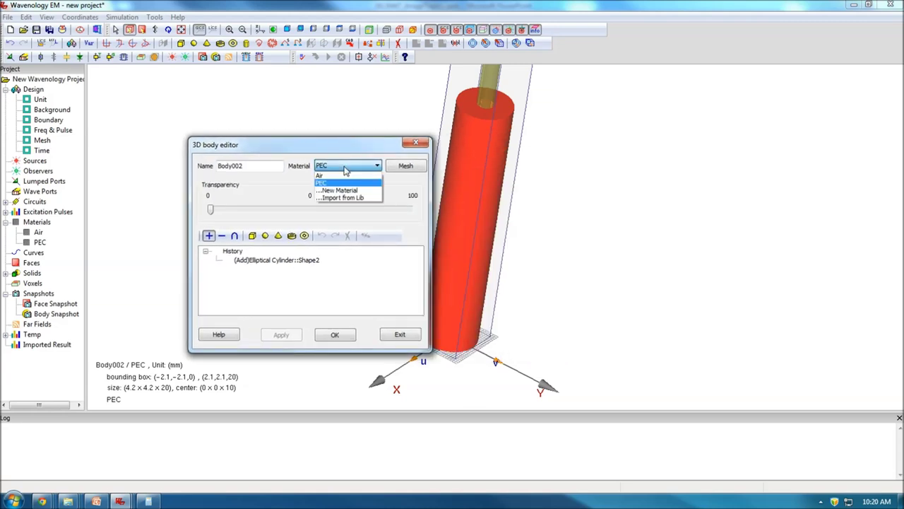
left_click(351, 191)
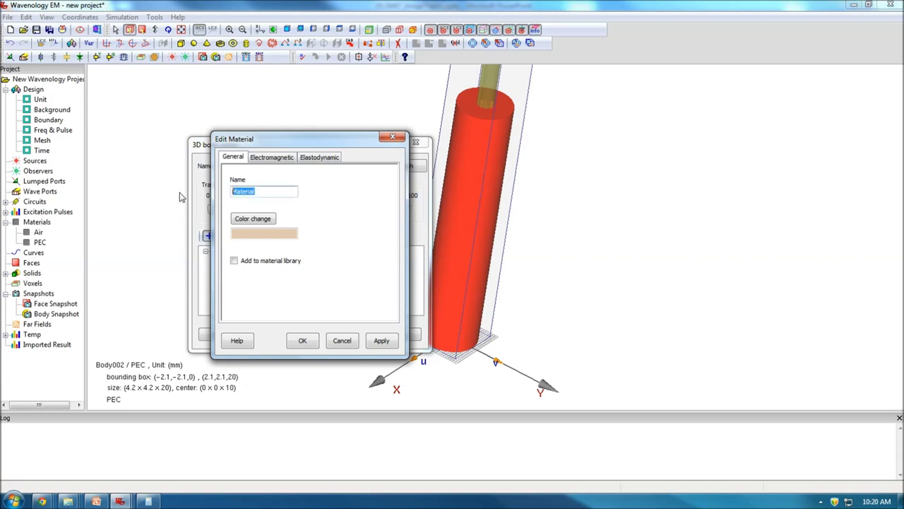
left_click(253, 218)
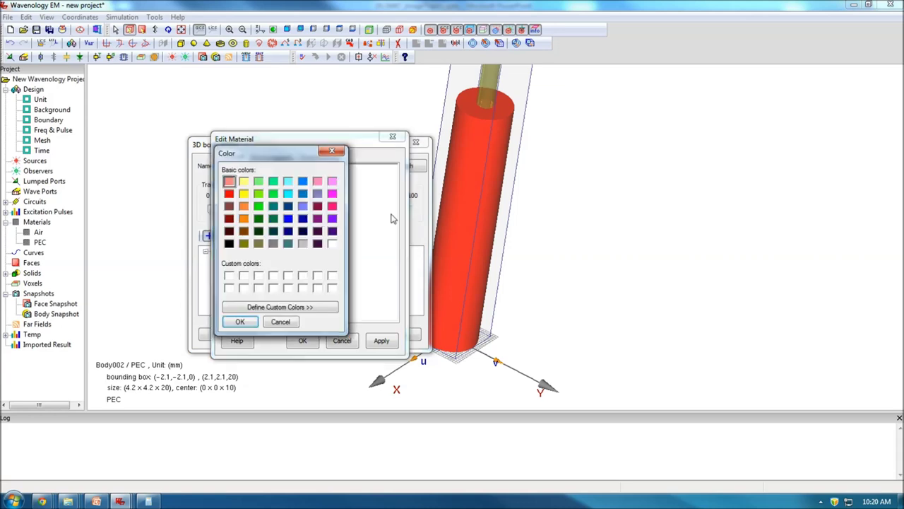
left_click(288, 232)
left_click(239, 321)
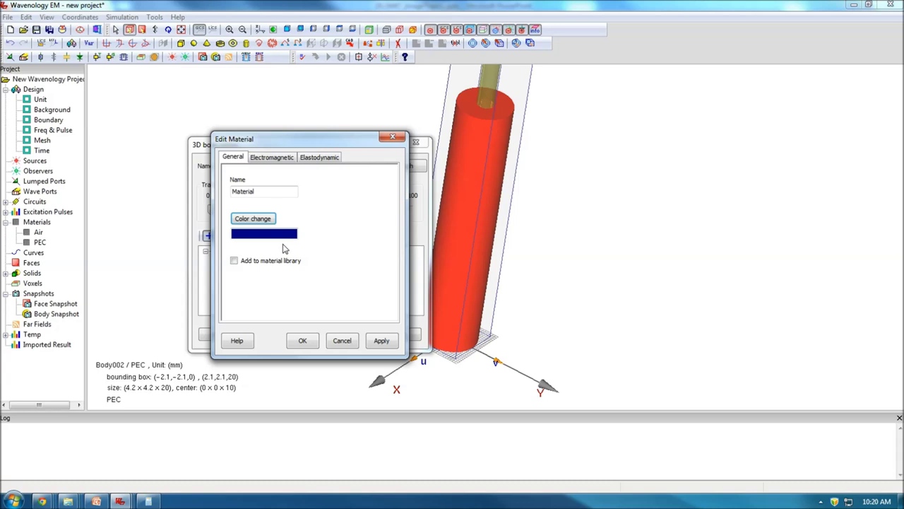
- Set the new material's relative permittivity to 2.1 and electric conductivity to 0.00078, and apply it to the cylinder
left_click(272, 157)
double_click(267, 248)
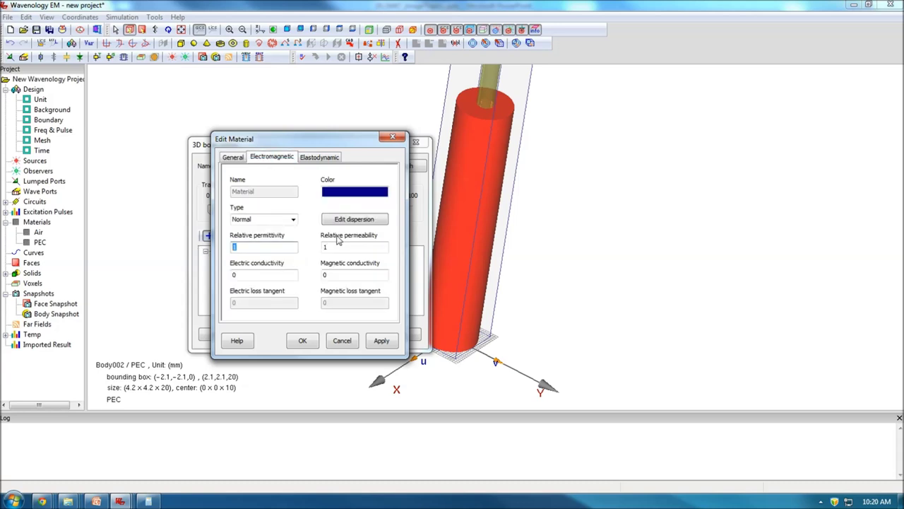
type("2.1")
key("Tab")
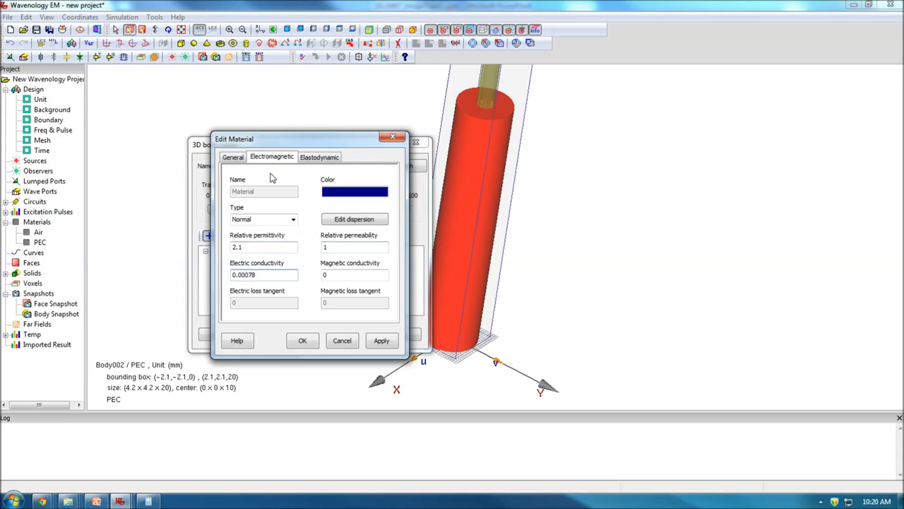
left_click(312, 345)
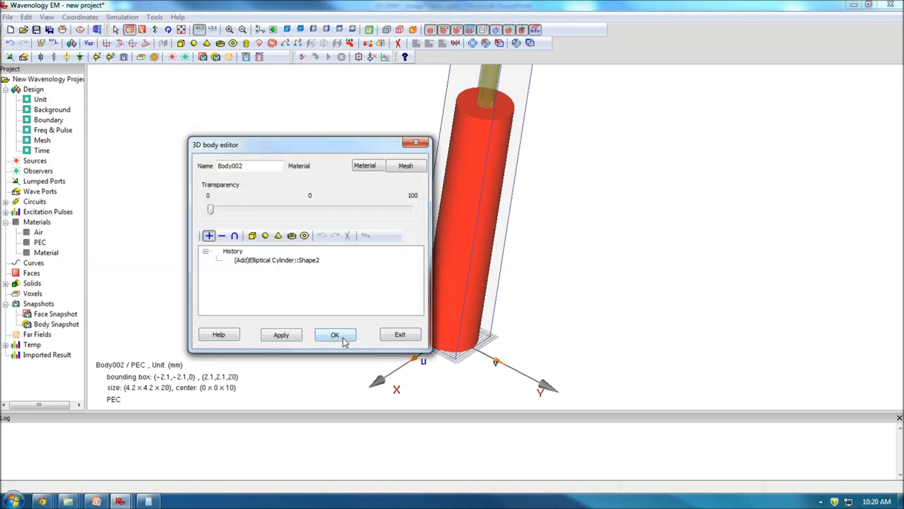
left_click(339, 333)
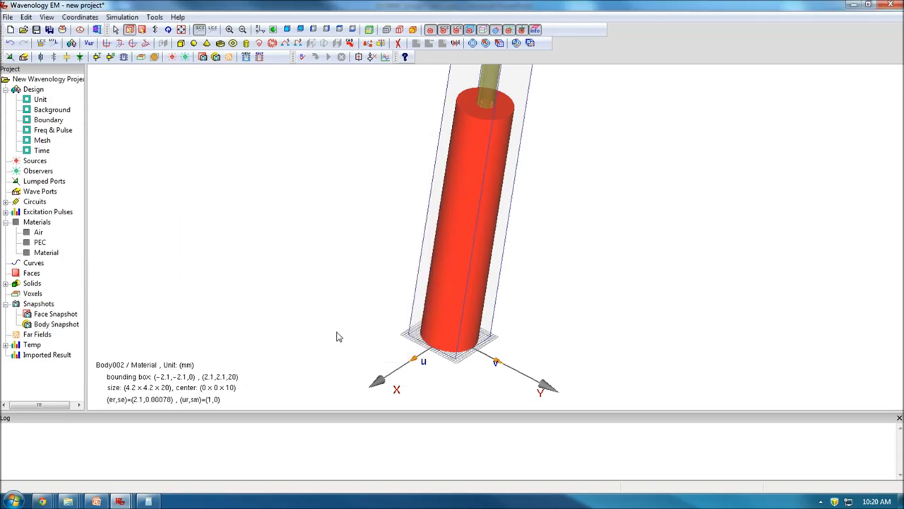
- Start a third circular cylinder at the origin with PEC as its material and a height of 20 mm
left_click_drag(621, 153, 493, 309)
scroll(493, 309, "up", 2)
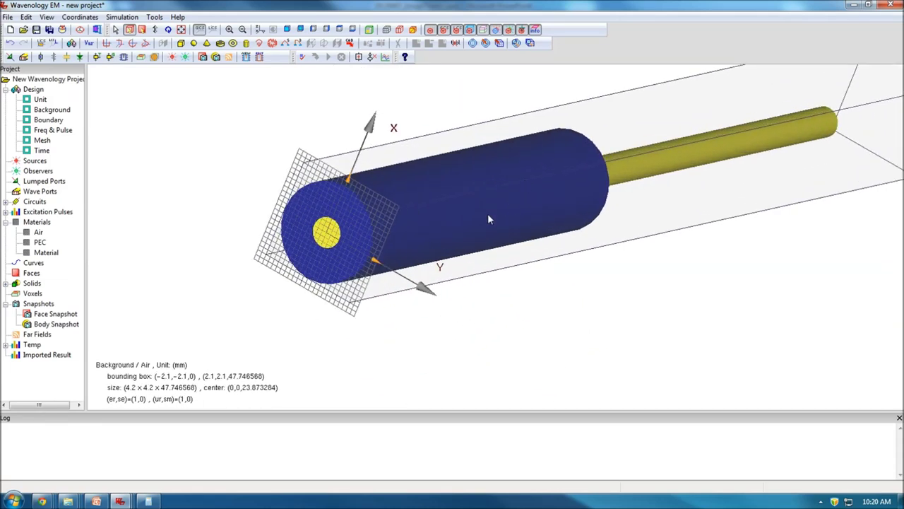
scroll(337, 257, "down", 6)
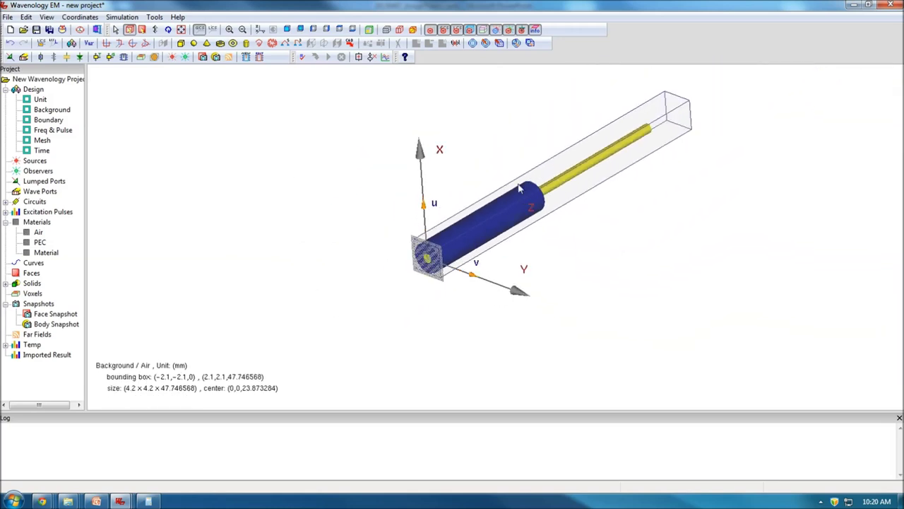
left_click_drag(519, 187, 493, 263)
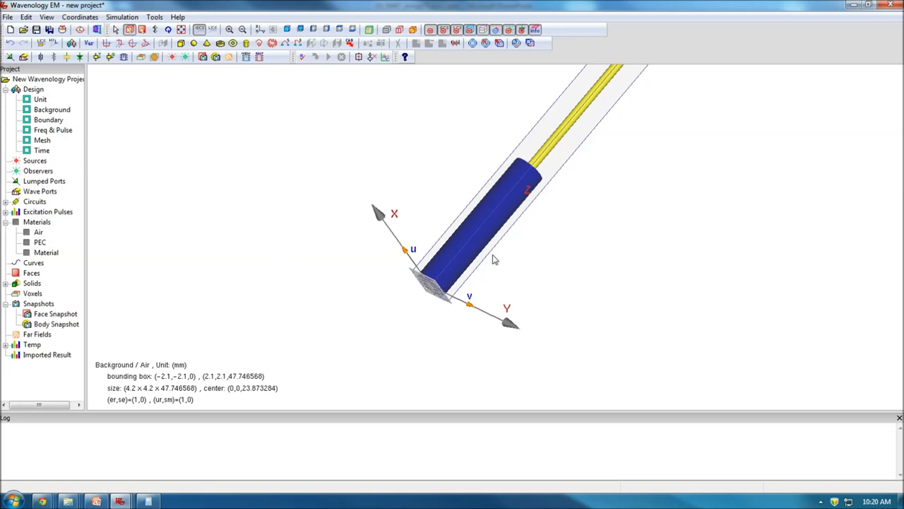
left_click(221, 43)
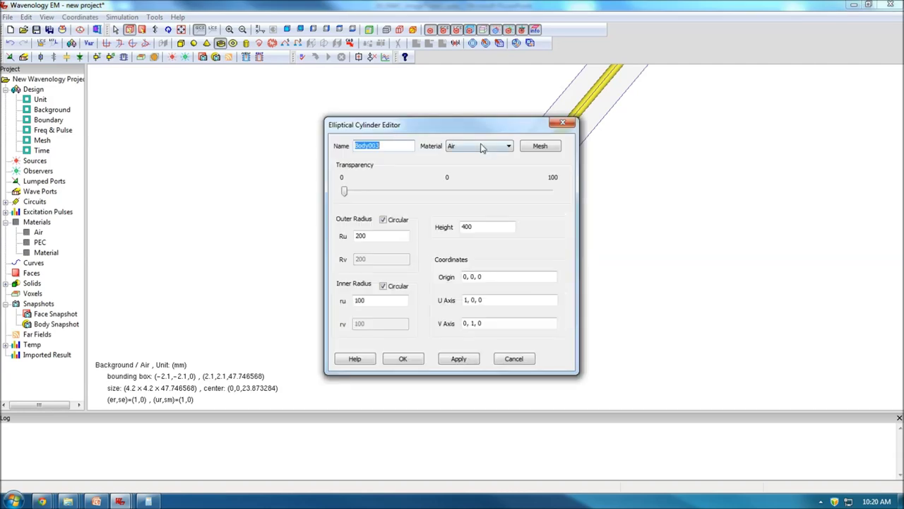
left_click(480, 146)
left_click(469, 164)
left_click_drag(500, 129, 346, 111)
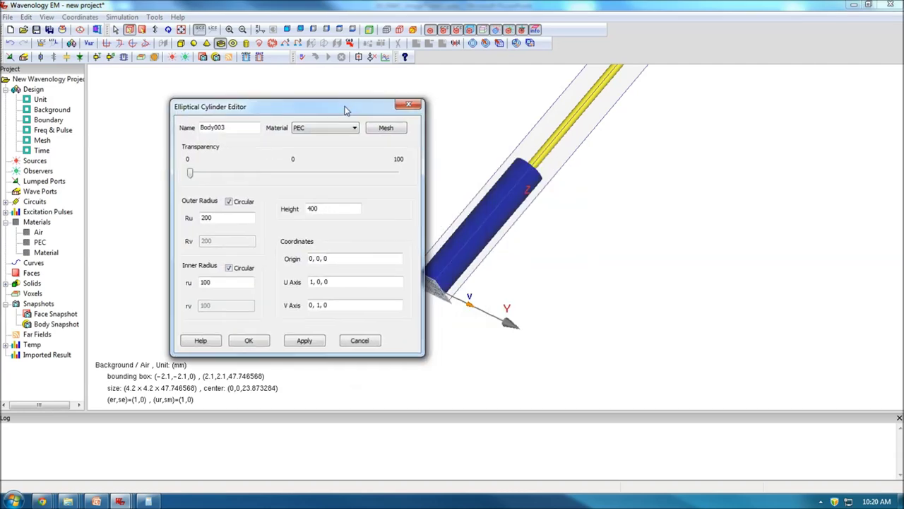
double_click(308, 208)
type("20")
- Set the third cylinder's inner radius to 2.1 mm and outer radius to 3.1 mm, finish the solid and inspect the coaxial feed
double_click(225, 282)
type("2.")
double_click(217, 217)
type("3.1")
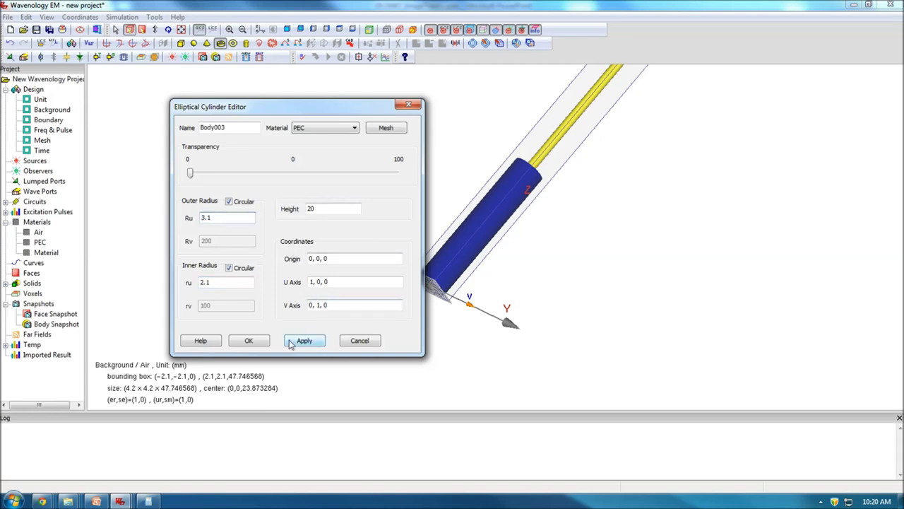
left_click(261, 342)
left_click_drag(648, 148, 639, 130)
scroll(523, 260, "up", 5)
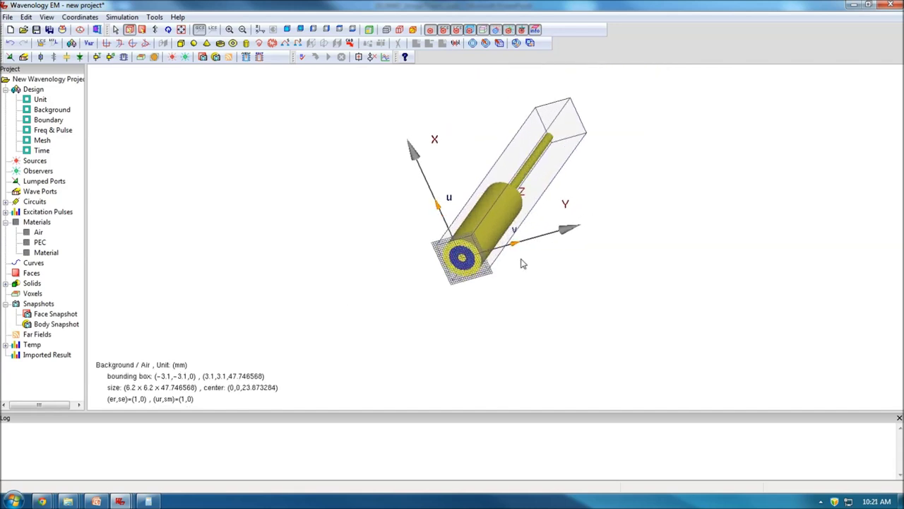
left_click_drag(445, 271, 445, 249)
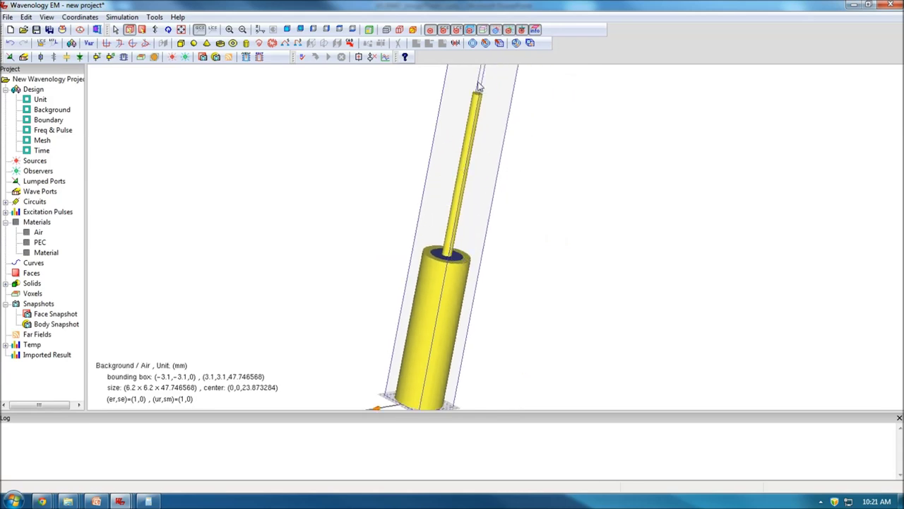
left_click_drag(473, 286, 493, 240)
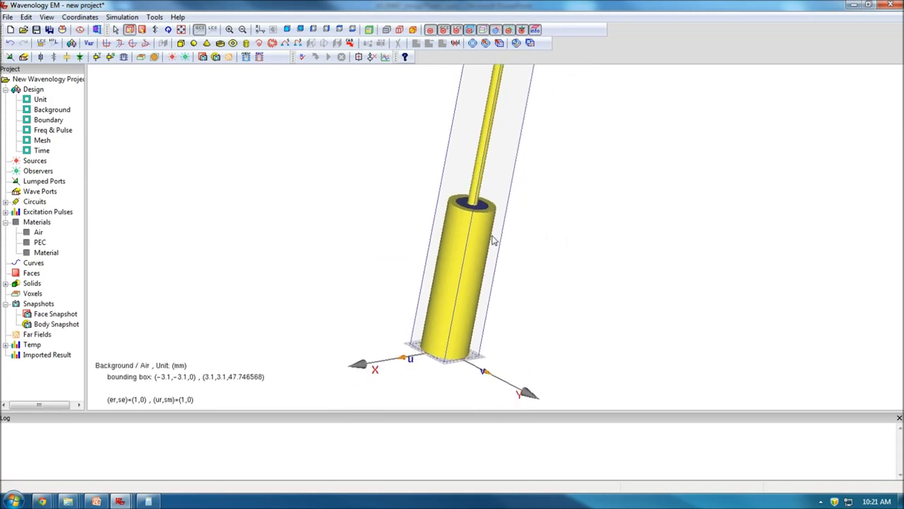
- Start a PEC box with its lower corner at -10 -10 18 and its upper corner at 10 10 20
scroll(493, 240, "down", 5)
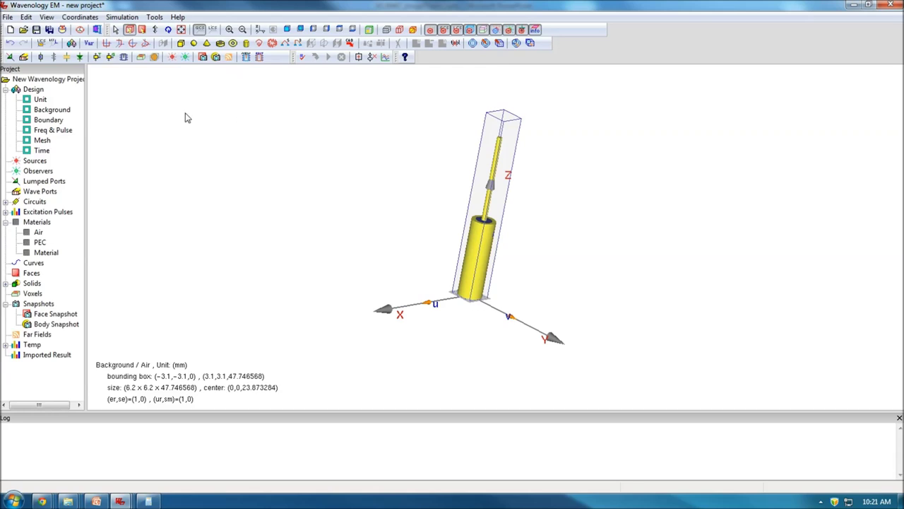
left_click(180, 43)
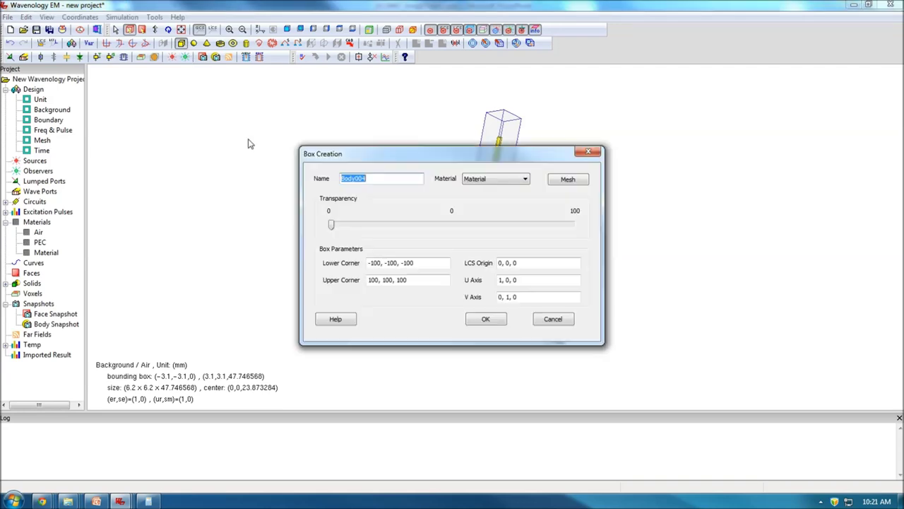
left_click_drag(461, 162, 291, 138)
left_click(332, 156)
left_click(320, 176)
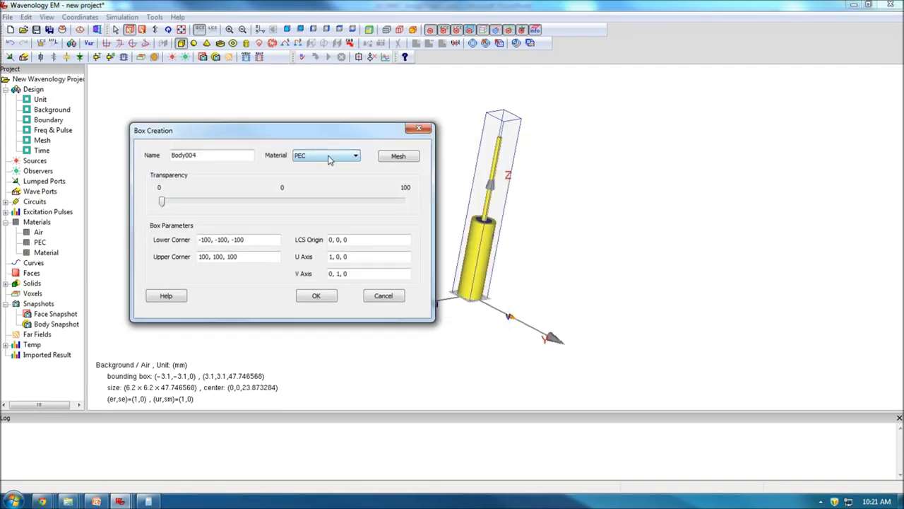
left_click_drag(267, 237, 198, 239)
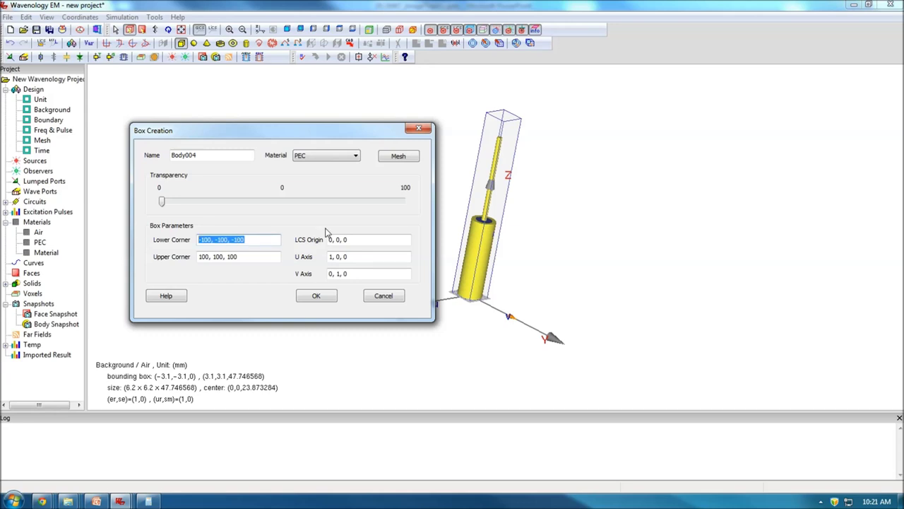
type("-")
left_click_drag(277, 256, 198, 257)
type("10 10 20")
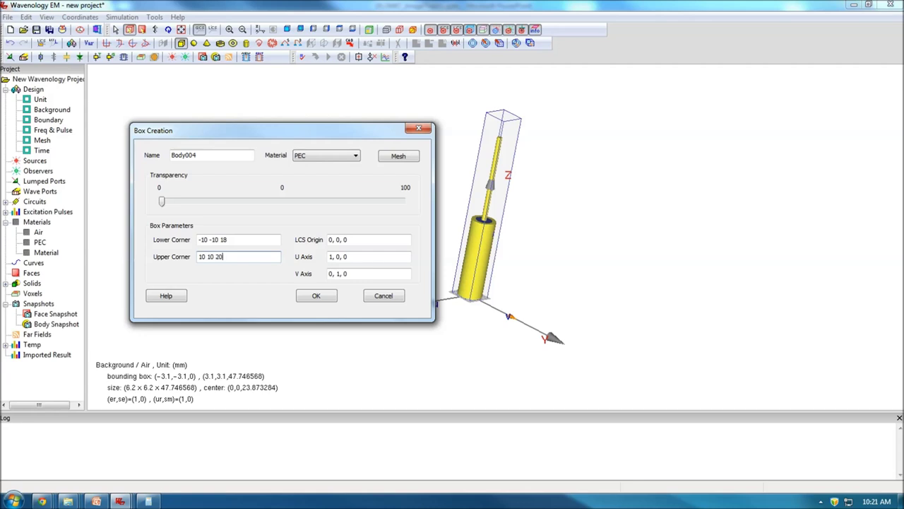
- Create the box, using the existing object's material for this and all following clash cases
left_click(323, 295)
left_click_drag(507, 191, 267, 122)
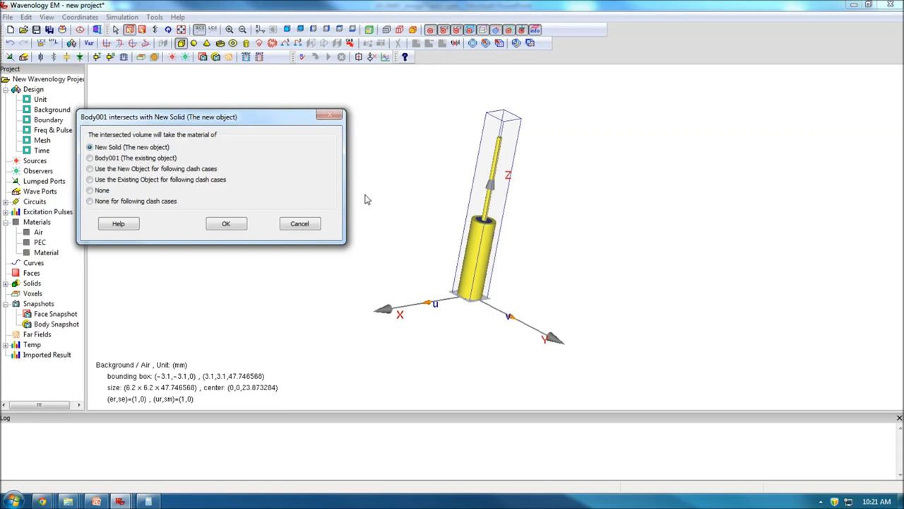
left_click(92, 179)
left_click(228, 225)
- Examine the PEC plate around the dielectric opening and how it meets the coaxial feed
left_click_drag(540, 155, 505, 180)
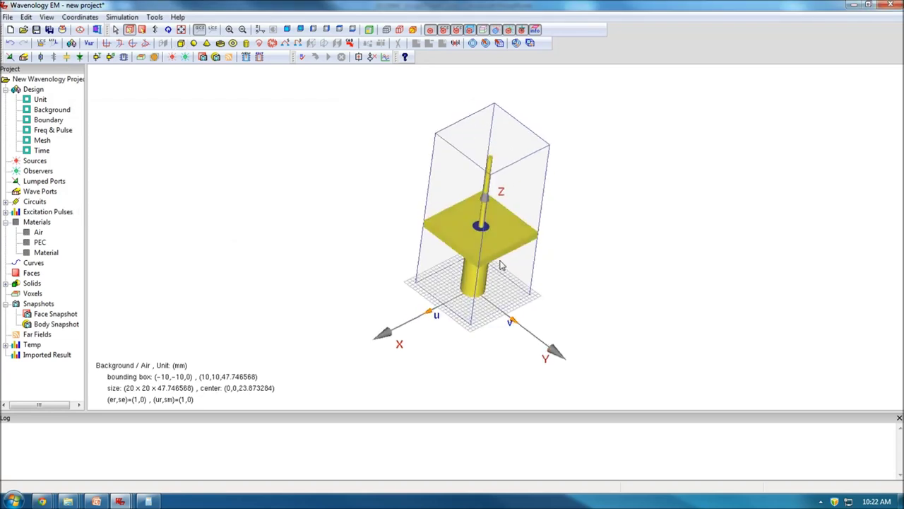
scroll(500, 265, "up", 5)
left_click_drag(500, 270, 455, 267)
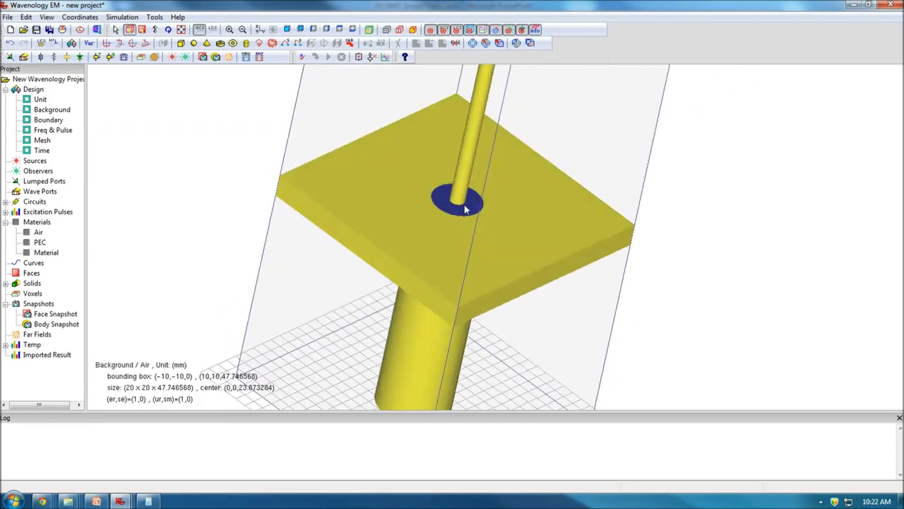
mouse_move(475, 209)
left_mouse_down()
mouse_move(445, 318)
mouse_move(464, 202)
left_mouse_up()
scroll(464, 202, "down", 2)
scroll(464, 202, "down", 1)
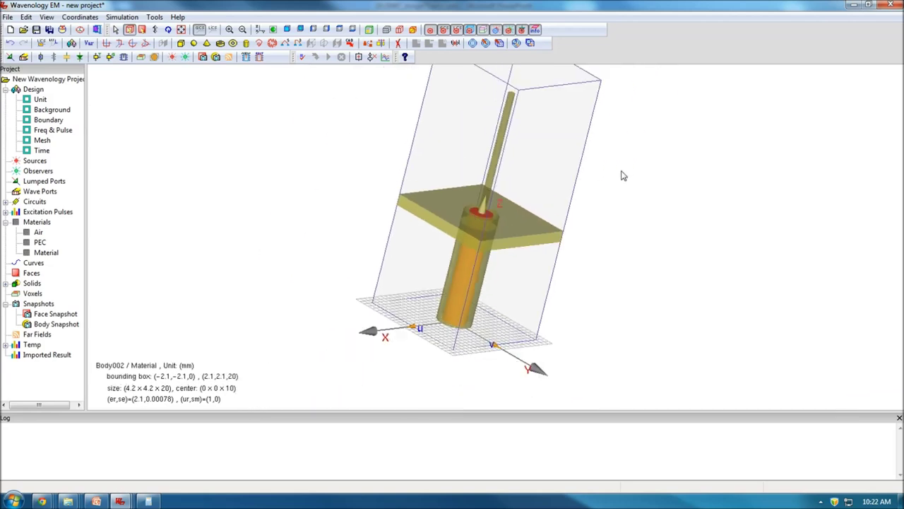
left_click(634, 200)
left_click_drag(470, 222, 430, 208)
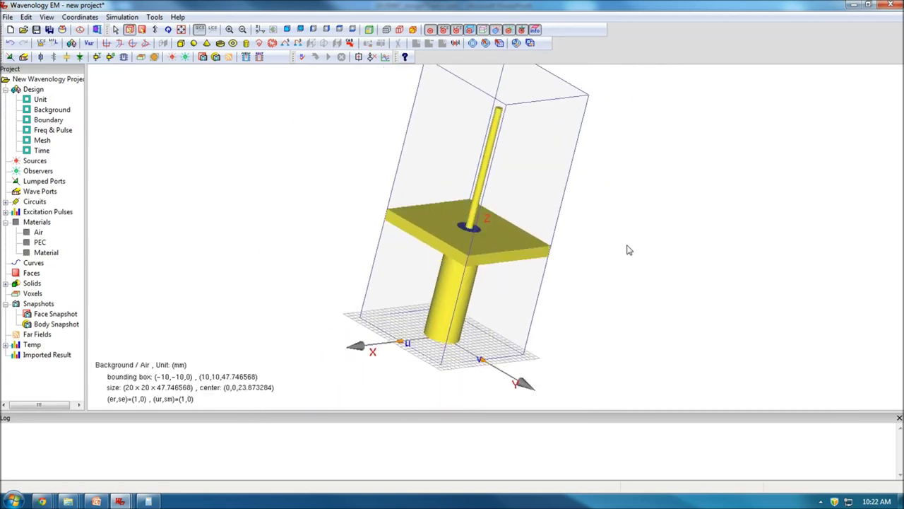
left_click_drag(437, 335, 517, 243)
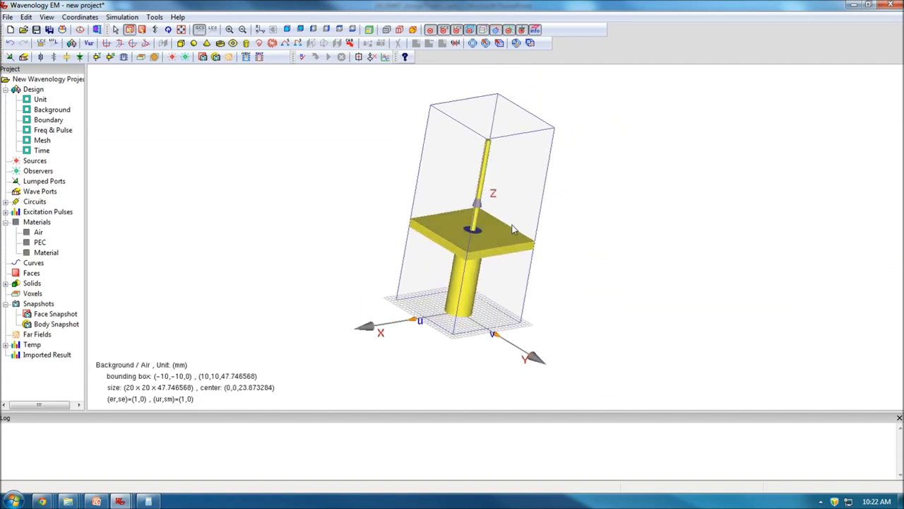
- Review the project's X, Y and Z boundary conditions without changing them and inspect the antenna within its bounding box
left_click(47, 121)
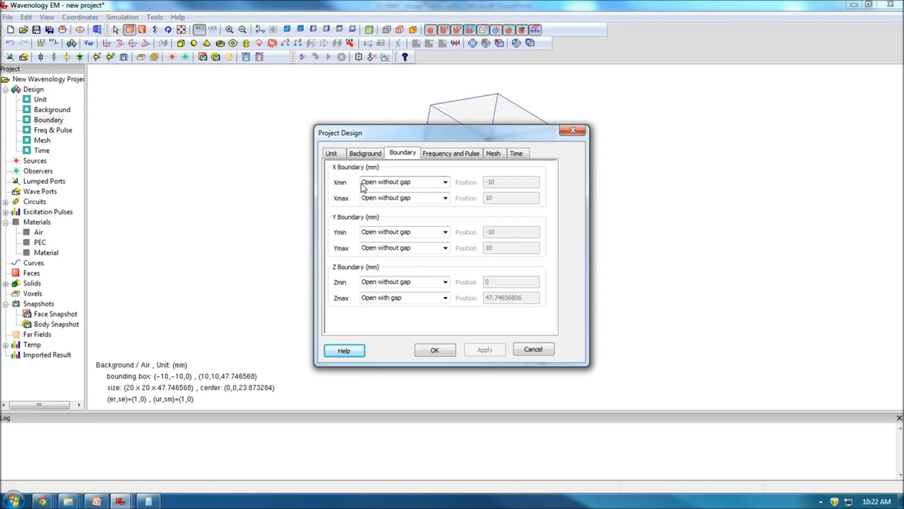
left_click(532, 349)
left_click_drag(505, 267, 444, 263)
scroll(613, 300, "up", 5)
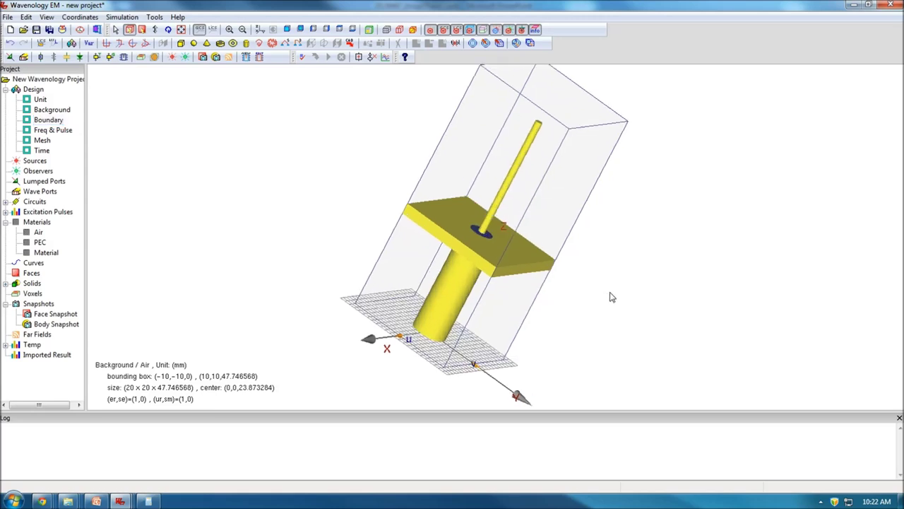
scroll(572, 262, "down", 5)
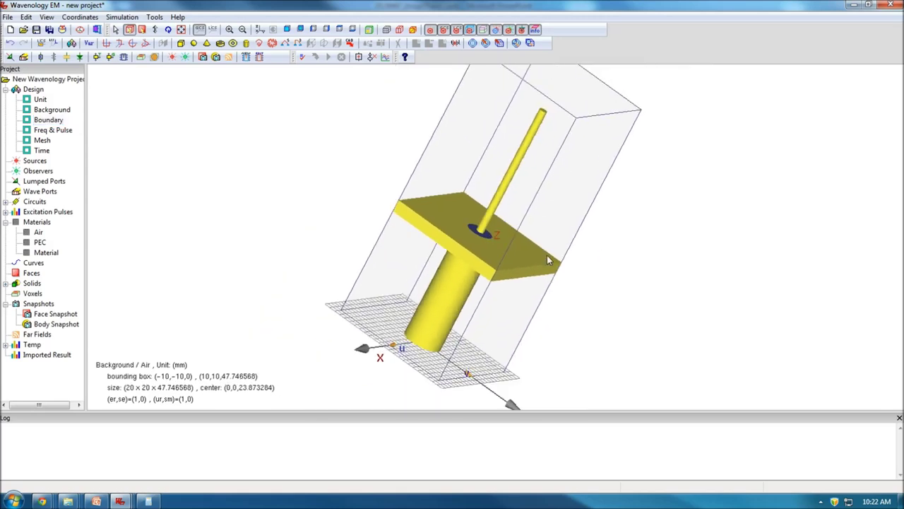
left_click_drag(645, 262, 433, 200)
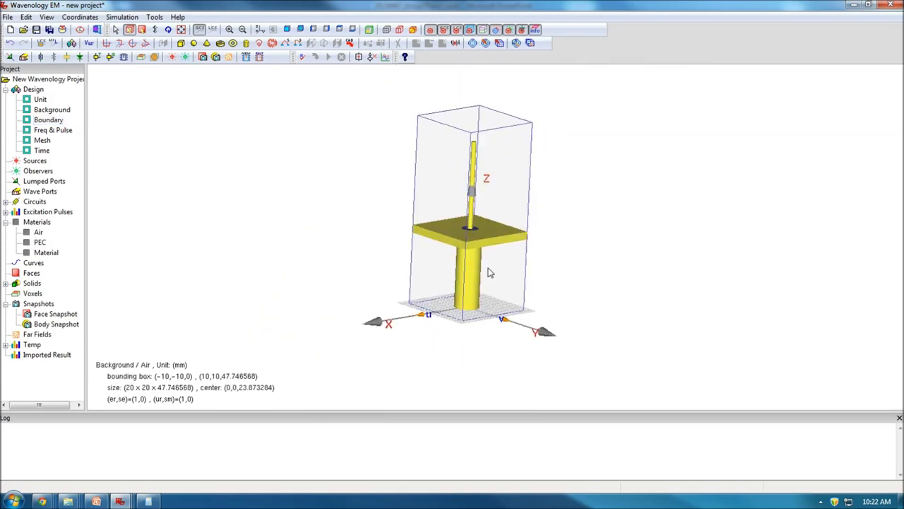
middle_click_drag(451, 260, 358, 250)
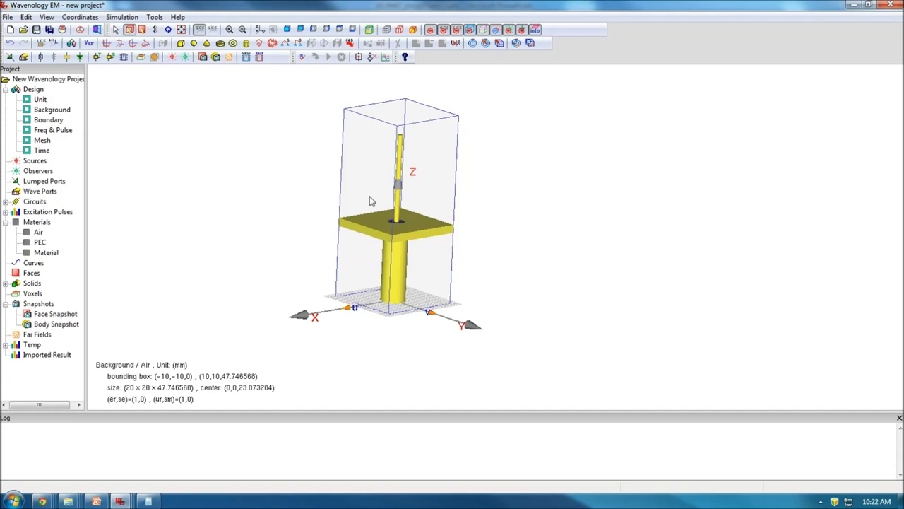
left_click_drag(370, 197, 516, 140)
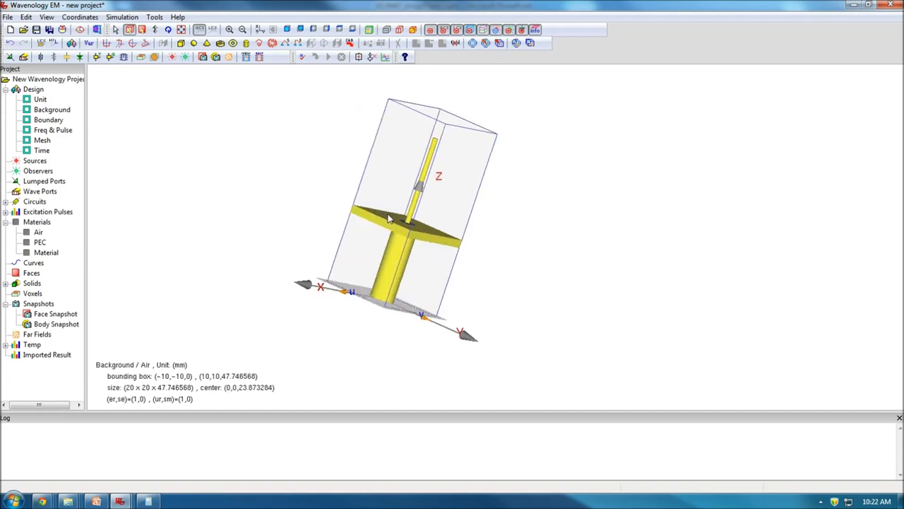
scroll(387, 218, "up", 2)
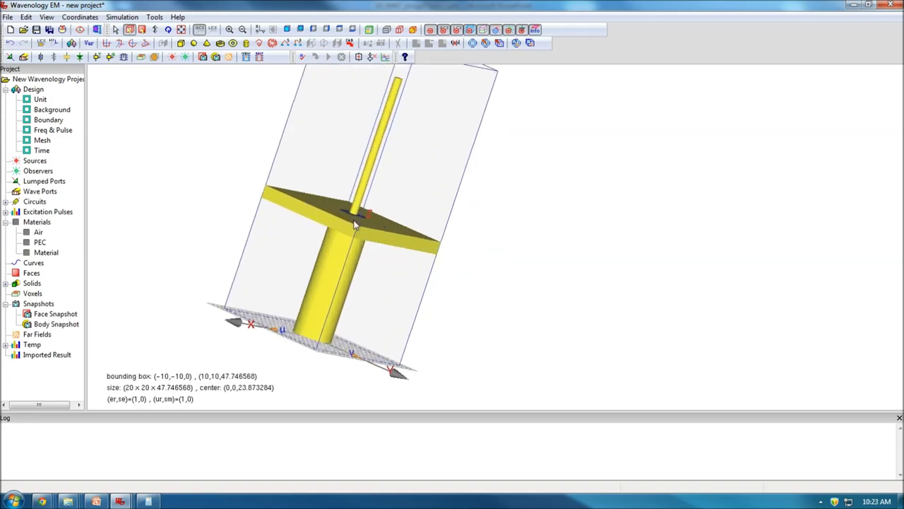
scroll(356, 223, "down", 3)
left_click_drag(495, 190, 507, 163)
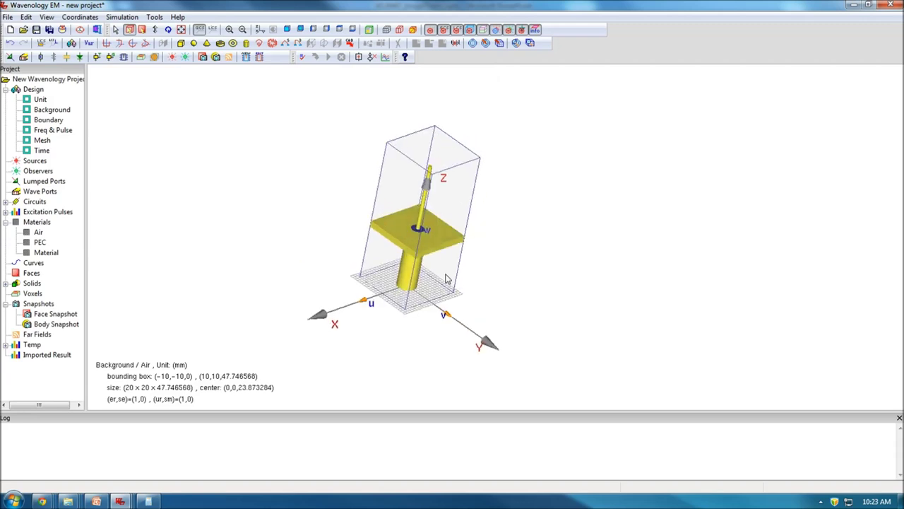
left_click_drag(455, 285, 461, 273)
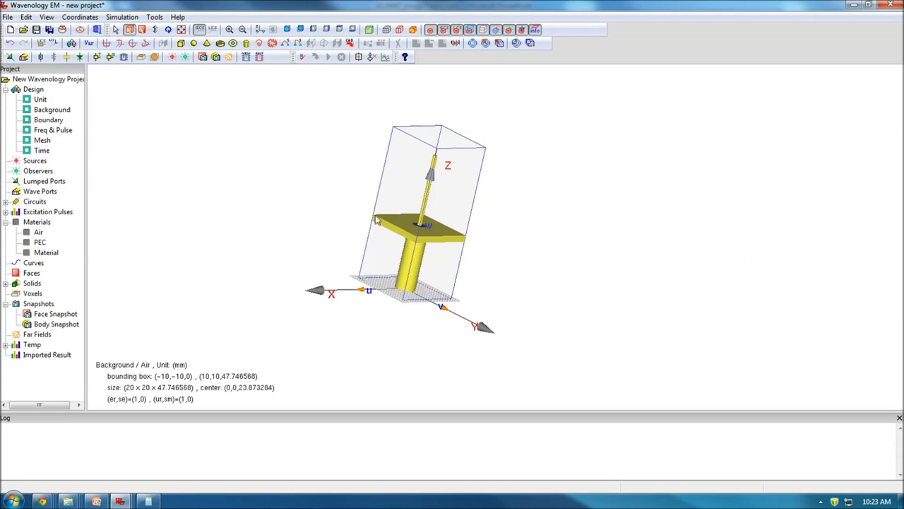
- Start a new wave port at the coaxial feed's lower end face, with Zmin as the port normal
left_click_drag(424, 260, 405, 255)
scroll(438, 275, "up", 4)
scroll(444, 283, "up", 2)
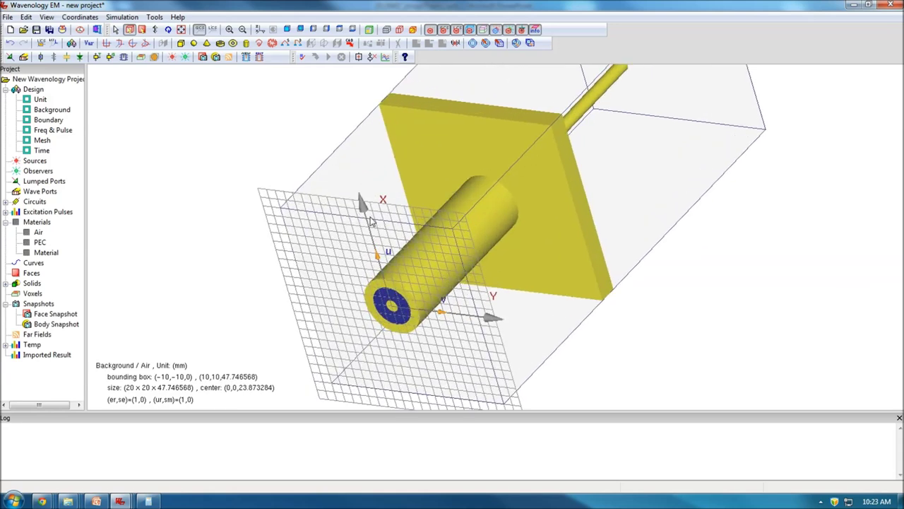
middle_click_drag(440, 282, 446, 264)
scroll(445, 259, "up", 5)
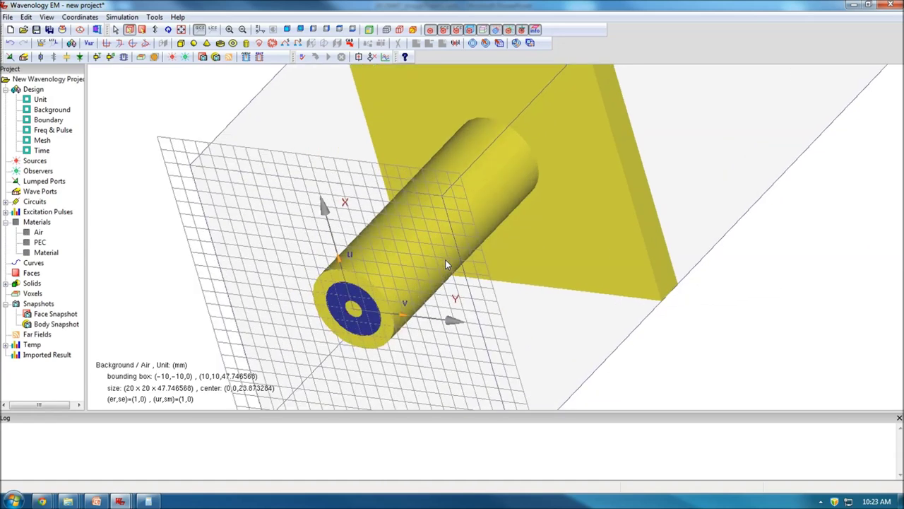
middle_click_drag(387, 273, 476, 215)
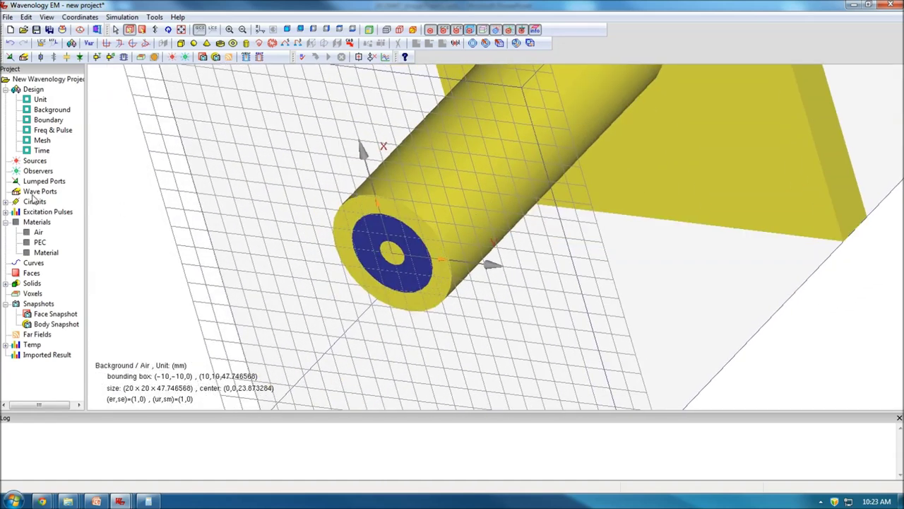
left_click_drag(86, 192, 119, 192)
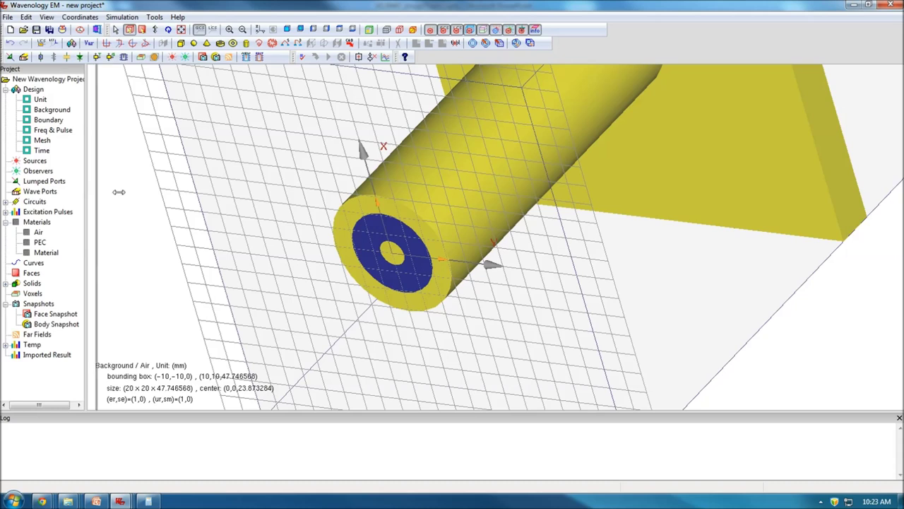
left_click(44, 193)
right_click(56, 195)
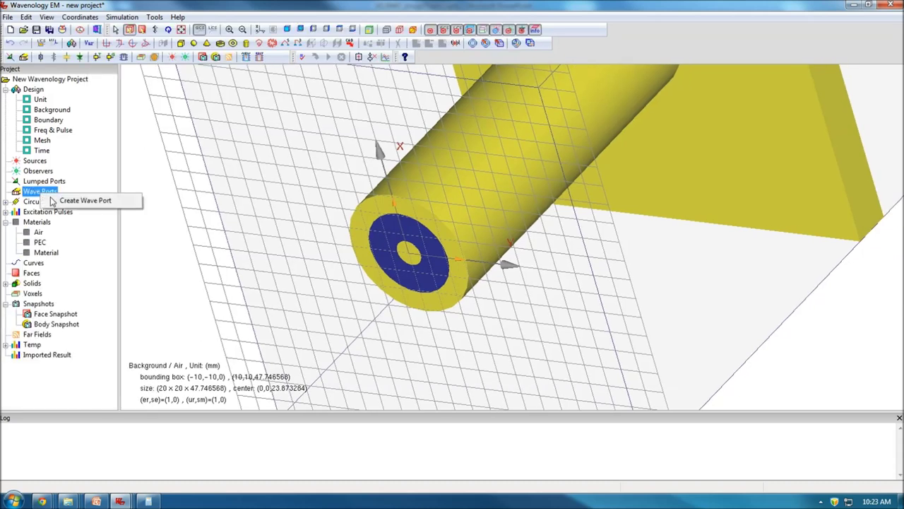
left_click(100, 201)
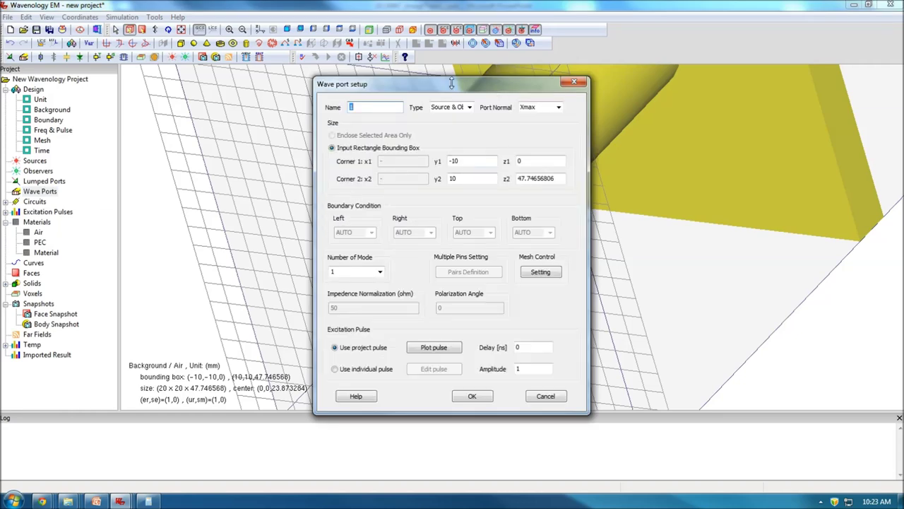
left_click_drag(376, 84, 109, 78)
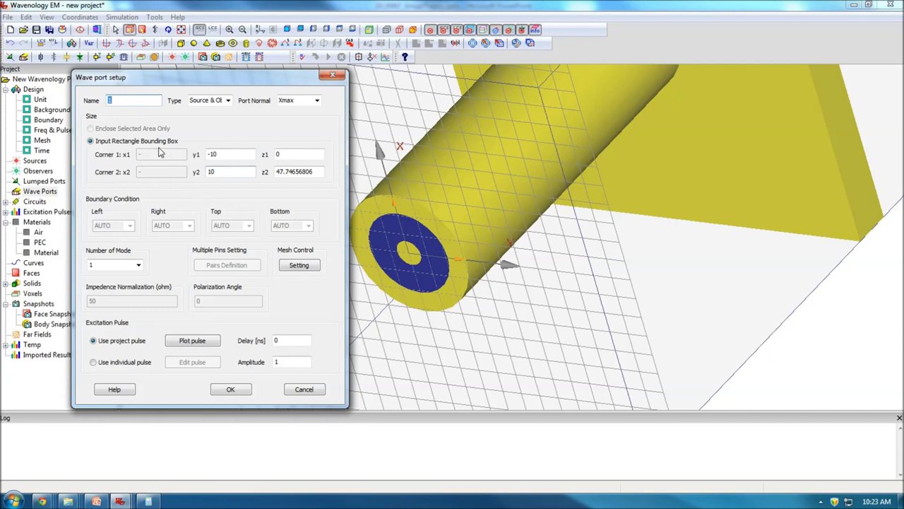
left_click(317, 101)
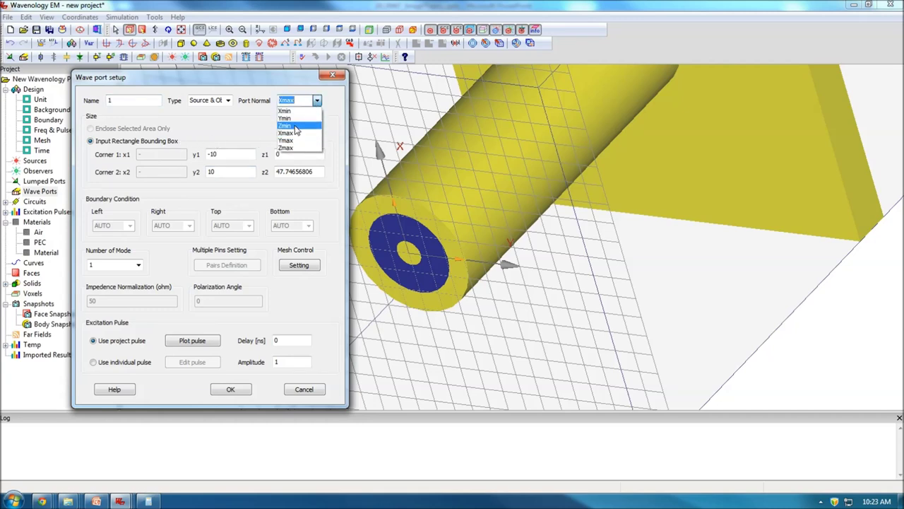
left_click(291, 125)
- Bound the wave port from -2.1 to 2.1 in both x and y, and create it
key("Tab")
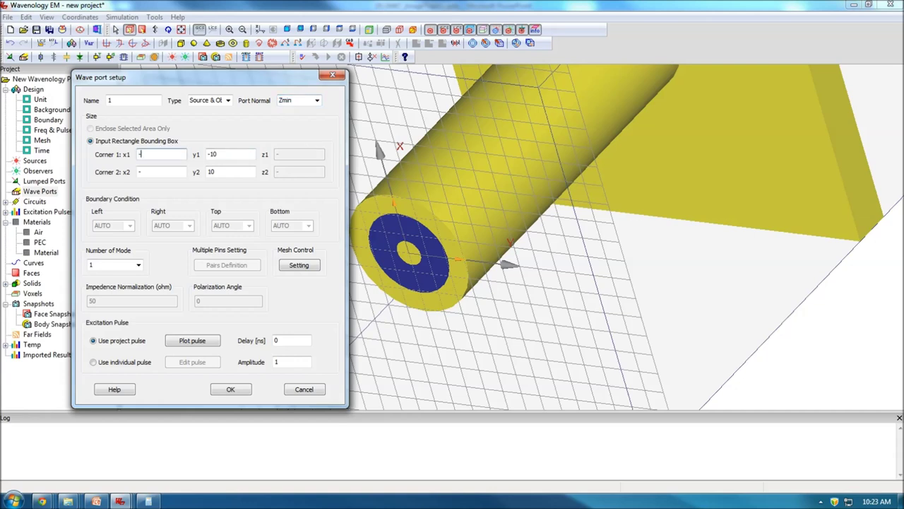
type("-2.1")
left_click(151, 172)
left_click(228, 153)
key("BackSpace")
key("BackSpace")
type("2.1")
double_click(214, 171)
type("2.")
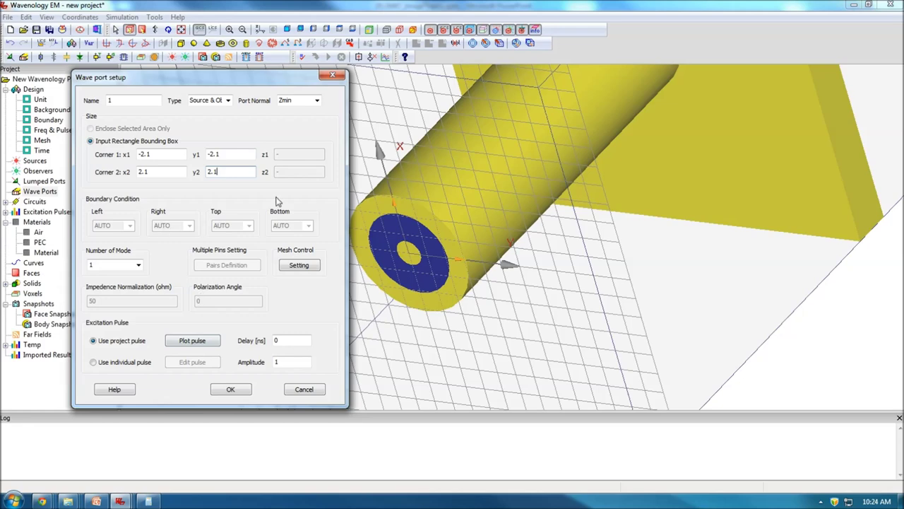
left_click(235, 392)
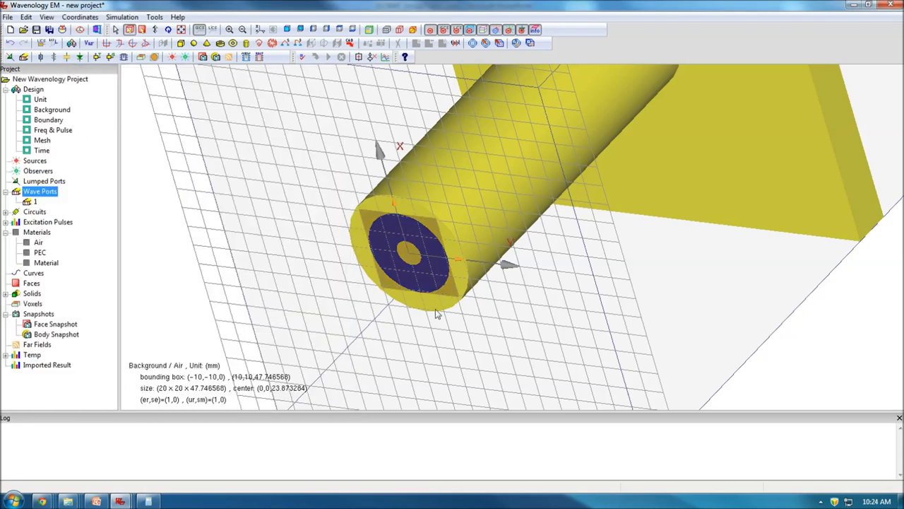
- Examine the wave port on the coaxial feed's end face and the complete antenna from several angles
left_click_drag(431, 296, 518, 229)
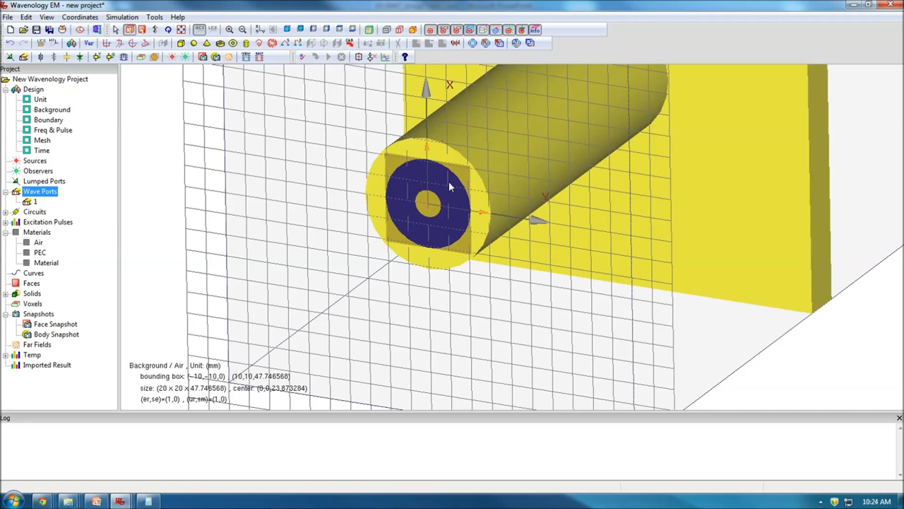
left_click_drag(632, 131, 581, 294)
left_click(835, 357)
left_click_drag(471, 148, 519, 277)
left_click_drag(613, 195, 342, 228)
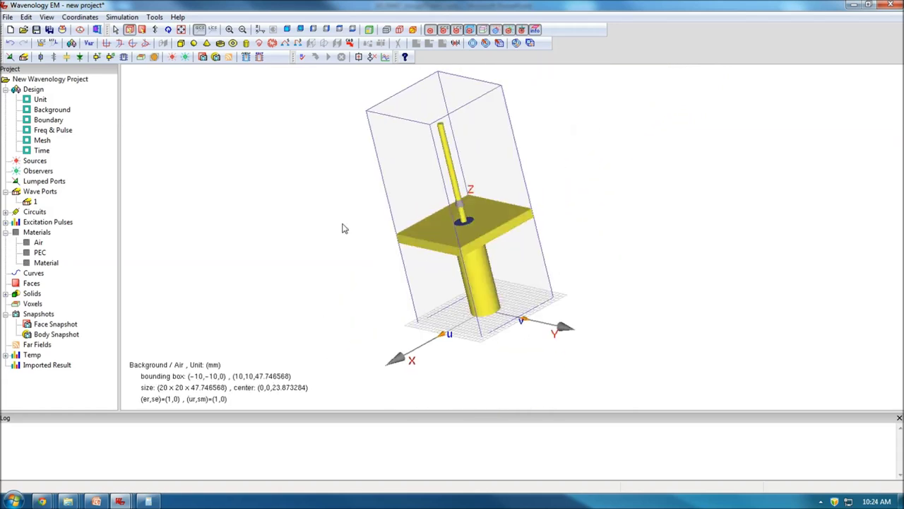
left_click_drag(436, 262, 416, 254)
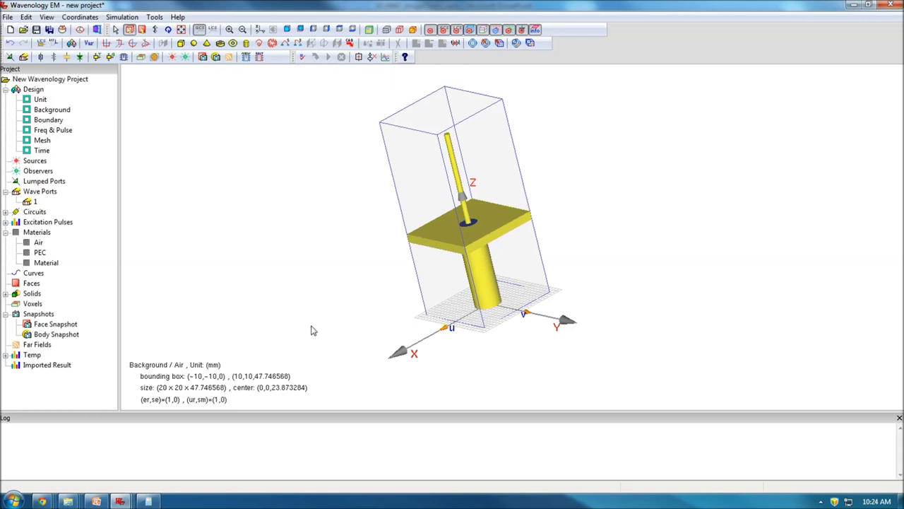
left_click_drag(422, 185, 606, 206)
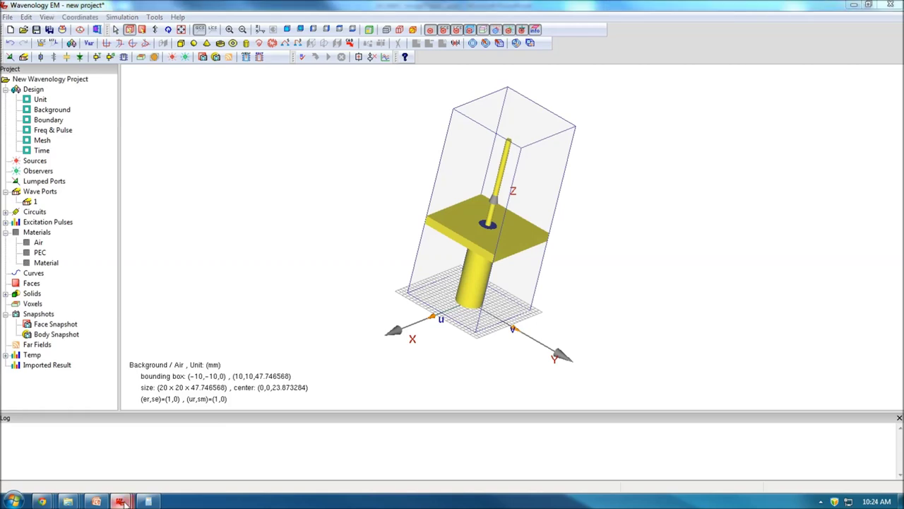
- Switch to the Monopole2 project and display its wave port S(1,1) magnitude plot beside the antenna model
mouse_move(120, 501)
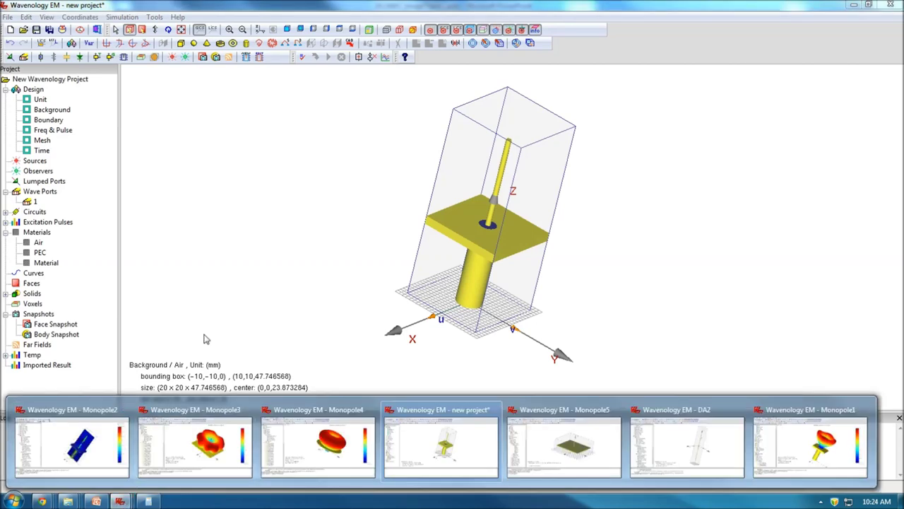
left_click(115, 445)
left_click_drag(515, 262, 299, 170)
left_click_drag(403, 226, 346, 236)
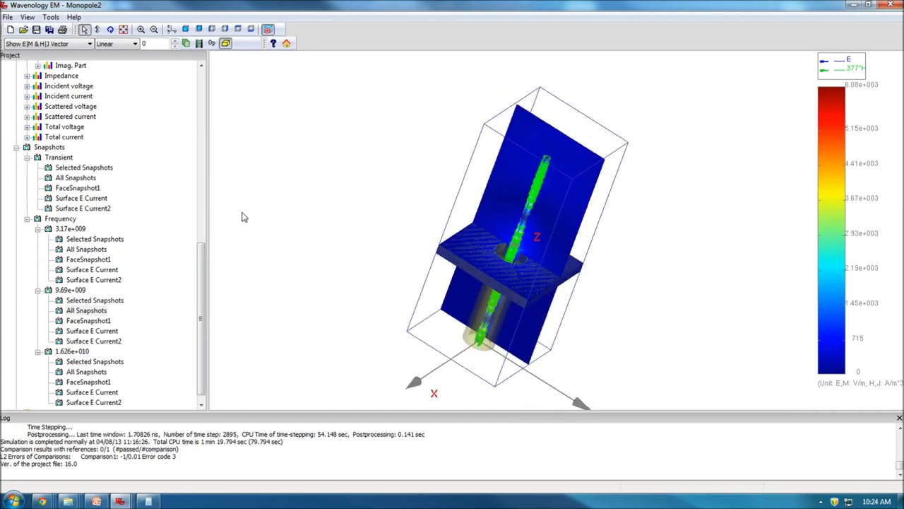
left_click_drag(201, 318, 210, 225)
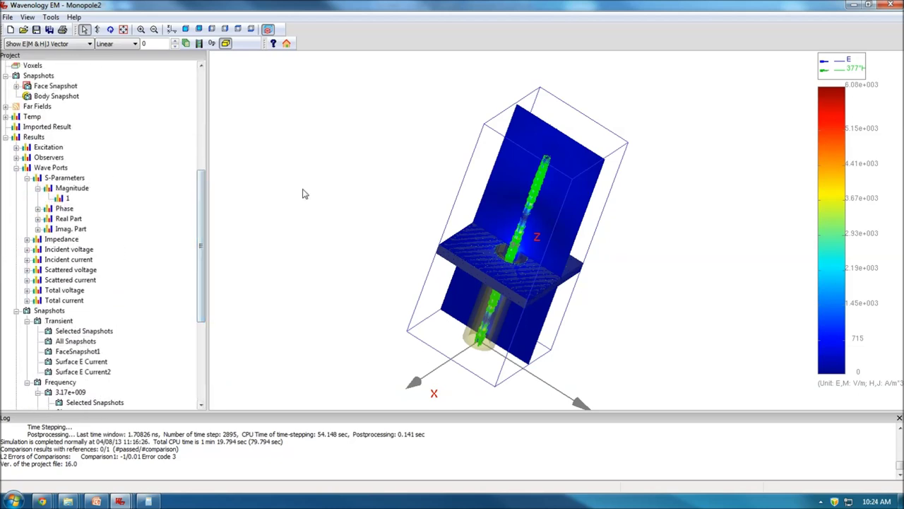
left_click(67, 198)
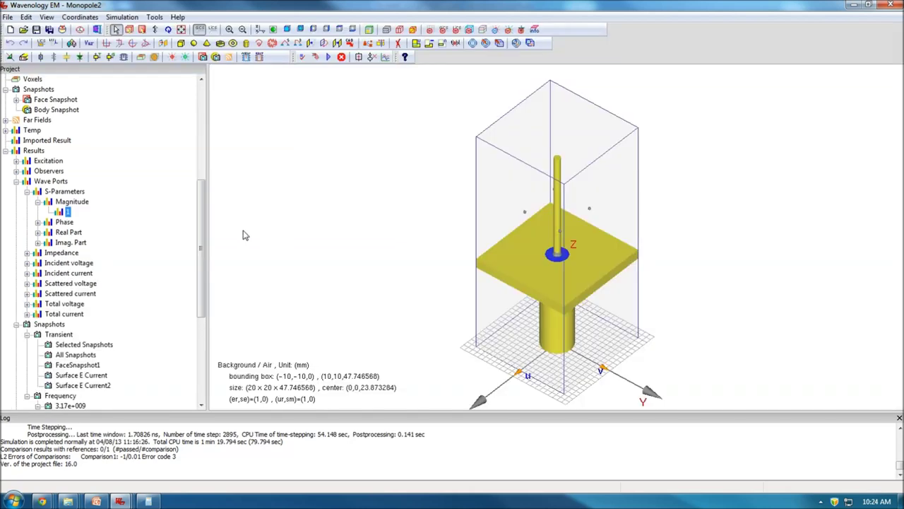
double_click(68, 212)
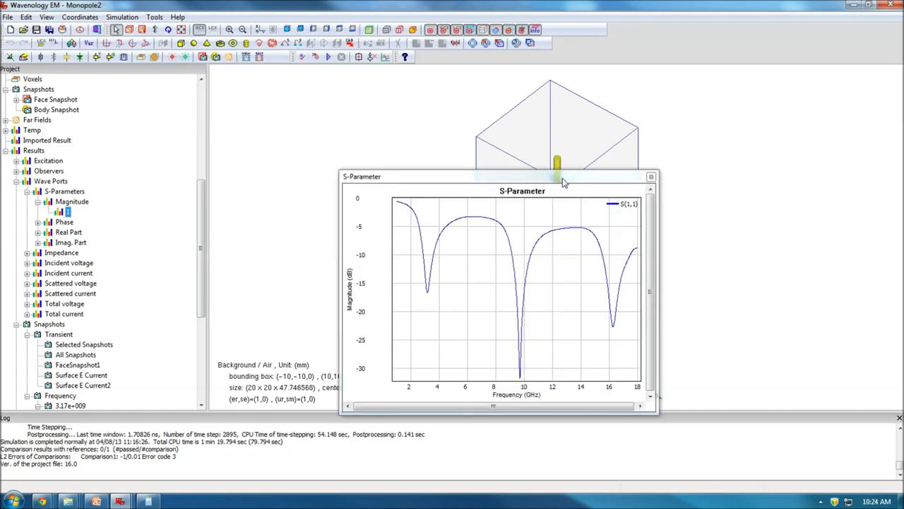
left_click_drag(552, 175, 395, 116)
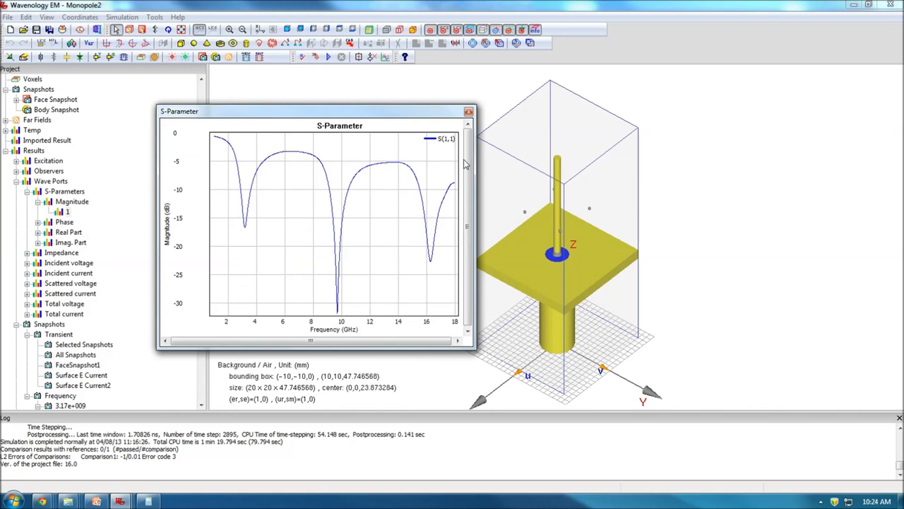
left_click_drag(563, 307, 587, 187)
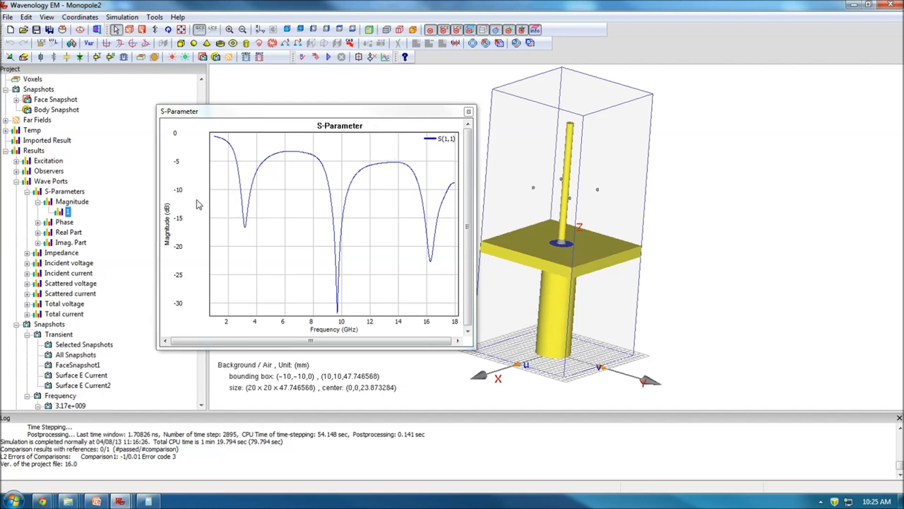
- Inspect each of the three S(1,1) resonance dips near 3.2, 9.7 and 16.3 GHz up close and restore the full plot range
left_click_drag(234, 190, 273, 267)
left_click_drag(247, 170, 300, 262)
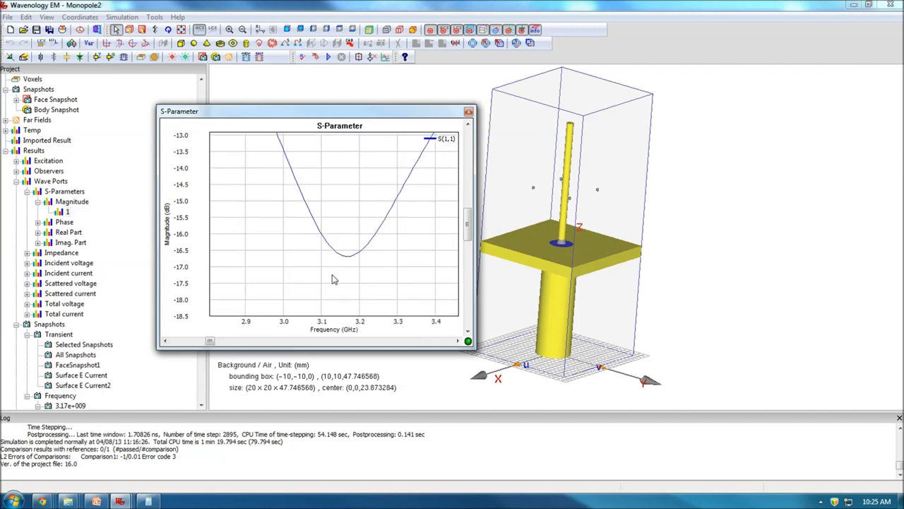
right_click(357, 230)
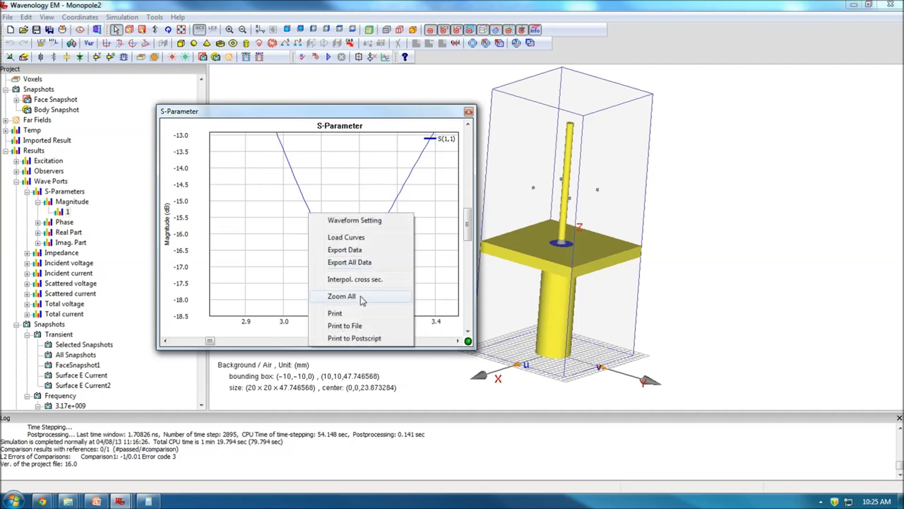
left_click(362, 300)
left_click_drag(322, 233, 361, 311)
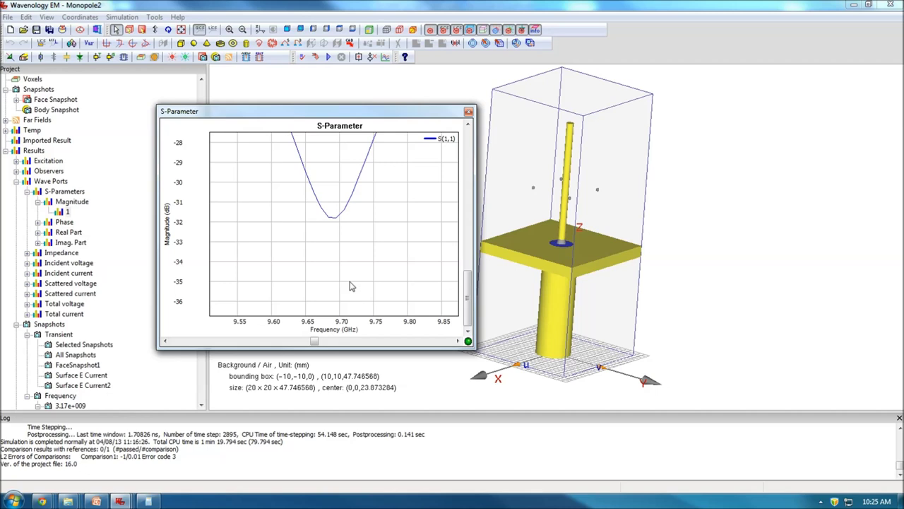
right_click(339, 233)
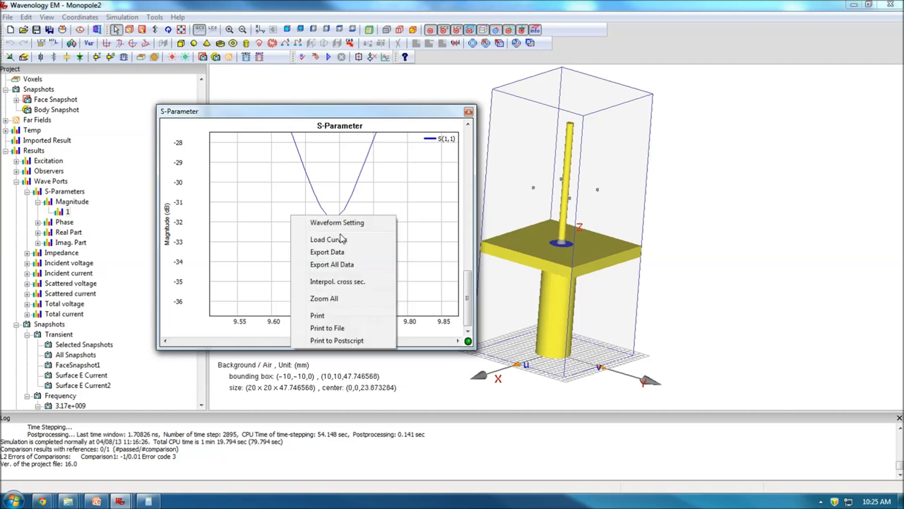
left_click(344, 297)
left_click_drag(401, 209, 459, 304)
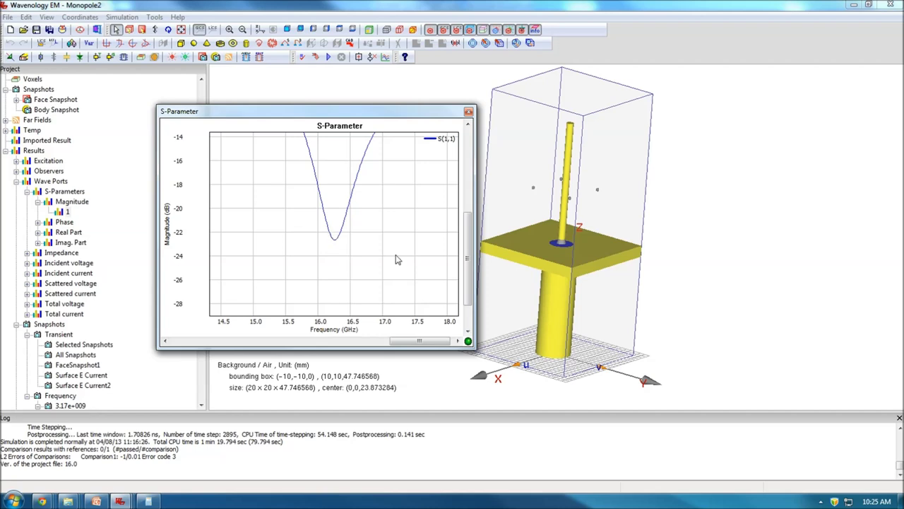
right_click(348, 241)
left_click(395, 332)
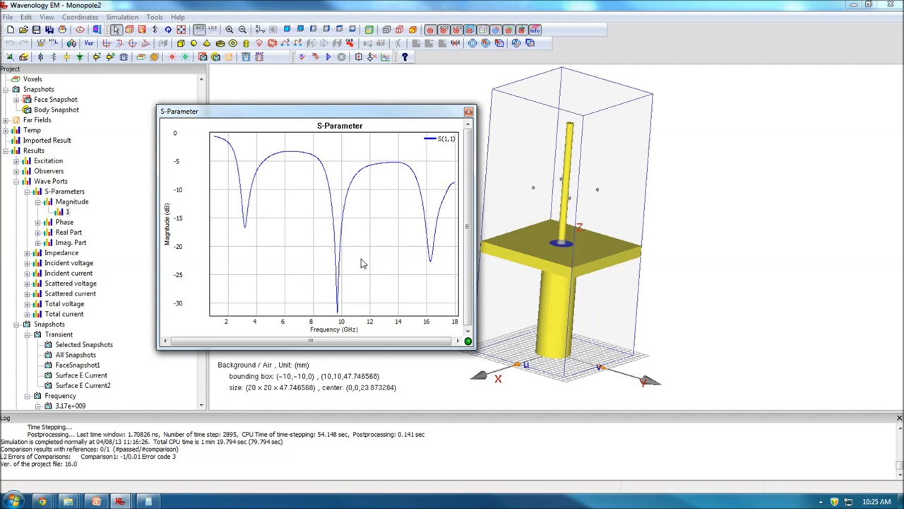
- Switch to Calculator and divide 3e8 by 0.088 to estimate the monopole's theoretical resonant frequency
left_click_drag(392, 114, 344, 80)
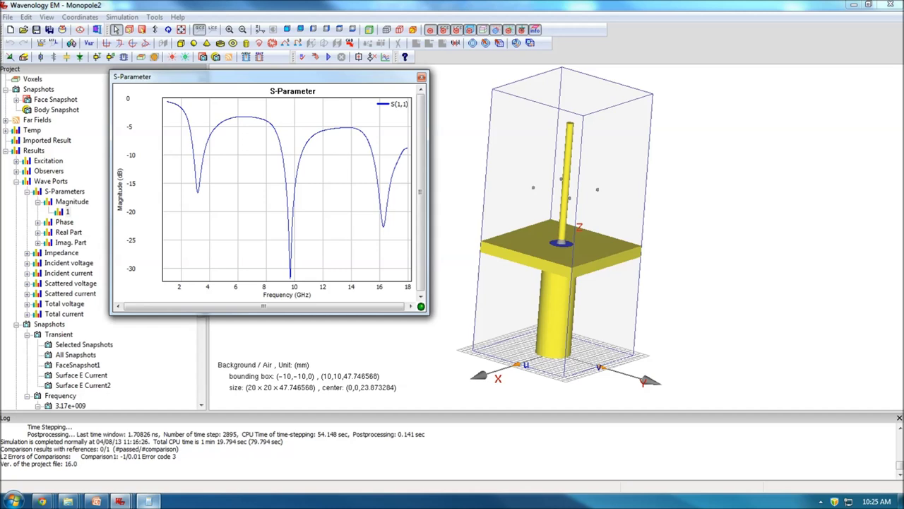
left_click(148, 501)
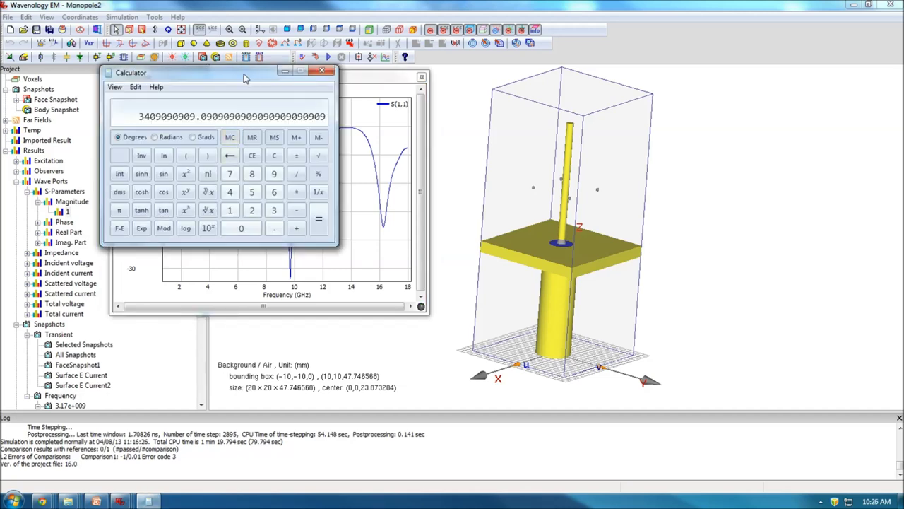
type("3x")
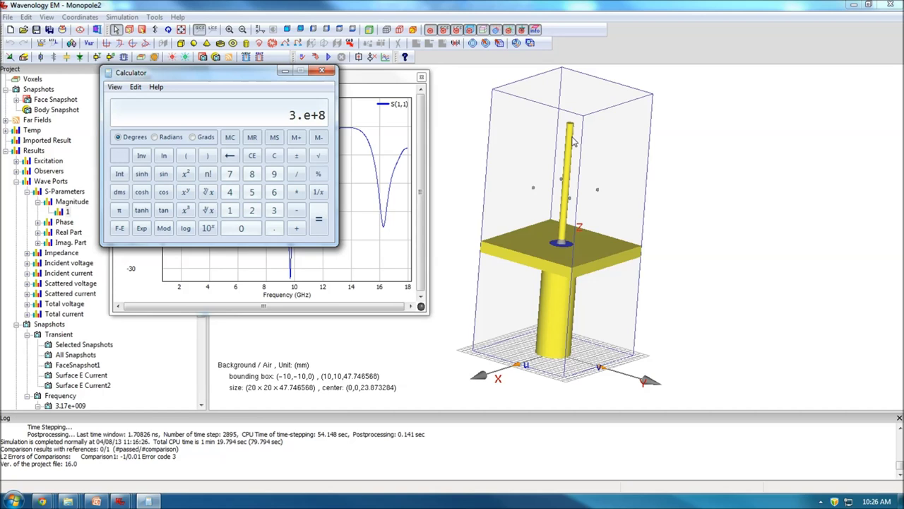
key("slash")
type("0.088")
key("Return")
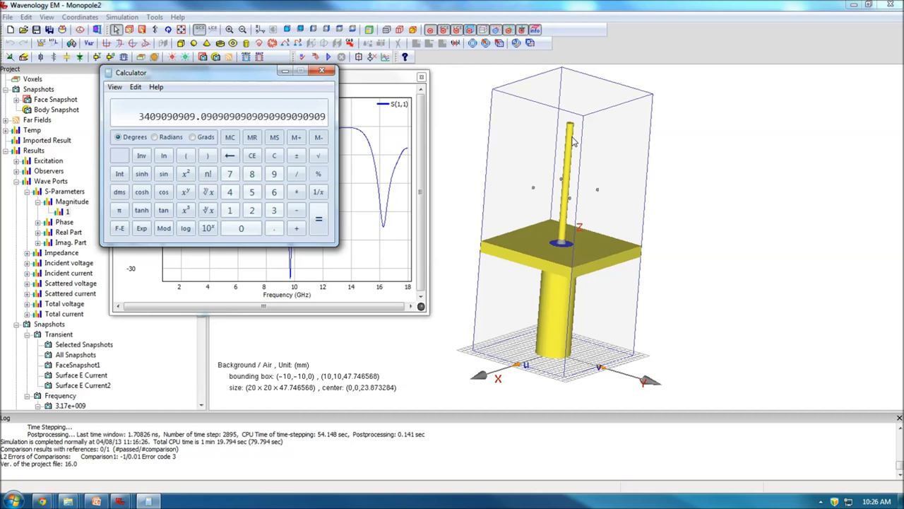
- Compare the calculated frequency with the resonance dips in the S(1,1) plot and put the calculator away
left_click_drag(232, 75, 669, 124)
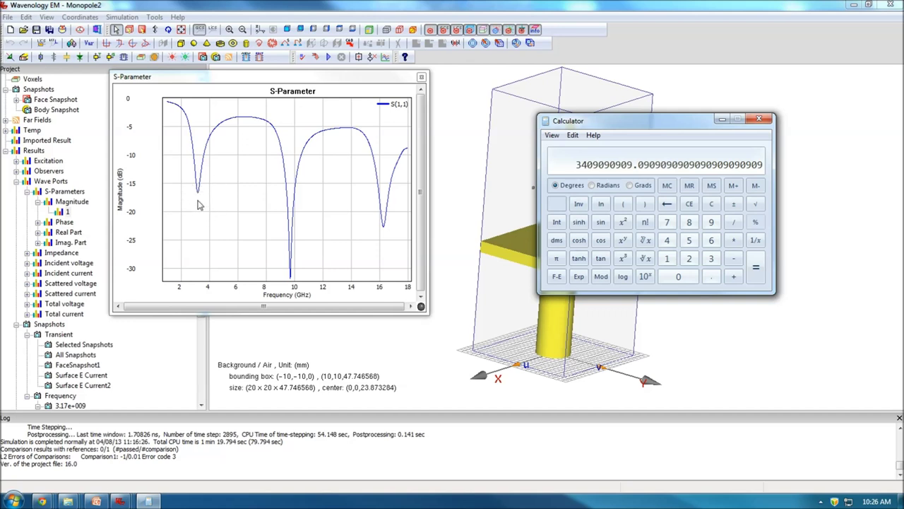
left_click_drag(652, 125, 755, 55)
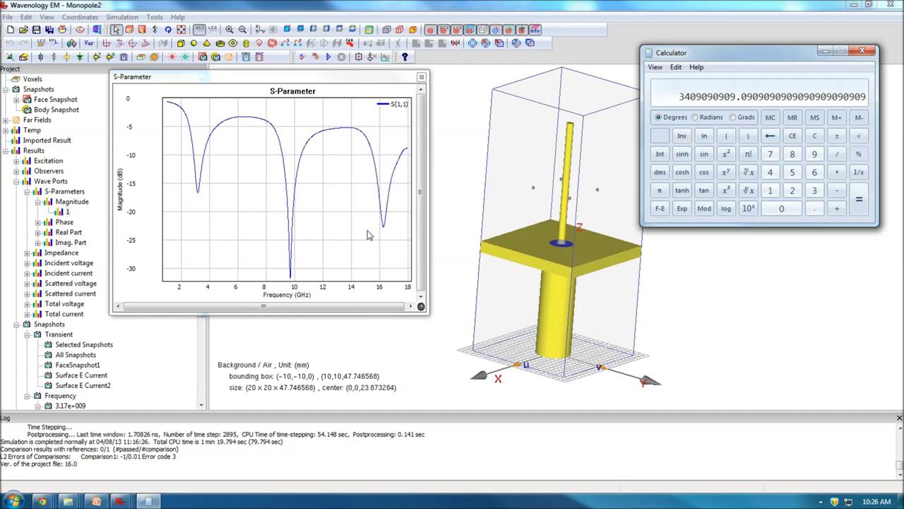
left_click_drag(756, 58, 222, 99)
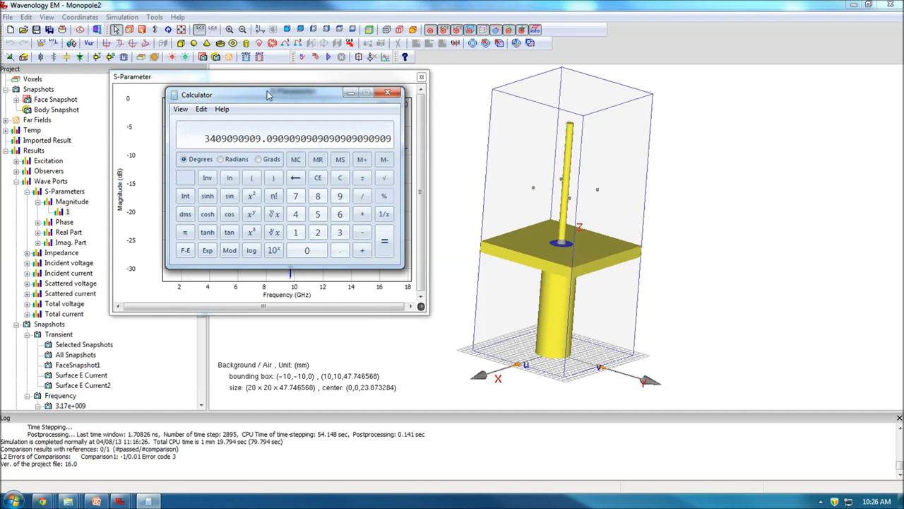
mouse_move(267, 95)
left_mouse_down()
mouse_move(549, 94)
mouse_move(280, 96)
left_mouse_up()
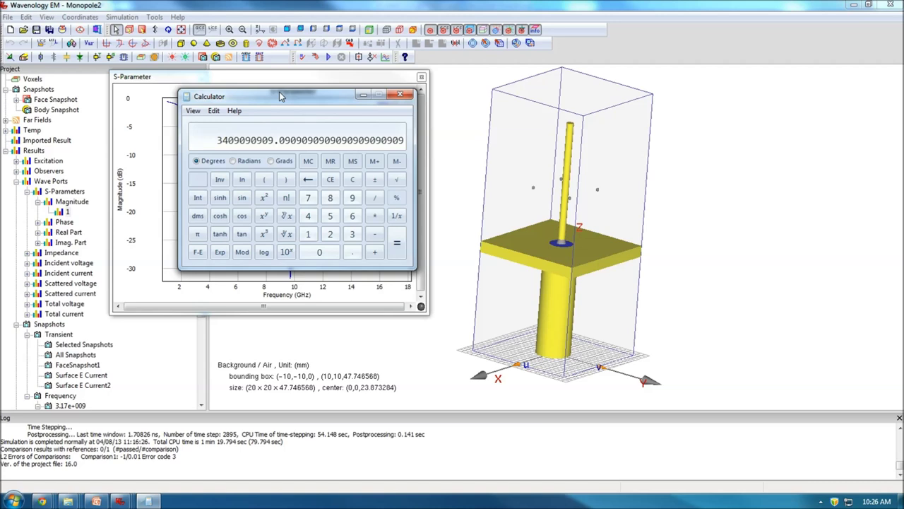
left_click_drag(279, 91, 502, 92)
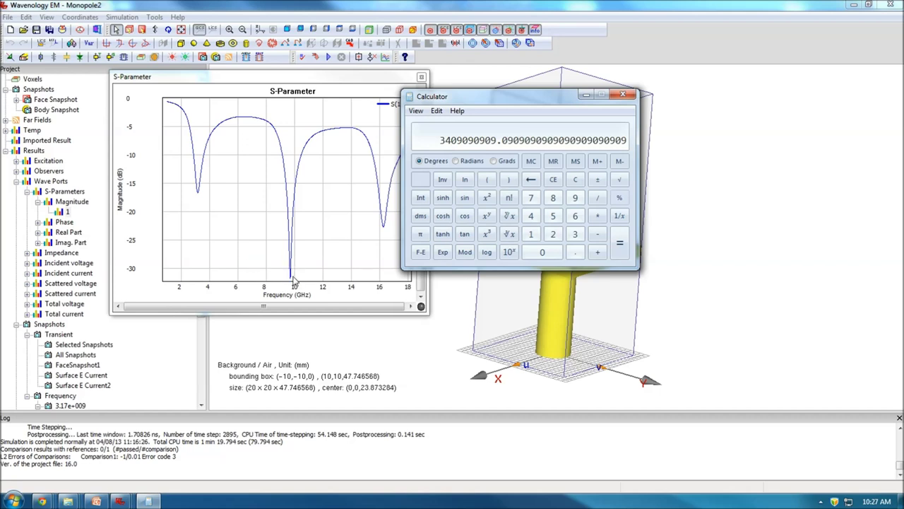
left_click_drag(488, 101, 701, 101)
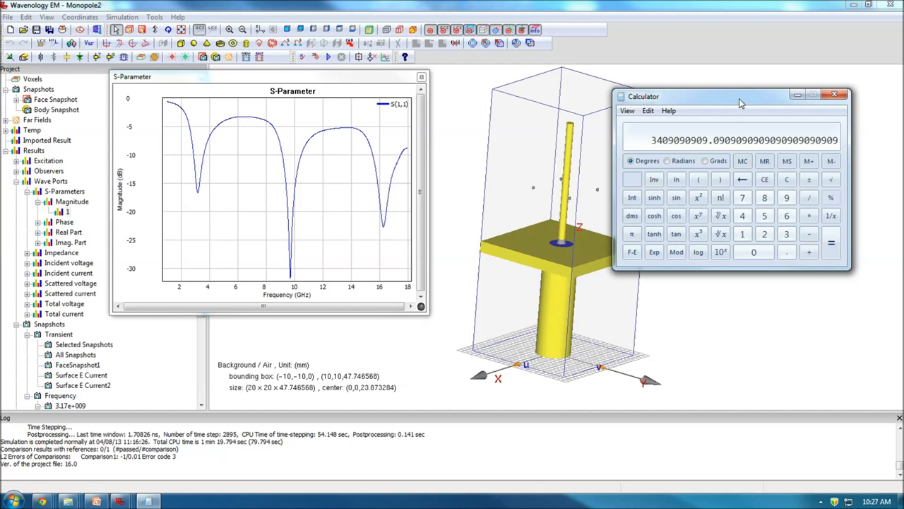
left_click_drag(740, 102, 300, 100)
key("super+Down")
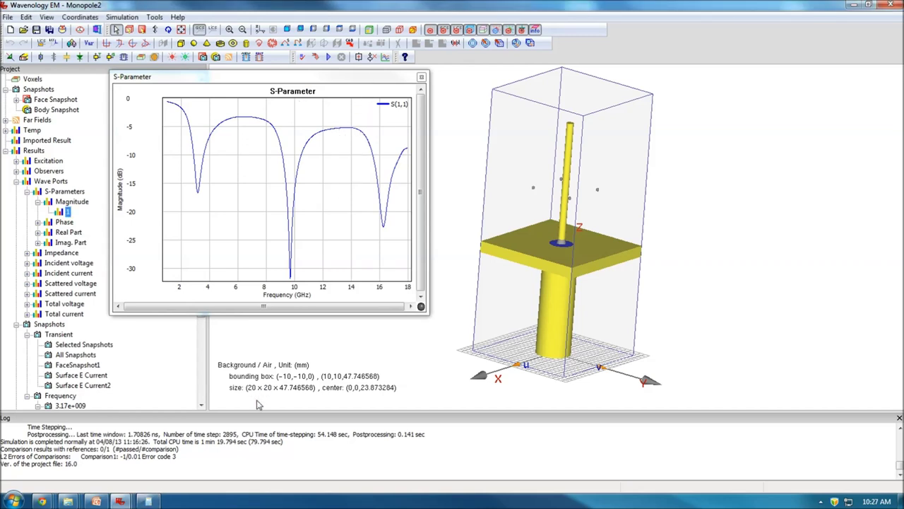
- Close the S-Parameter plot and display all field snapshots at 3.17e+009, viewing the monopole's cut plane at an angle
left_click(421, 80)
left_click(421, 79)
left_click_drag(204, 309, 201, 389)
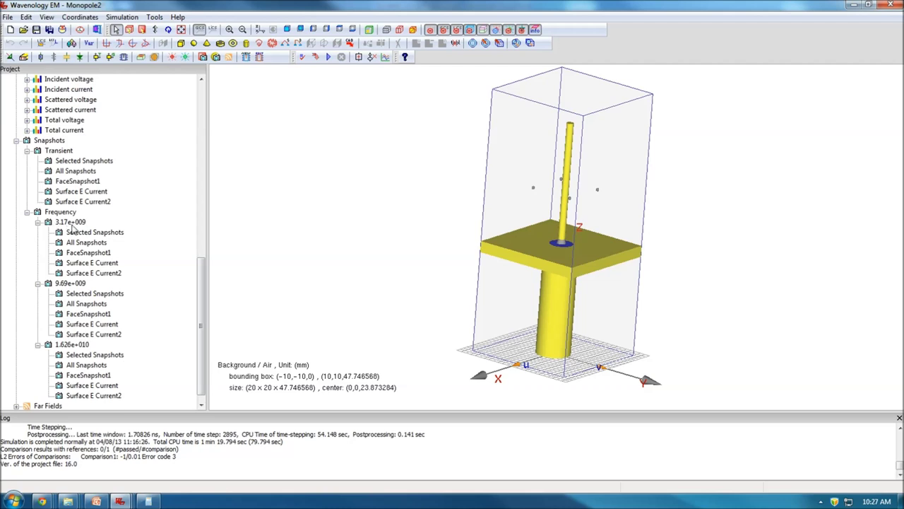
left_click(88, 243)
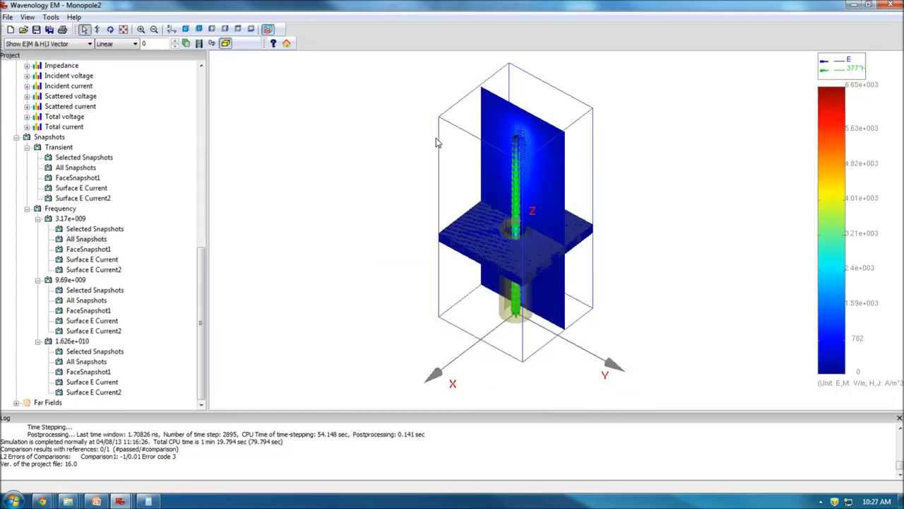
left_click_drag(436, 143, 529, 260)
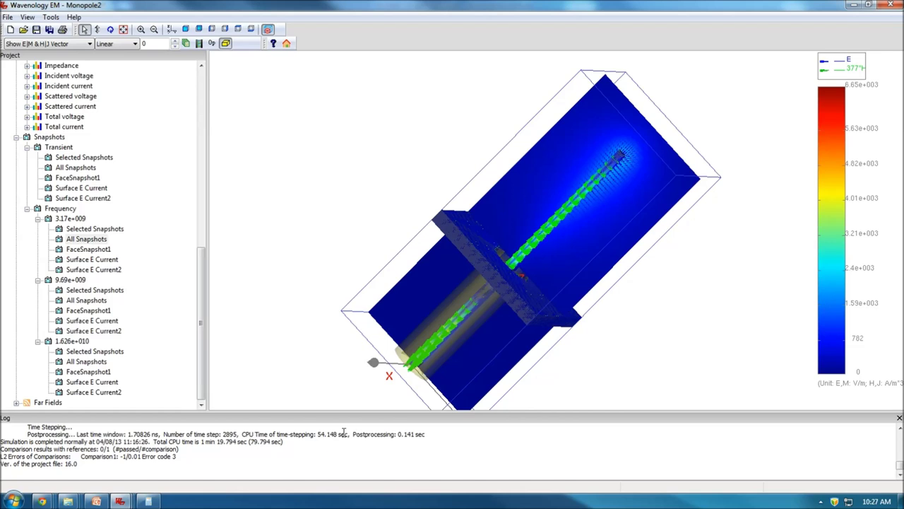
- Switch to the DA2 dipole project and examine all its field snapshots at 6.86e+008 along the full dipole length
mouse_move(120, 500)
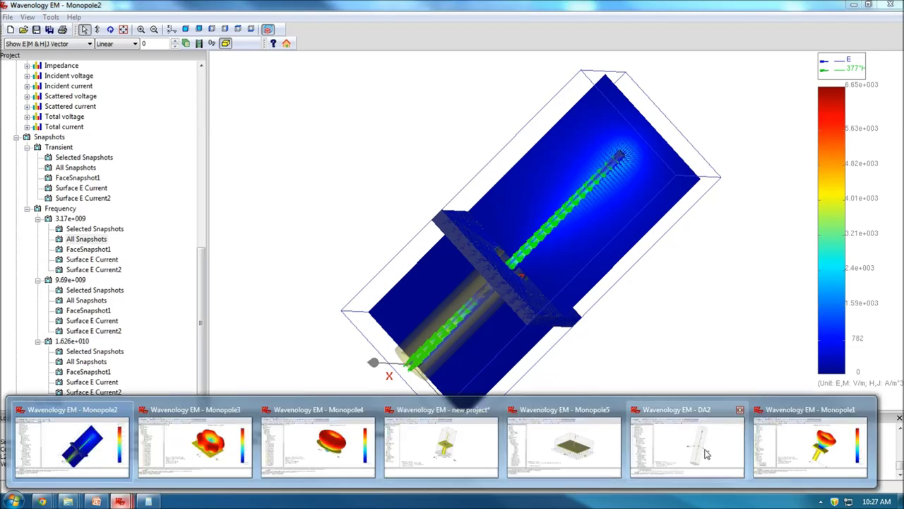
left_click(705, 453)
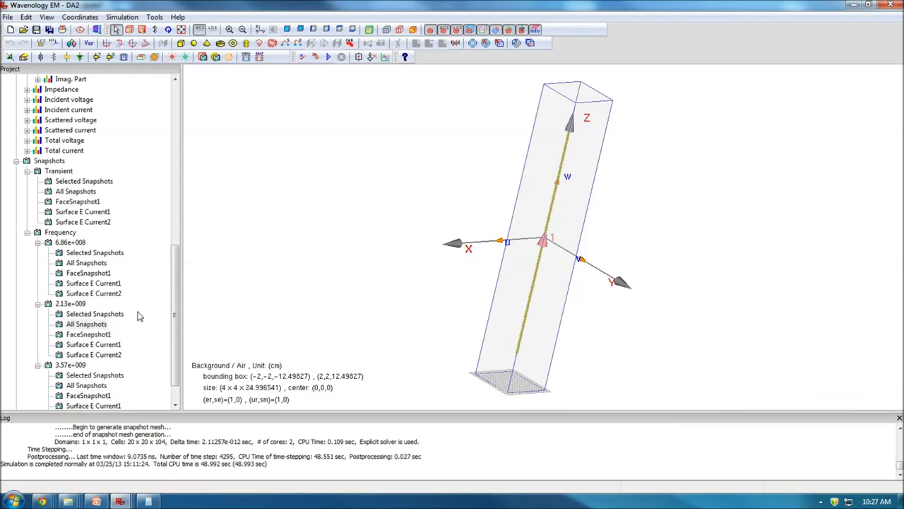
double_click(81, 263)
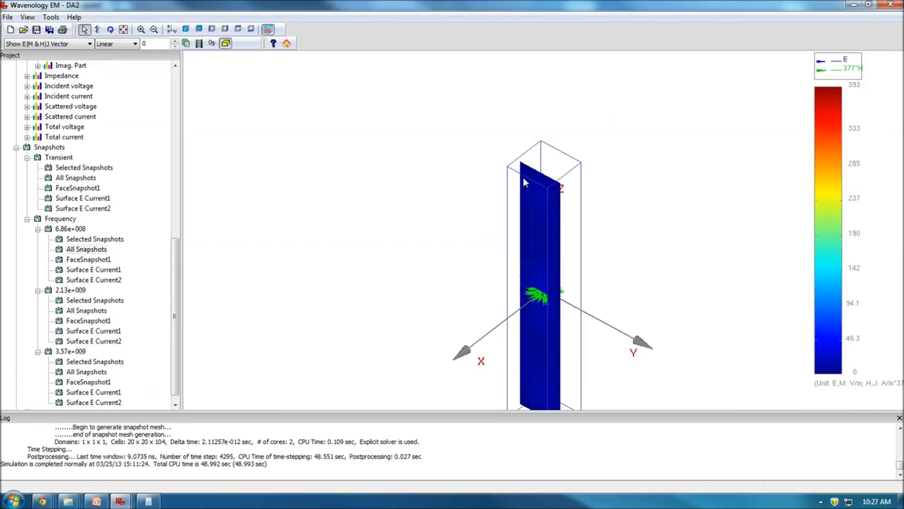
left_click_drag(524, 181, 733, 172)
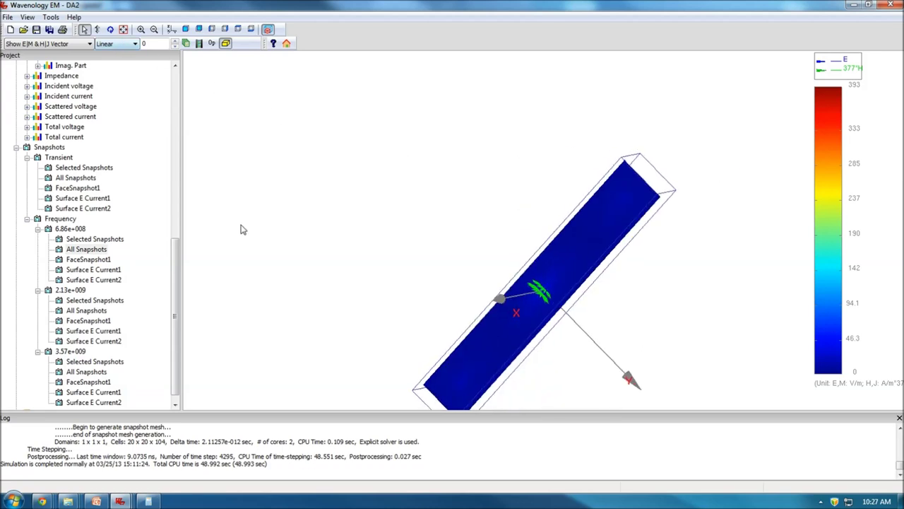
middle_click_drag(371, 294, 291, 232)
left_click_drag(428, 192, 473, 276)
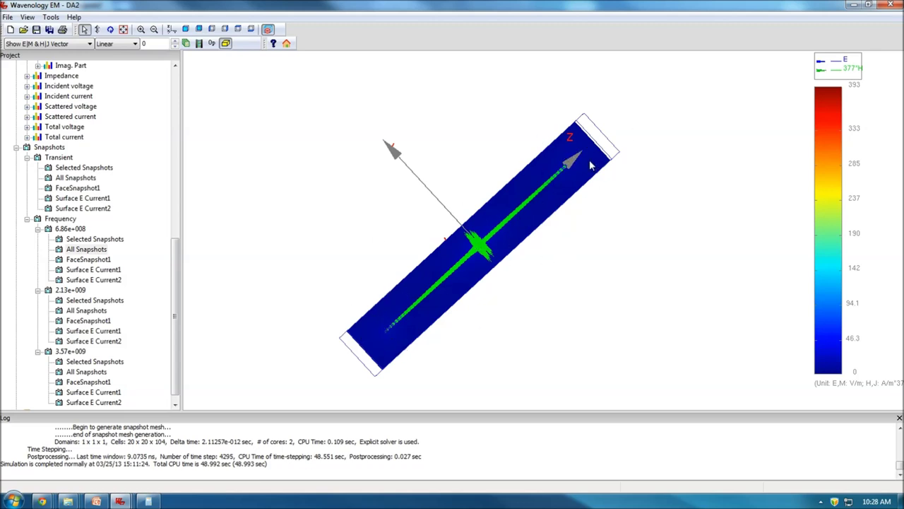
- Return to the Monopole2 project and examine its 3.17e+009 field distribution above and below the ground plate for comparison with the dipole
left_click(120, 501)
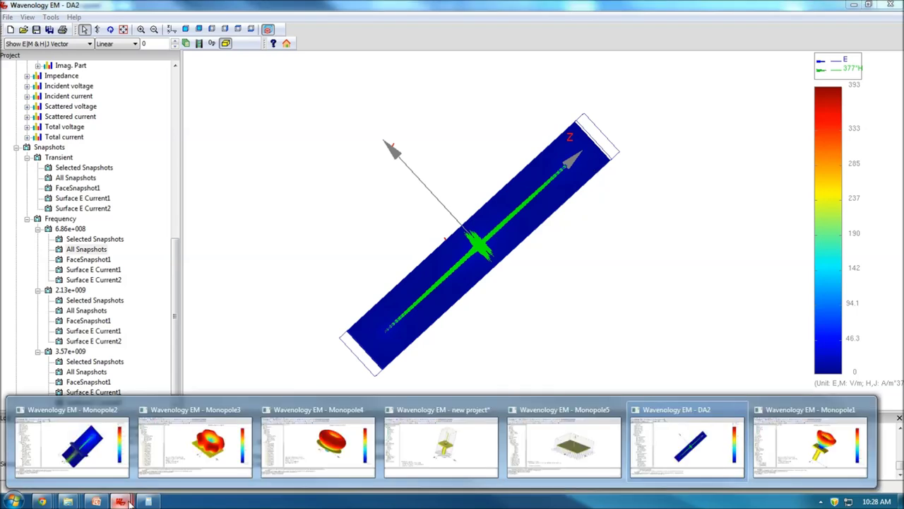
left_click(85, 449)
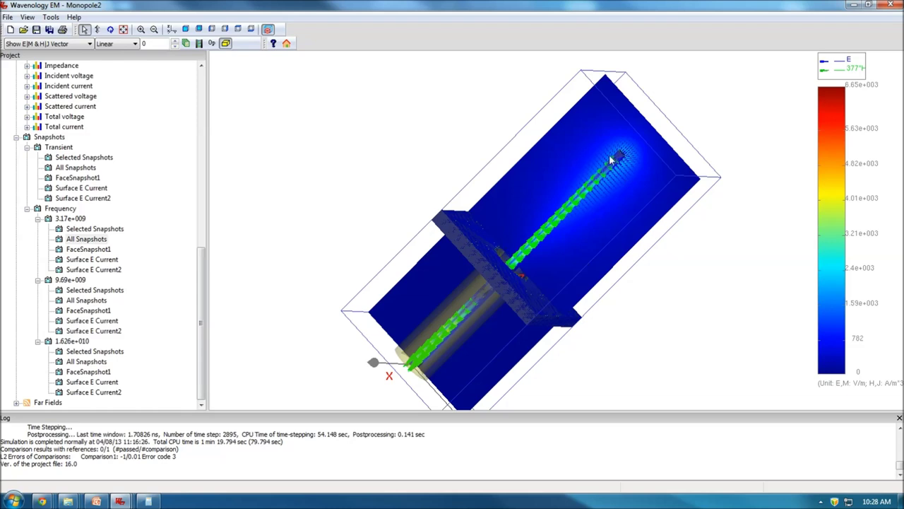
left_click_drag(556, 221, 680, 224)
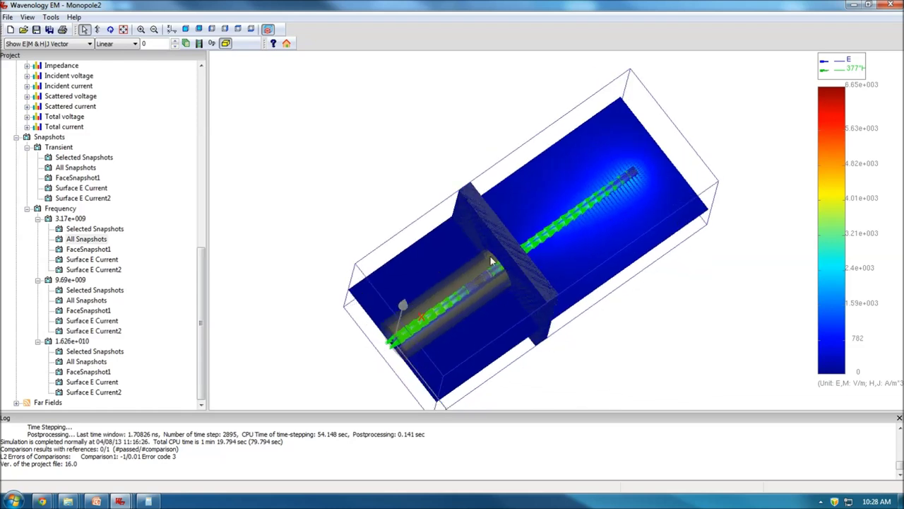
- Display all field snapshots at 9.69e+009 in Monopole2 and examine the cut plane along the monopole and coaxial feed
left_click_drag(490, 259, 454, 290)
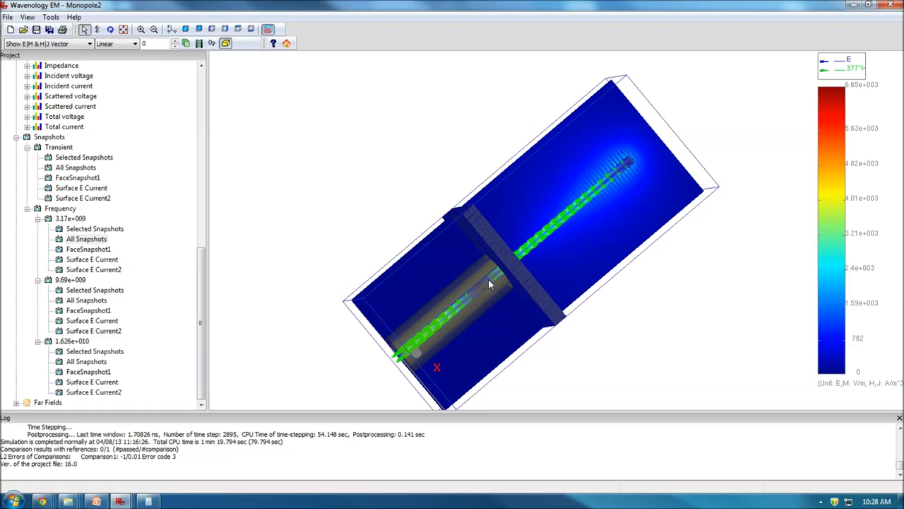
left_click_drag(638, 225, 492, 286)
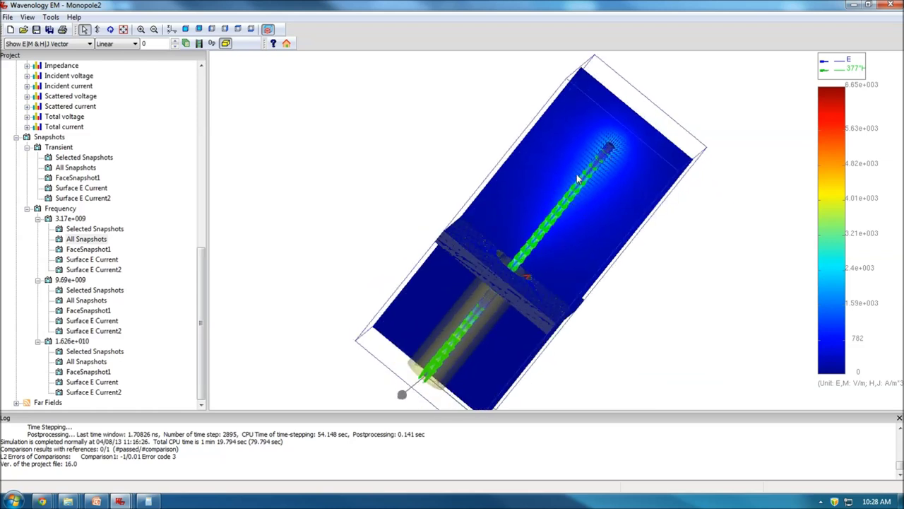
left_click(86, 300)
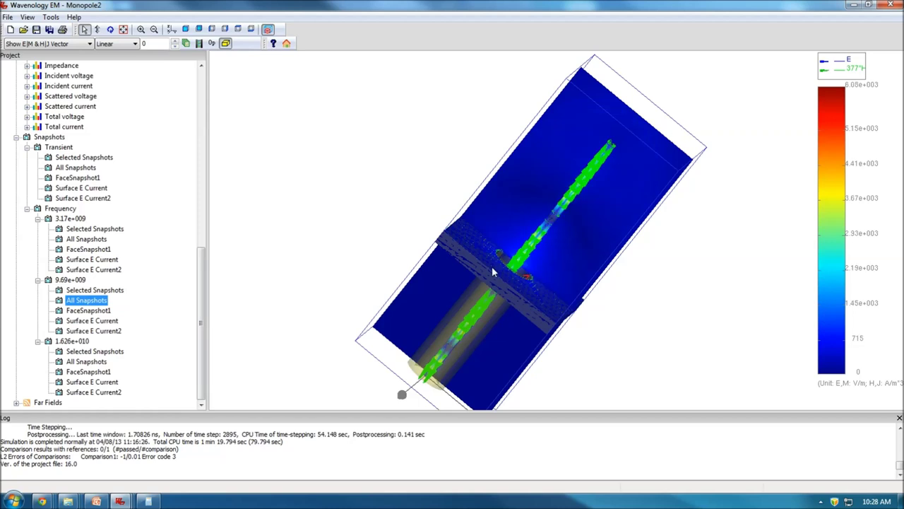
left_click_drag(680, 233, 696, 226)
left_click_drag(519, 309, 507, 315)
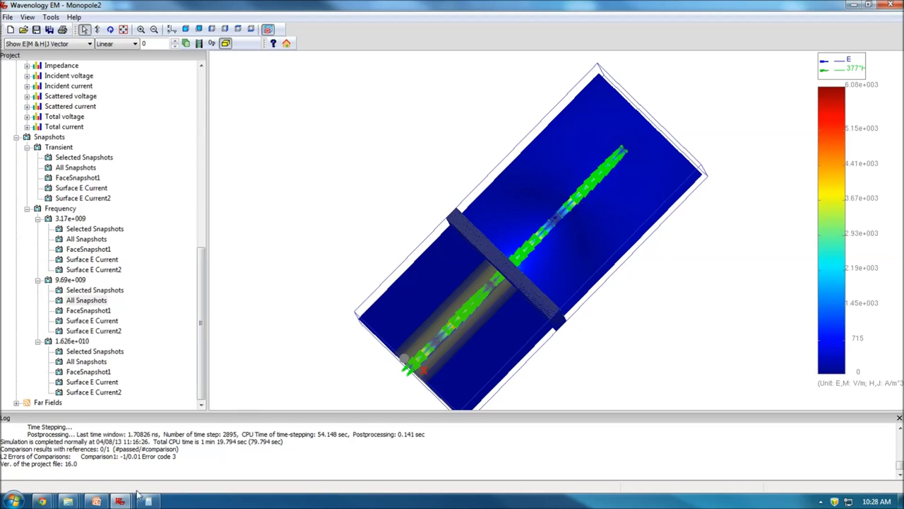
- Switch to the DA2 dipole project and display all its field snapshots at 2.13e+009 for comparison
mouse_move(121, 500)
left_click(630, 404)
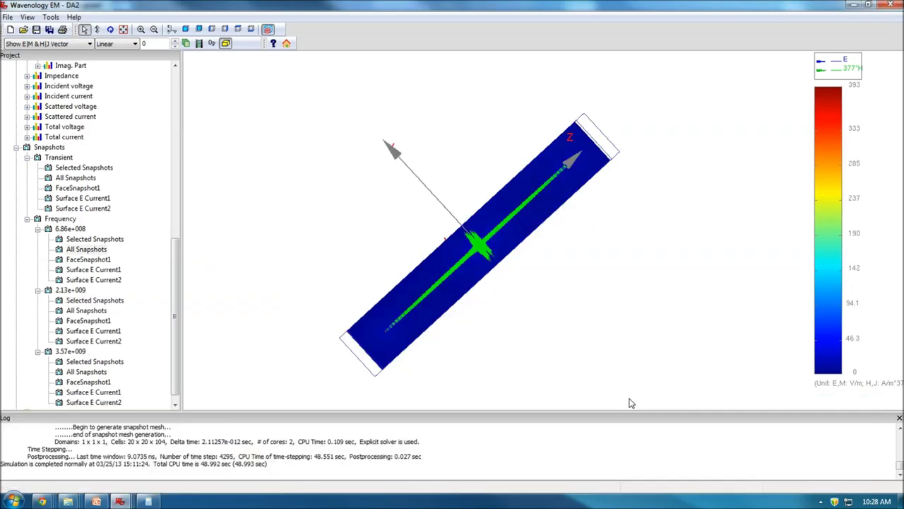
left_click(71, 291)
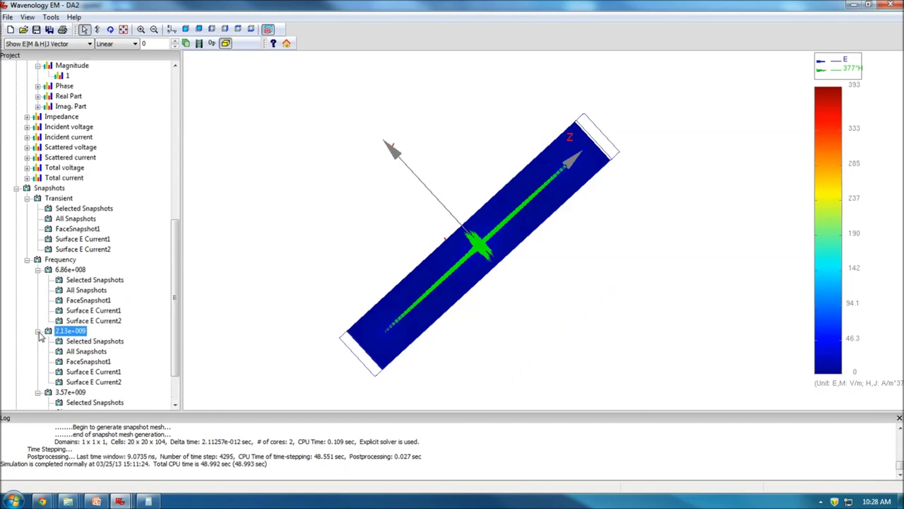
left_click(86, 352)
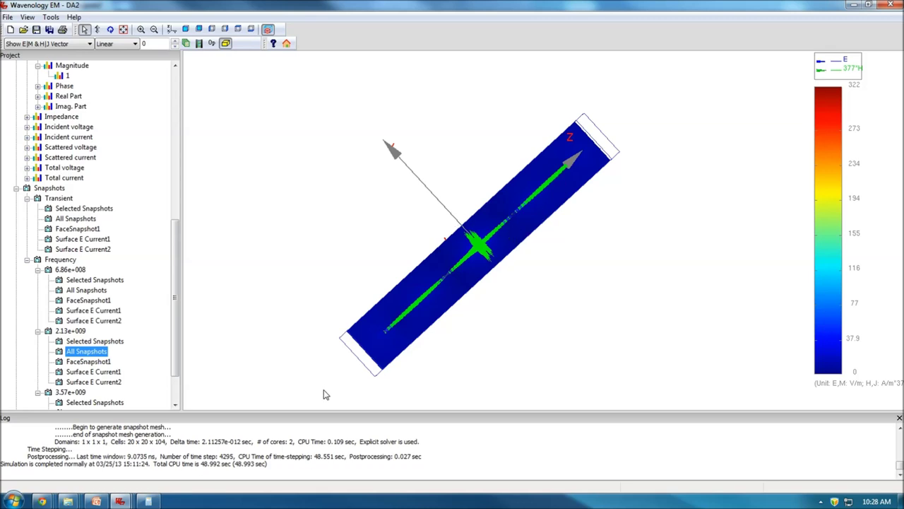
- Return to the Monopole2 project and display all its field snapshots at 1.626e+010
left_click(122, 500)
left_click(85, 445)
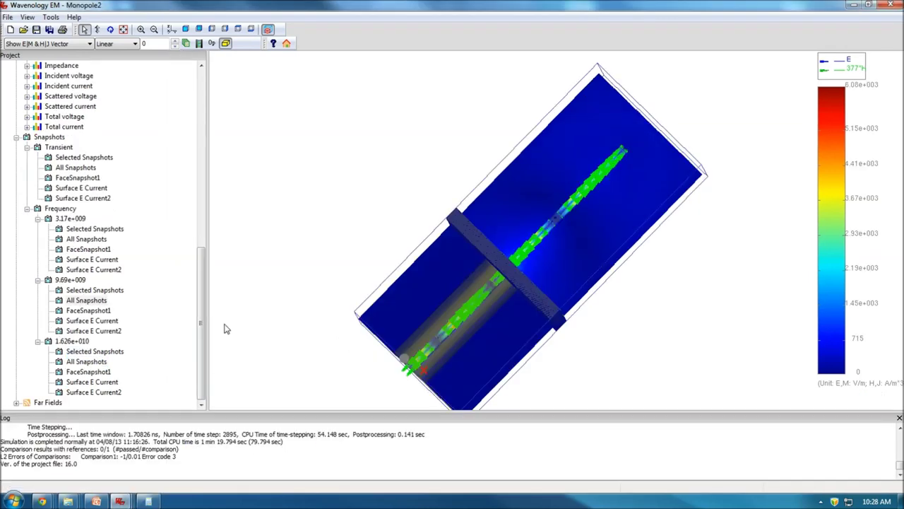
left_click(91, 363)
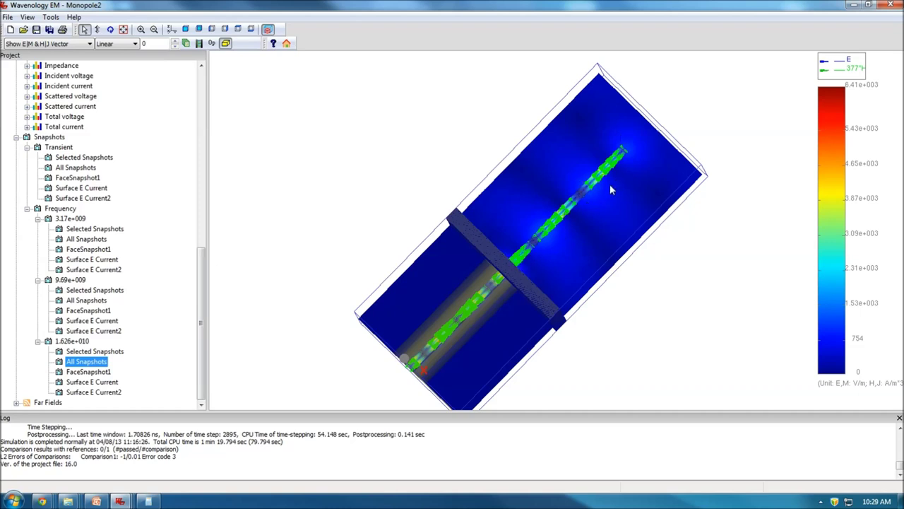
- Display all field snapshots at 3.57e+009 in the DA2 dipole project and compare them with Monopole2's 1.626e+010 field
left_click(120, 500)
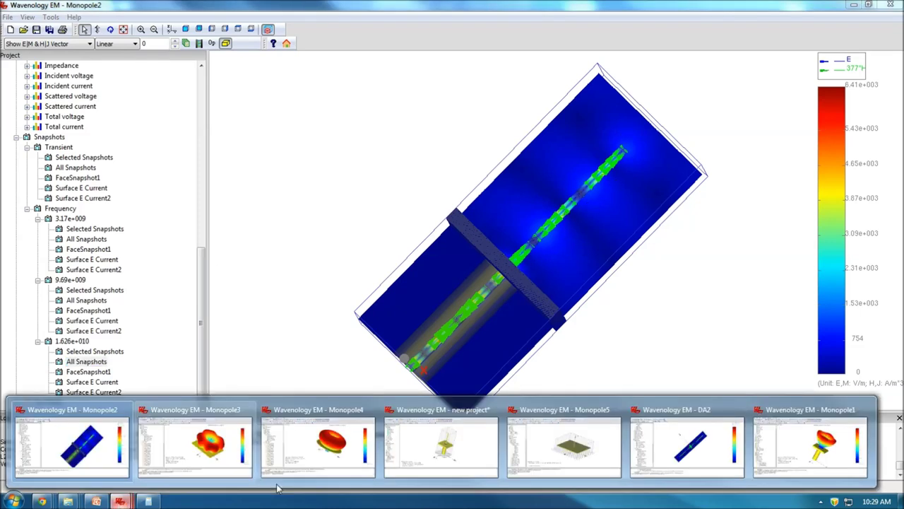
left_click(667, 452)
double_click(75, 393)
left_click(86, 361)
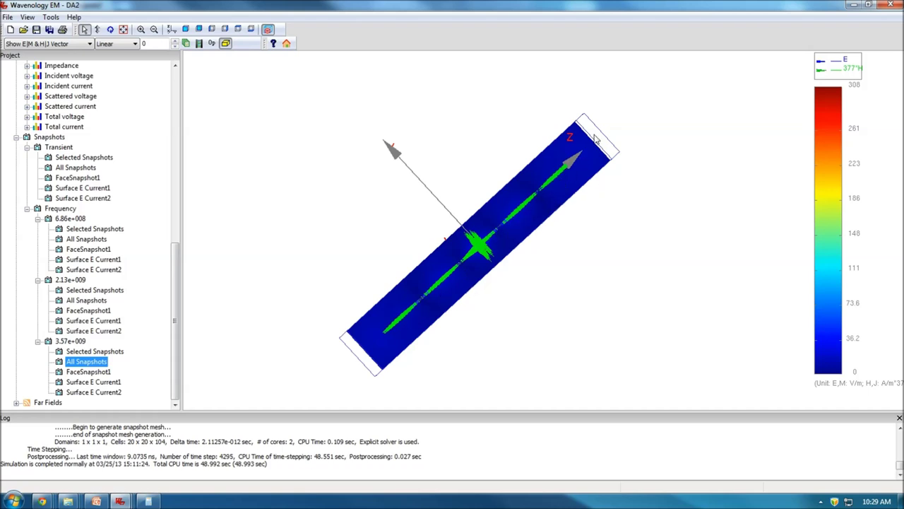
left_click(120, 501)
left_click(73, 446)
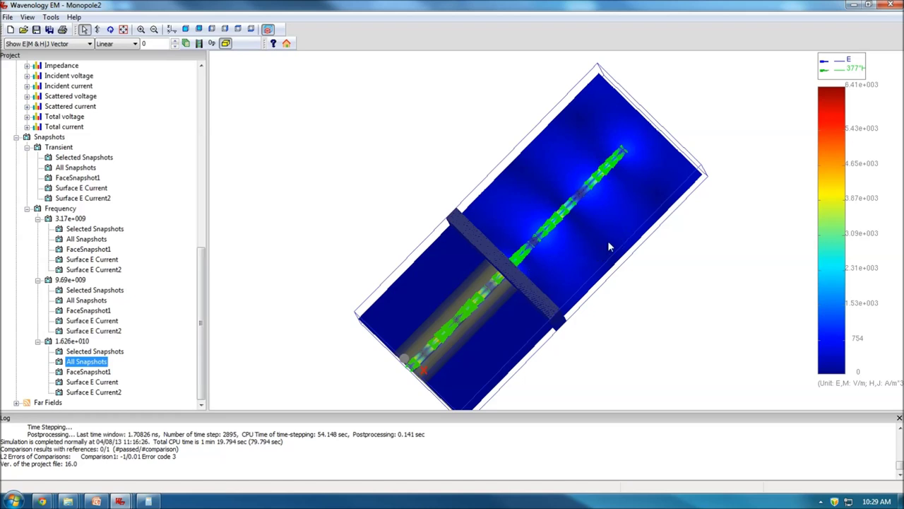
left_click(121, 501)
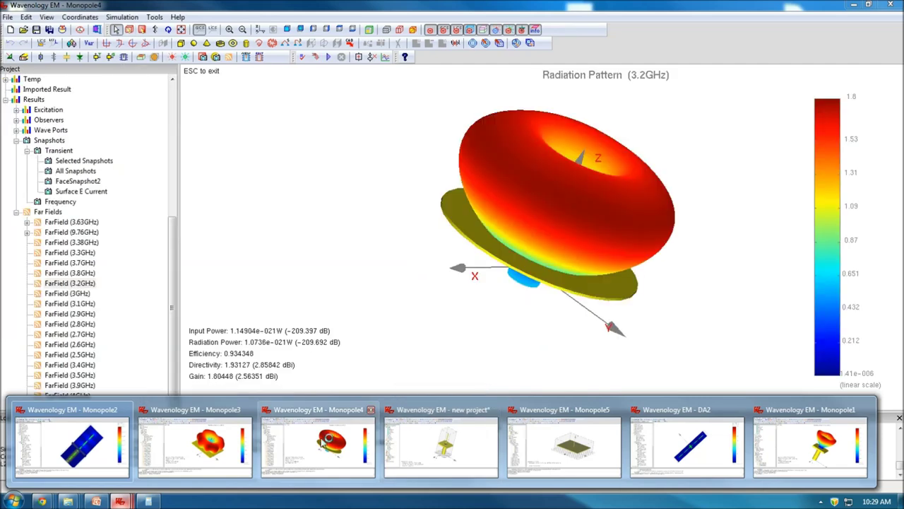
left_click(423, 432)
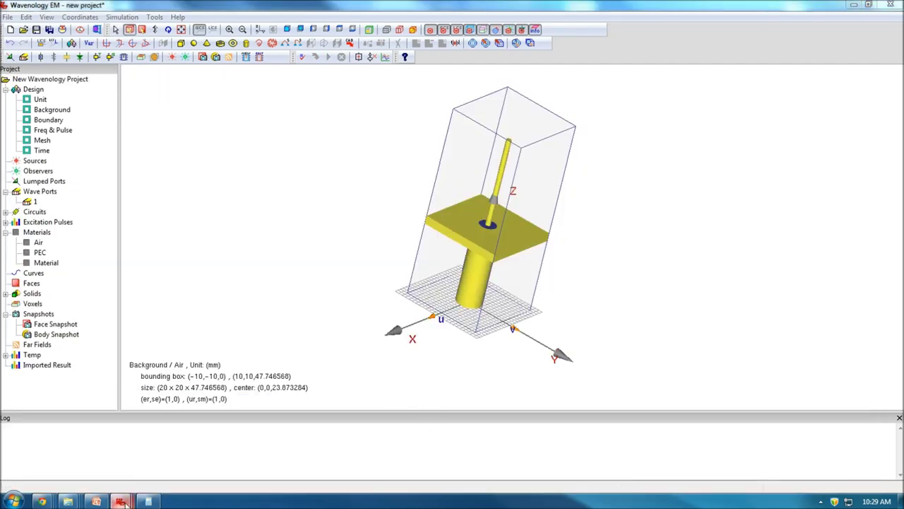
mouse_move(121, 501)
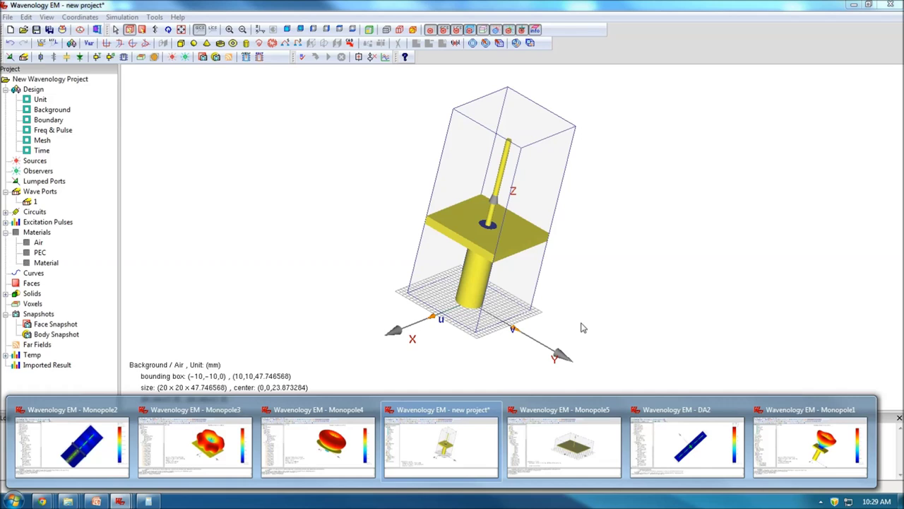
left_click(90, 456)
- Switch to the unsaved new project and set its Xmin and Xmax boundaries to Open with gap
left_click(120, 501)
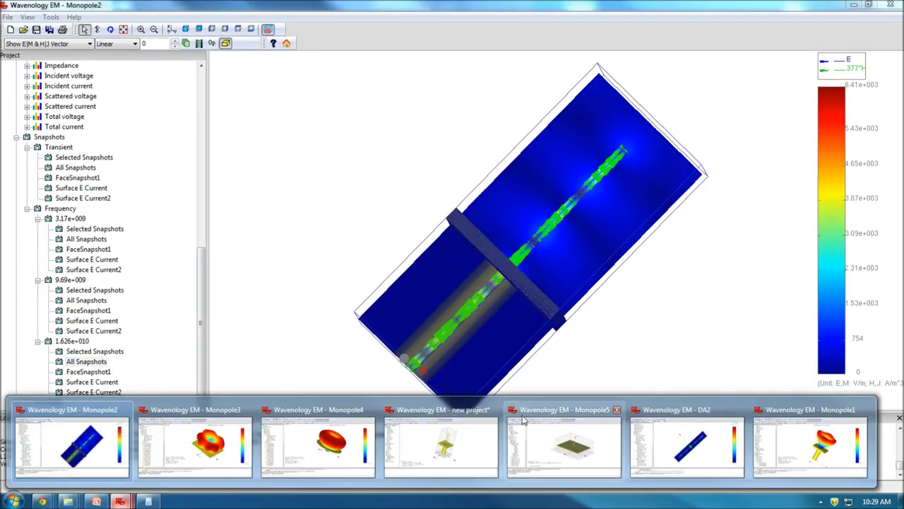
left_click(472, 434)
left_click(56, 123)
double_click(55, 123)
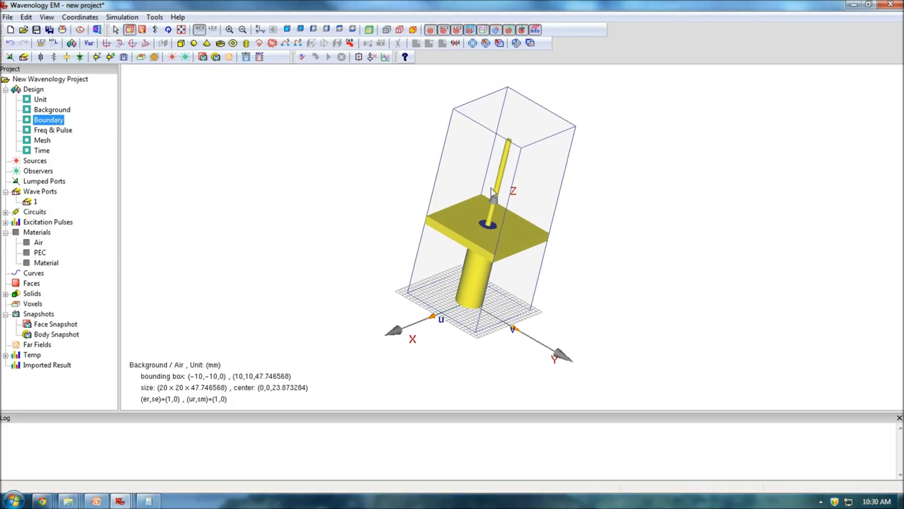
left_click(445, 182)
left_click(385, 192)
left_click(445, 197)
left_click(412, 209)
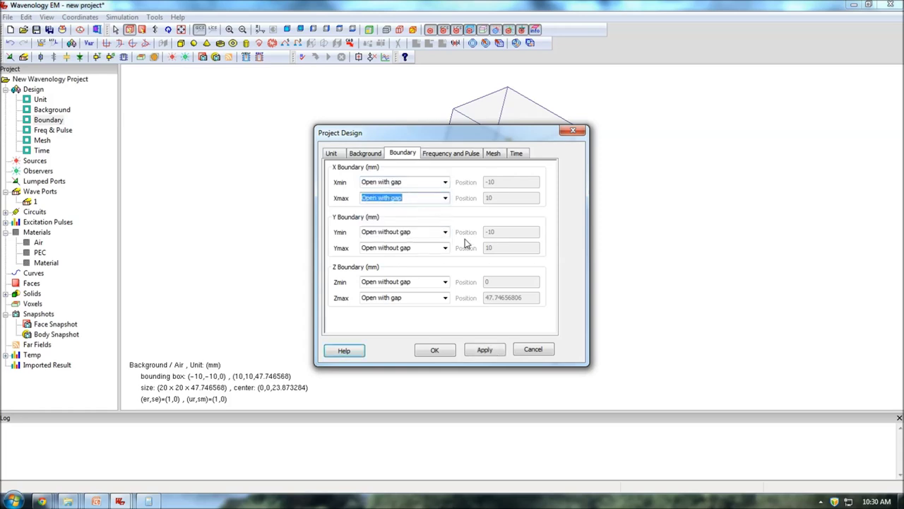
- Set the Ymin and Ymax boundaries to Open with gap, apply the settings, and inspect the domain around the ground plate
left_click(445, 232)
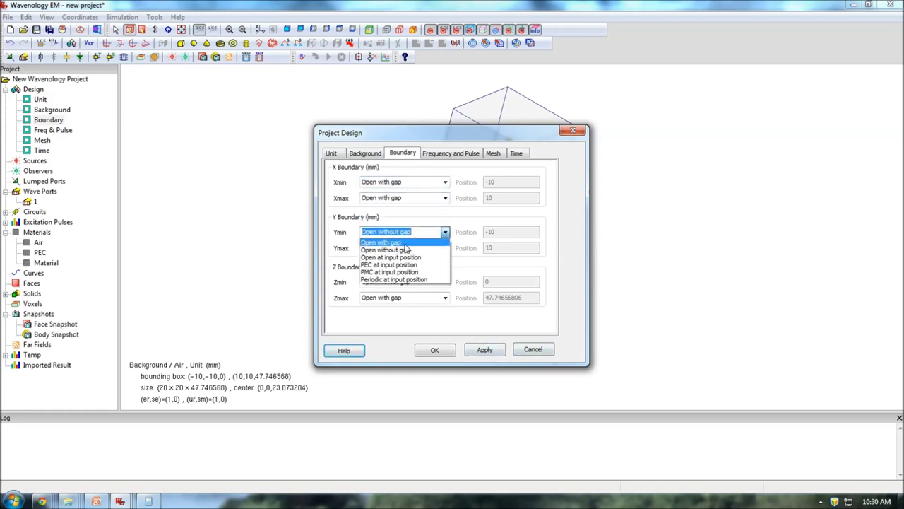
left_click(410, 241)
left_click(445, 247)
left_click(412, 256)
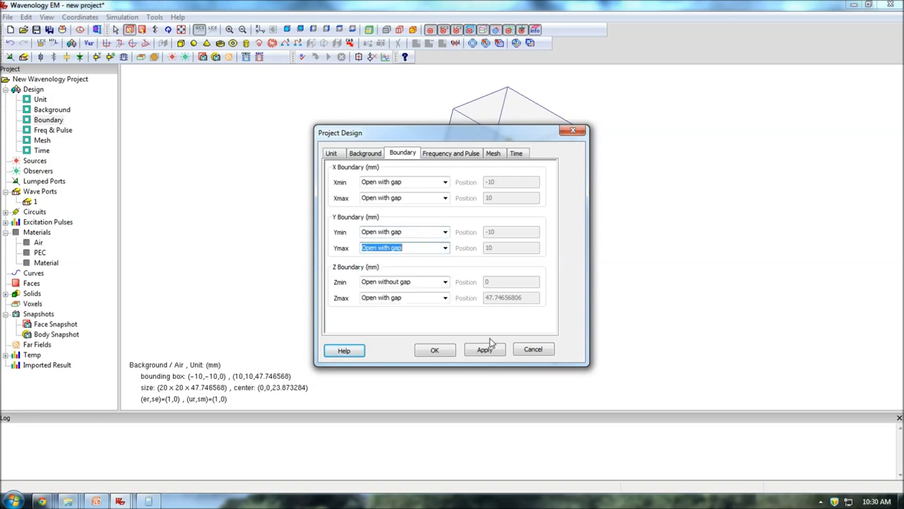
left_click(485, 349)
left_click(427, 349)
left_click_drag(567, 170, 499, 248)
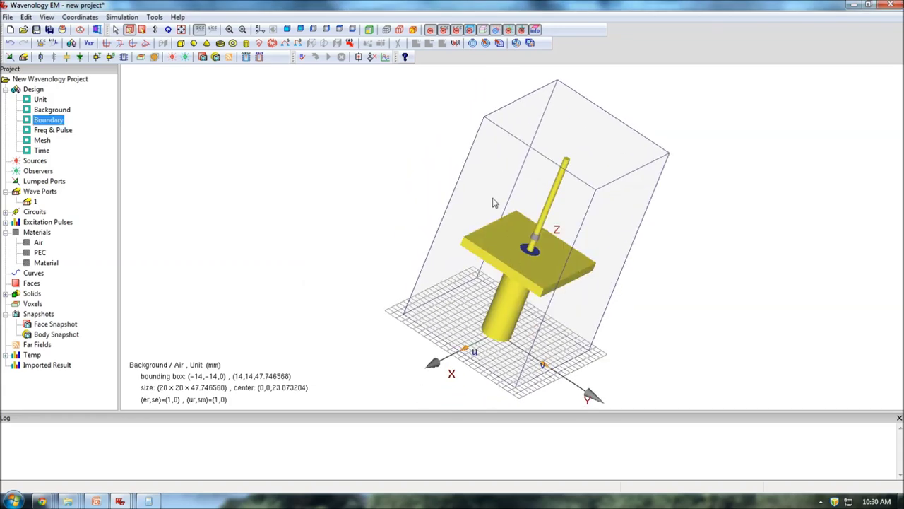
left_click_drag(493, 192, 508, 247)
left_click_drag(523, 288, 568, 258)
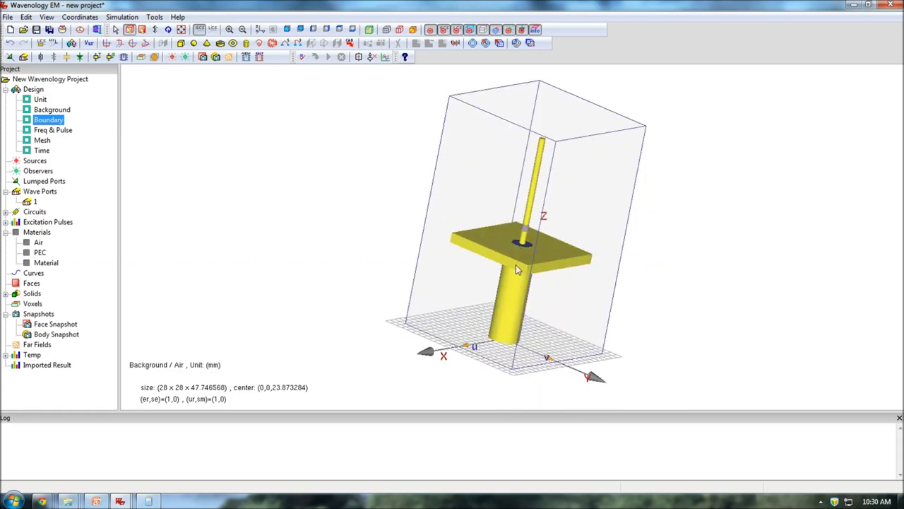
- Switch to the Monopole1 project and plot the wave port's S-parameter magnitude for port 1
left_click(129, 498)
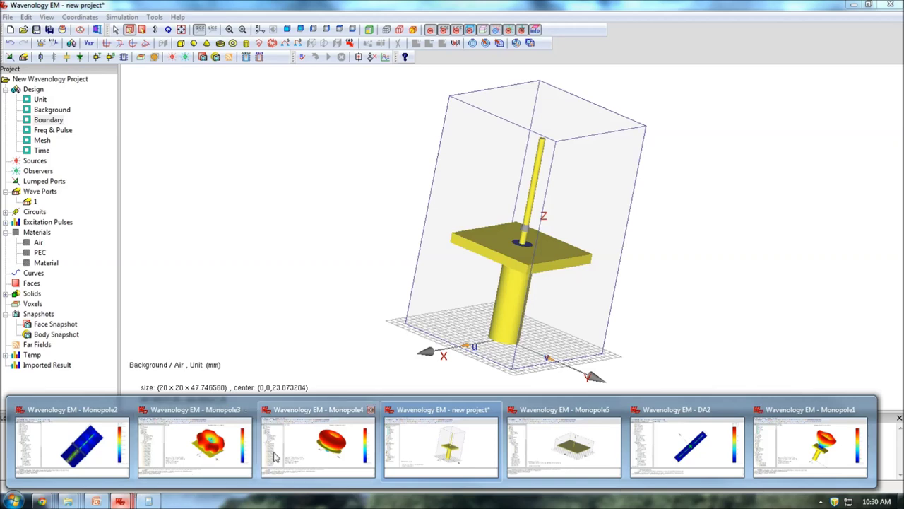
mouse_move(349, 461)
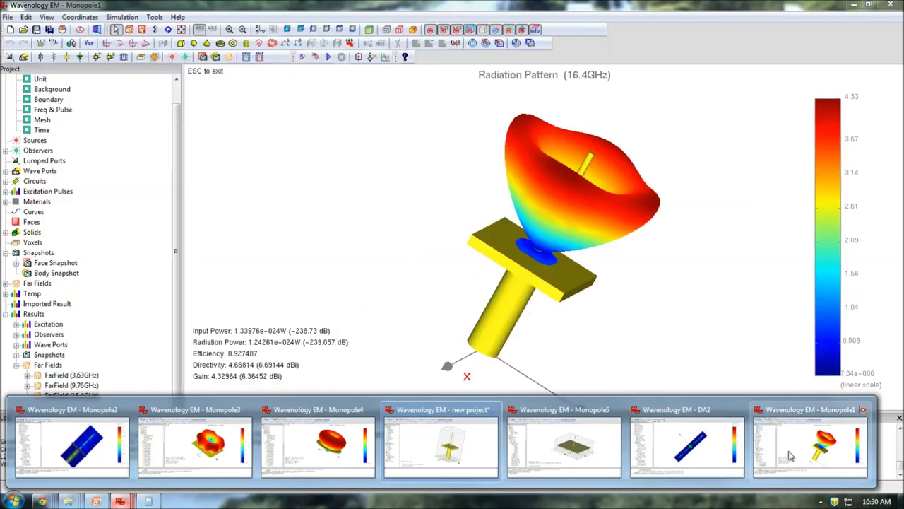
left_click(810, 445)
scroll(560, 275, "down", 1)
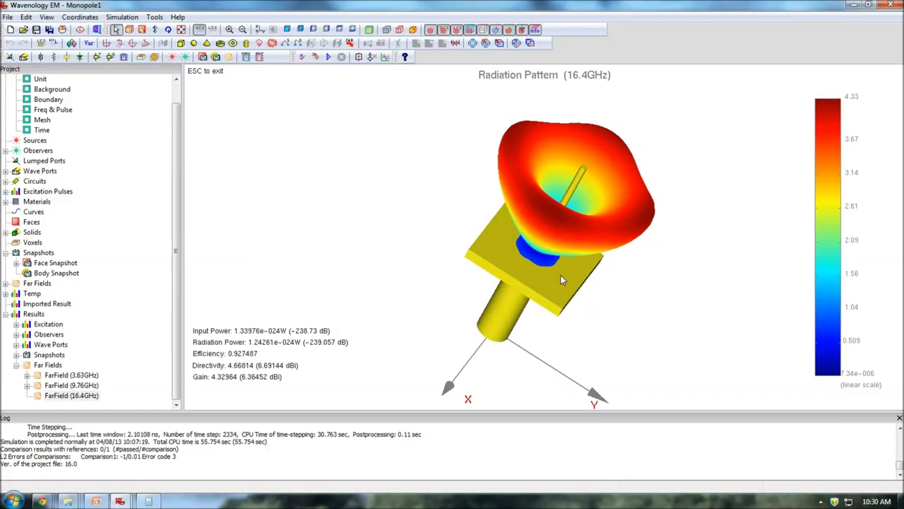
scroll(676, 309, "down", 2)
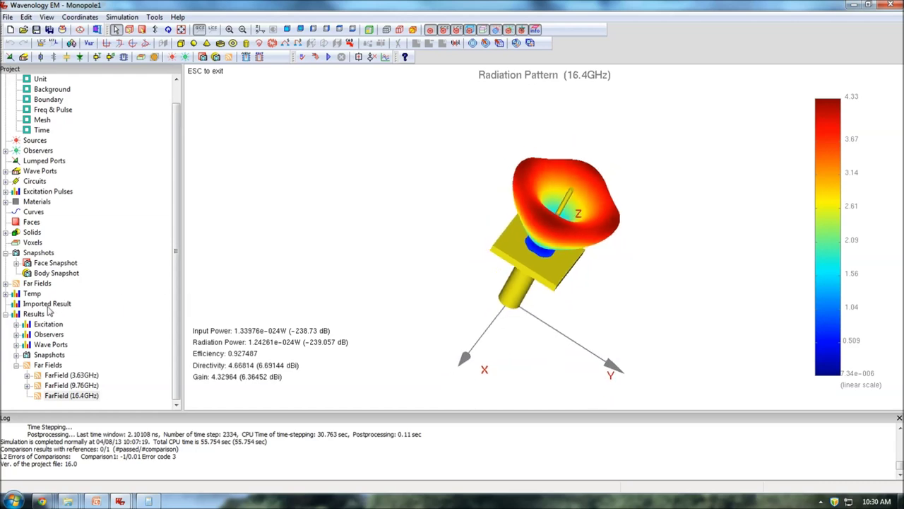
left_click(17, 324)
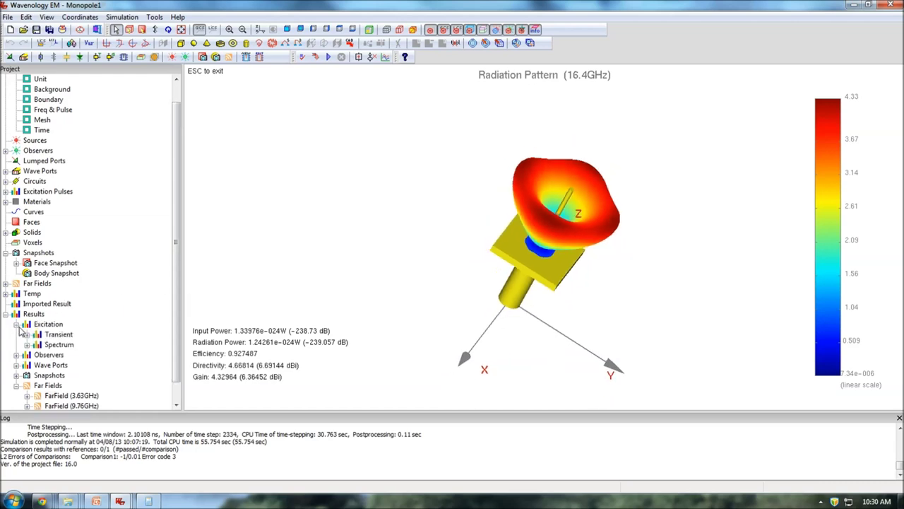
left_click(16, 365)
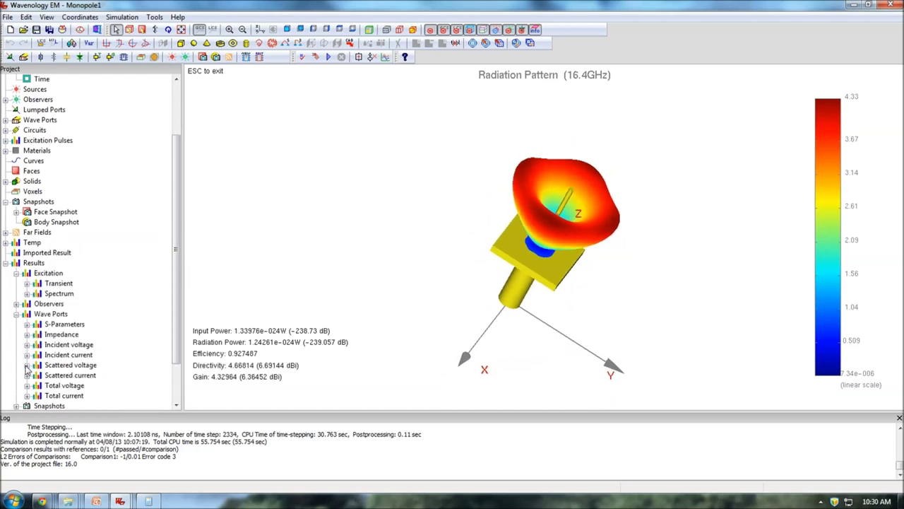
left_click(26, 324)
left_click(37, 334)
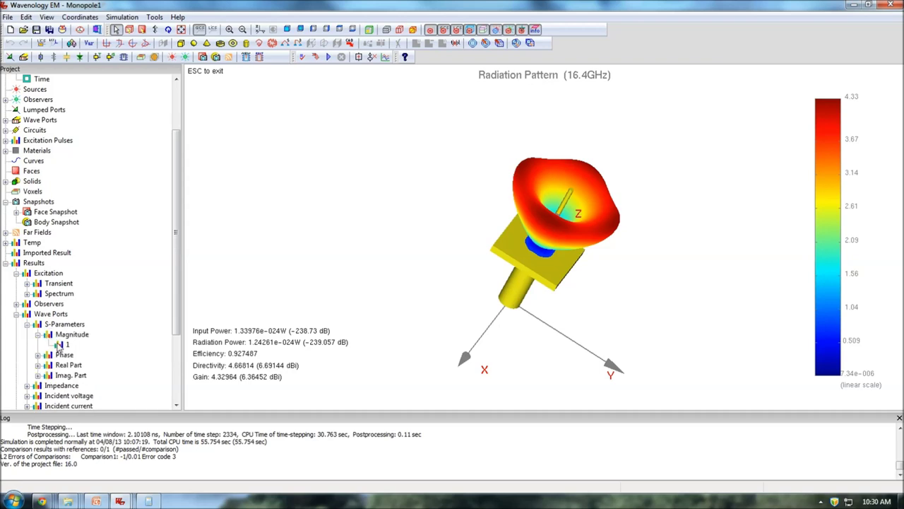
double_click(62, 344)
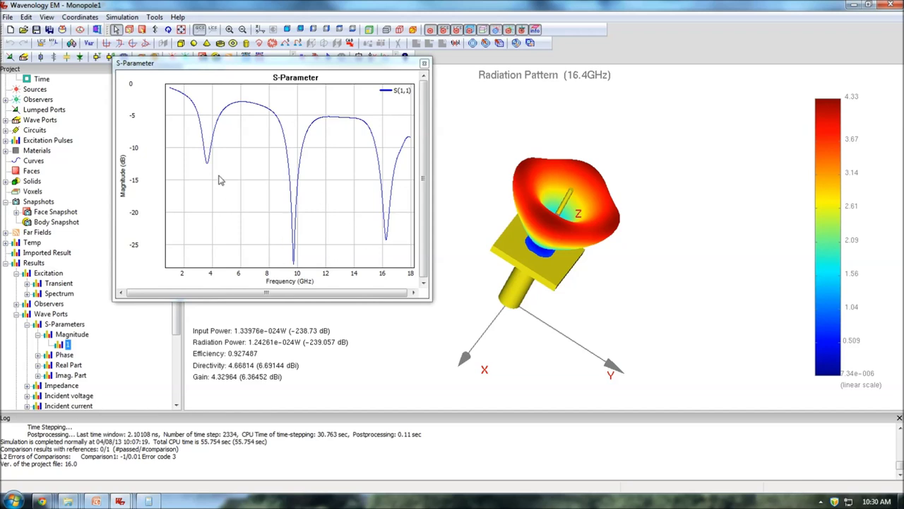
- Examine the first S(1,1) resonance dip up close between about 3.1 and 3.9 GHz and close the plot
left_click_drag(203, 151, 233, 199)
left_click_drag(207, 120, 294, 233)
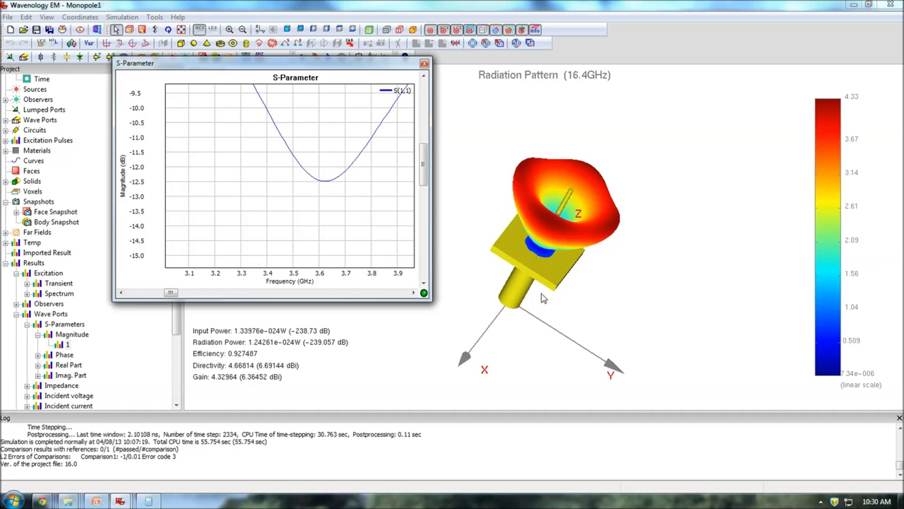
left_click_drag(534, 259, 619, 159)
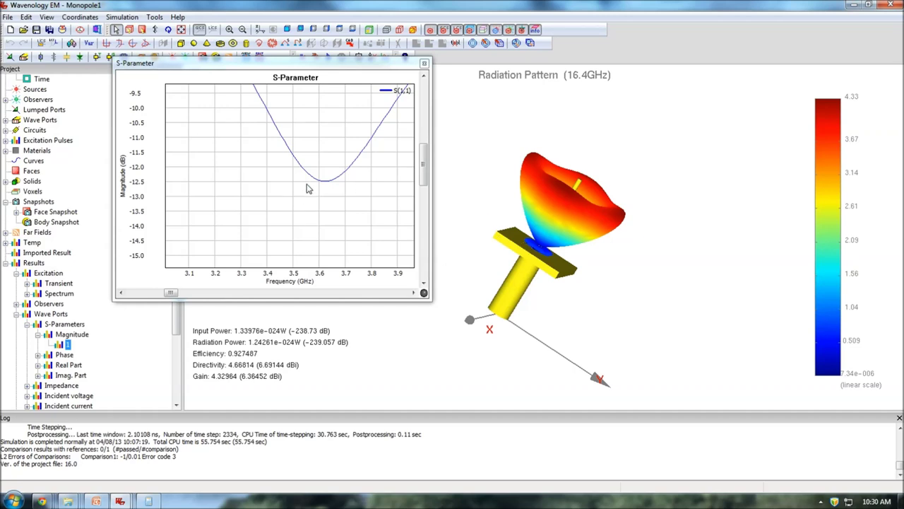
right_click(310, 182)
left_click(316, 256)
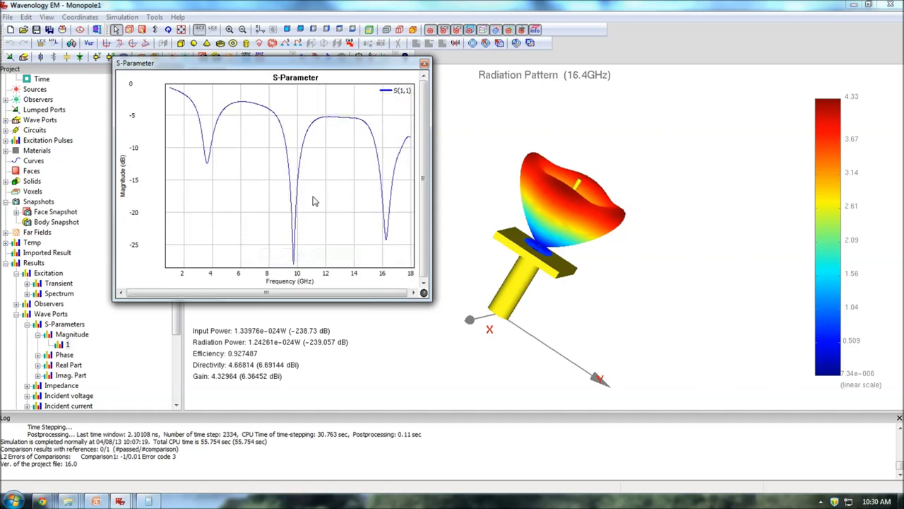
left_click(424, 64)
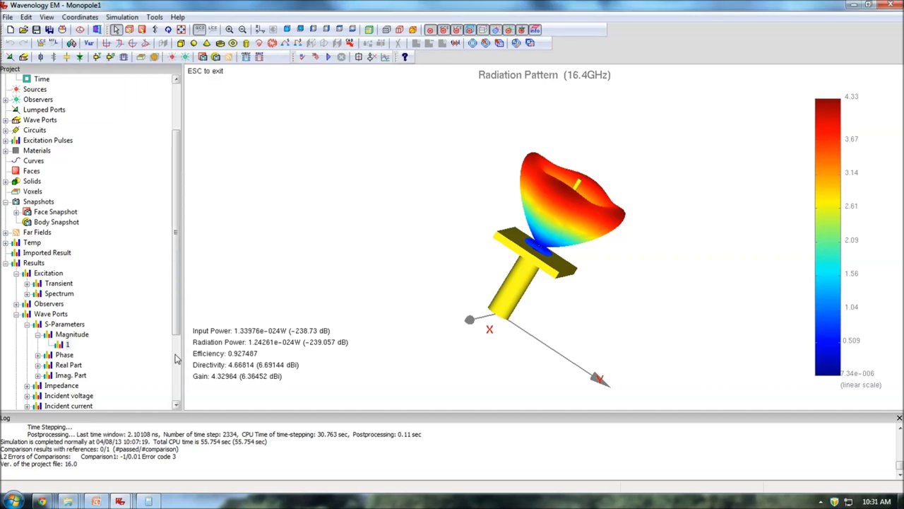
- Display the 3.63 GHz far-field radiation pattern and inspect it around the monopole from several angles
scroll(174, 360, "down", 3)
right_click(65, 376)
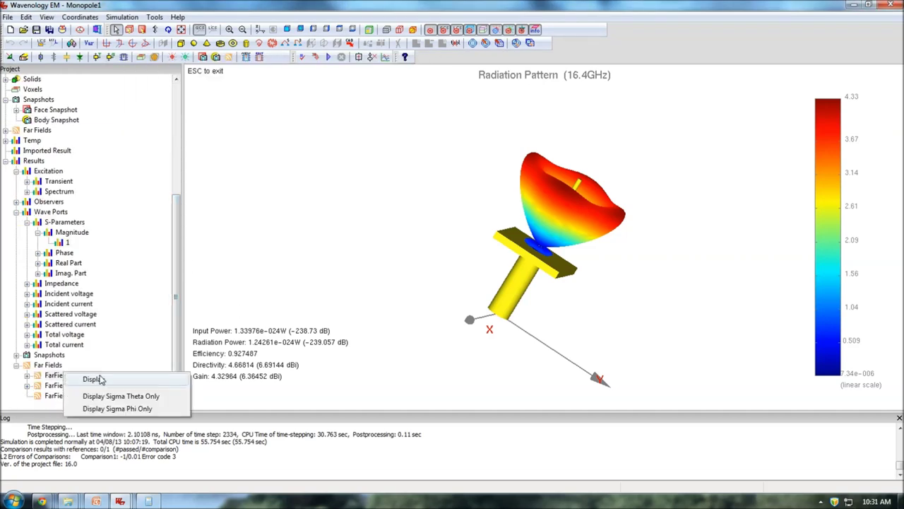
left_click(93, 379)
mouse_move(553, 308)
left_mouse_down()
mouse_move(632, 139)
mouse_move(514, 308)
mouse_move(551, 299)
left_mouse_up()
left_click_drag(603, 178, 646, 204)
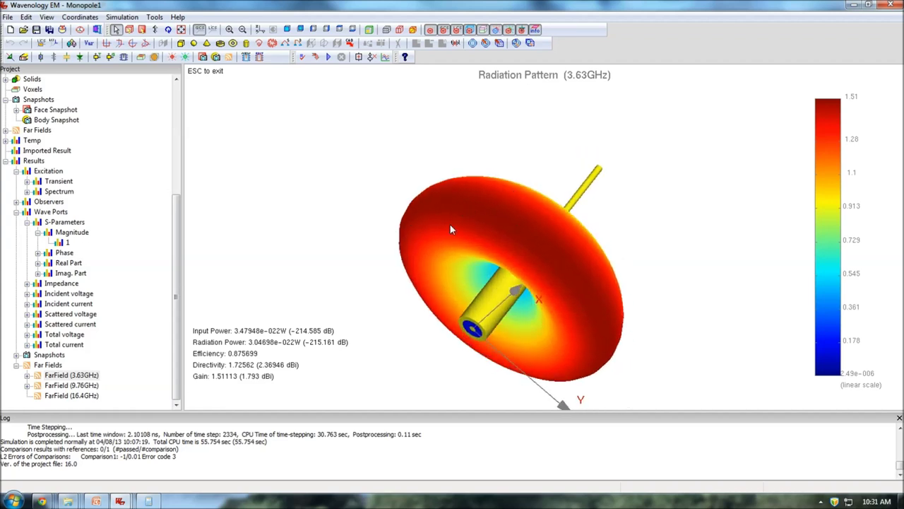
left_click_drag(654, 211, 566, 299)
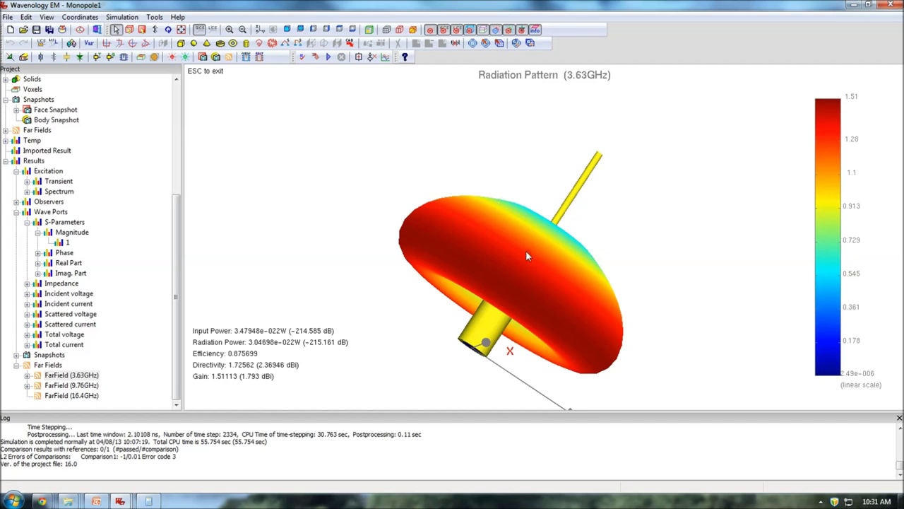
- Display the 9.76 GHz far-field radiation pattern and inspect its shape above the ground plate
left_click(76, 386)
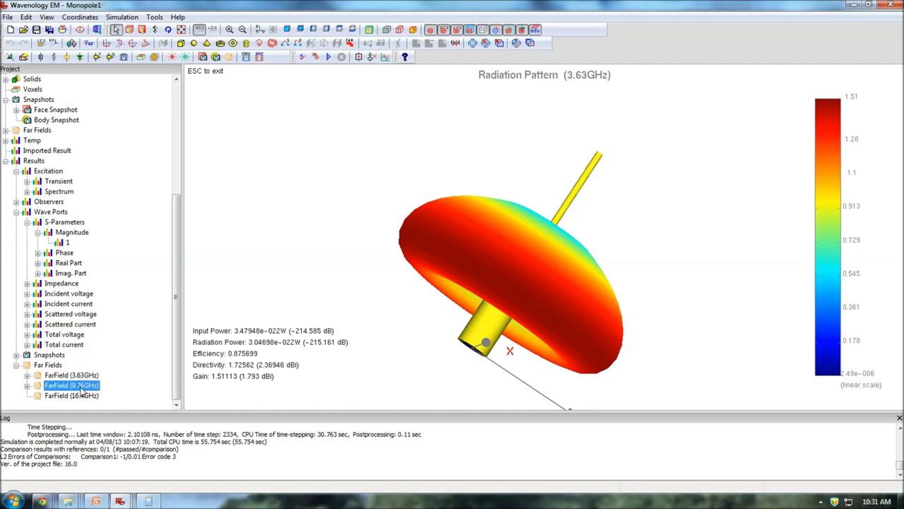
right_click(80, 386)
left_click(108, 394)
left_click_drag(468, 226, 540, 232)
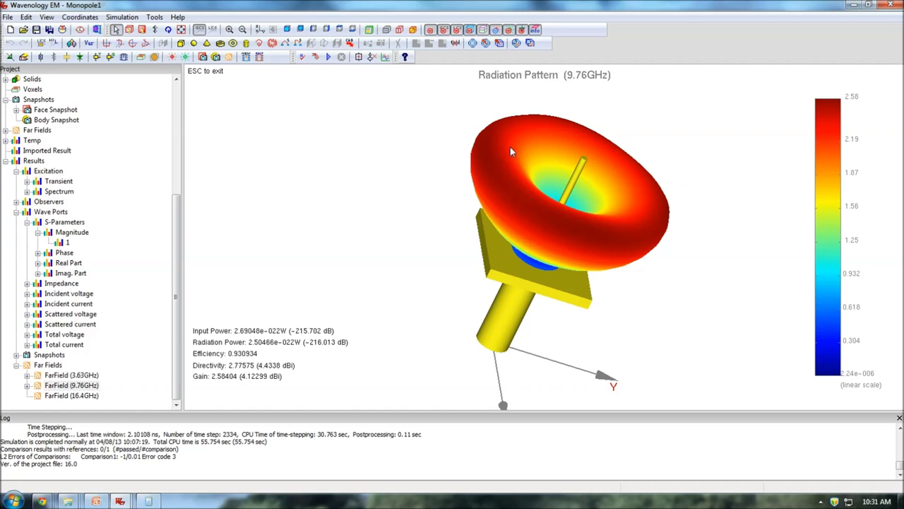
left_click_drag(579, 257, 769, 198)
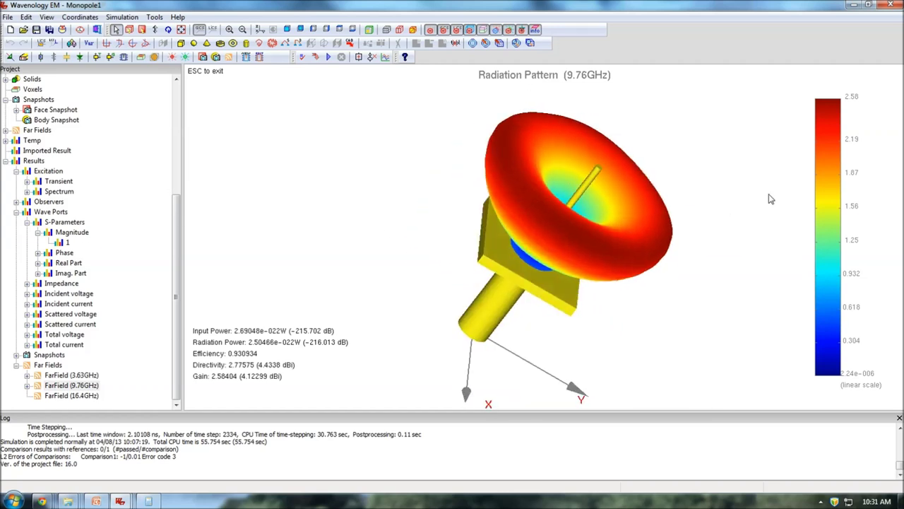
- Display the 16.4 GHz far-field radiation pattern and inspect it from the side and from above
left_click(88, 397)
right_click(89, 398)
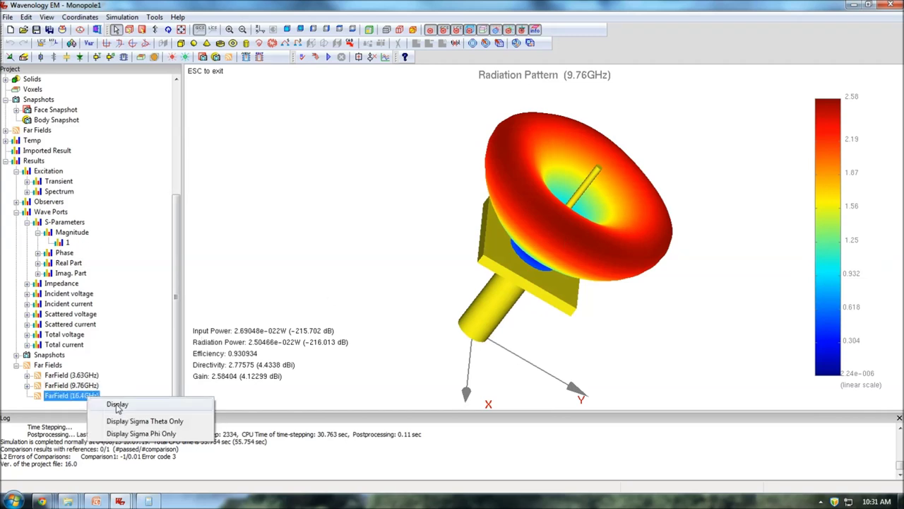
left_click(109, 404)
left_click_drag(664, 205, 732, 146)
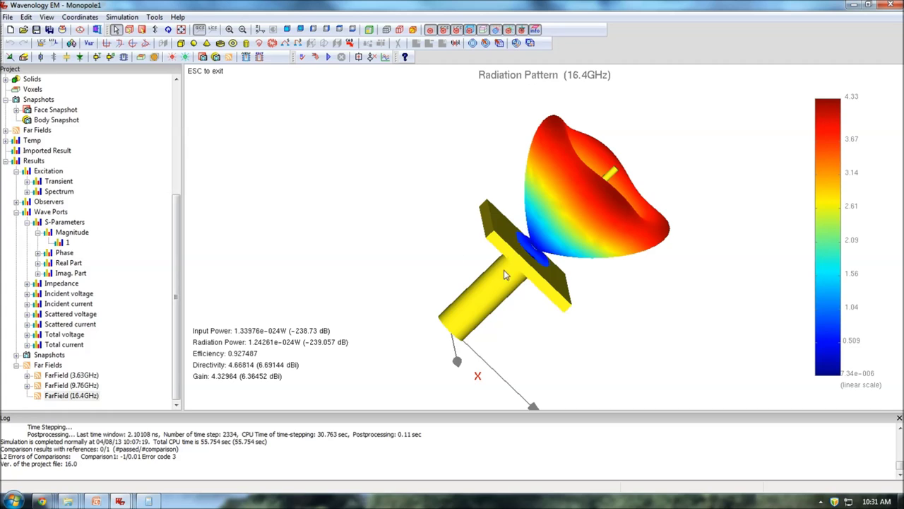
left_click_drag(643, 178, 344, 224)
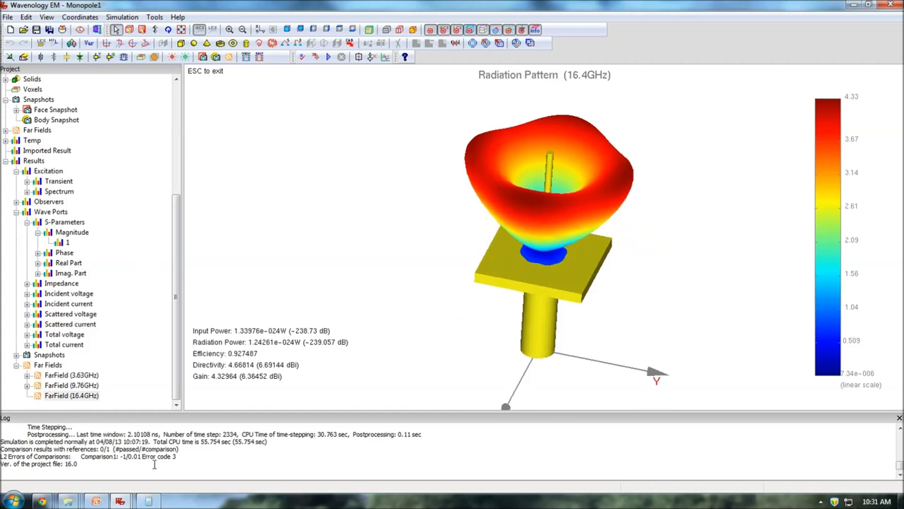
- Switch to the Monopole5 project and review its plate_size parameter sweep settings without changing them
left_click(120, 502)
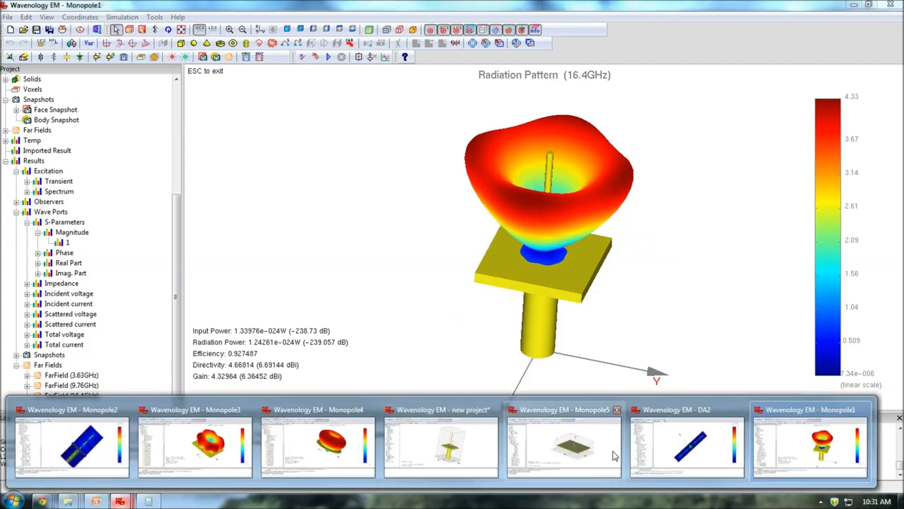
left_click(578, 449)
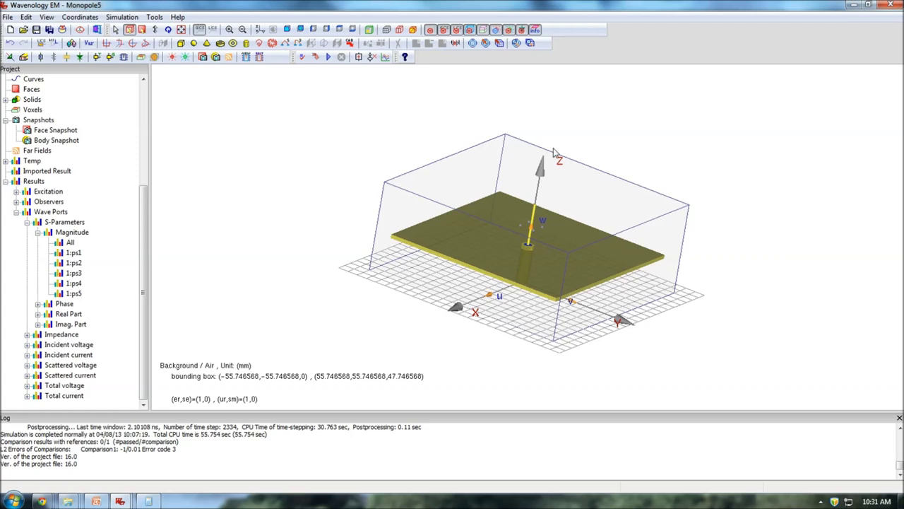
left_click_drag(556, 153, 356, 161)
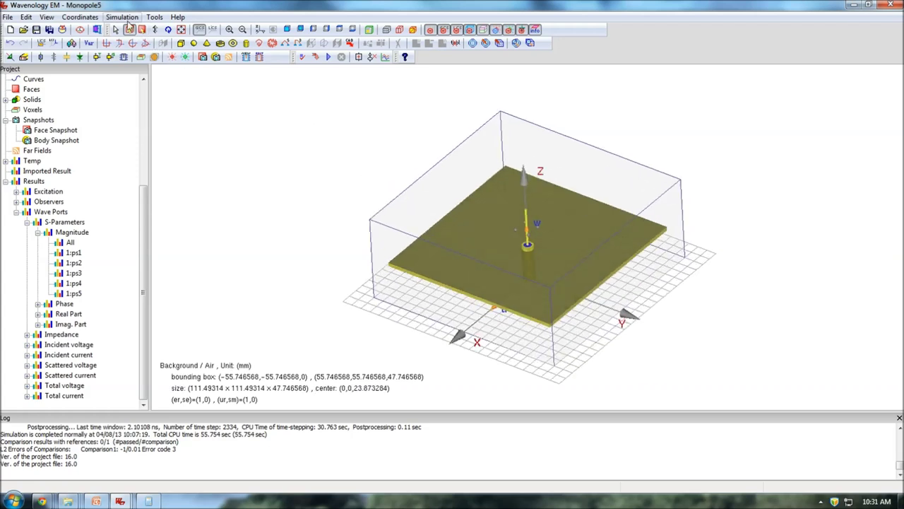
left_click(125, 18)
left_click(151, 181)
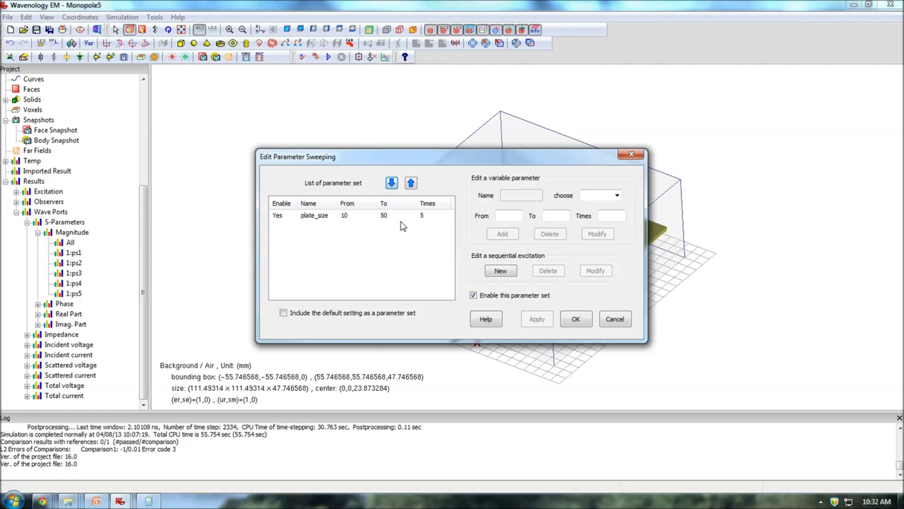
left_click(614, 320)
left_click_drag(476, 248, 519, 232)
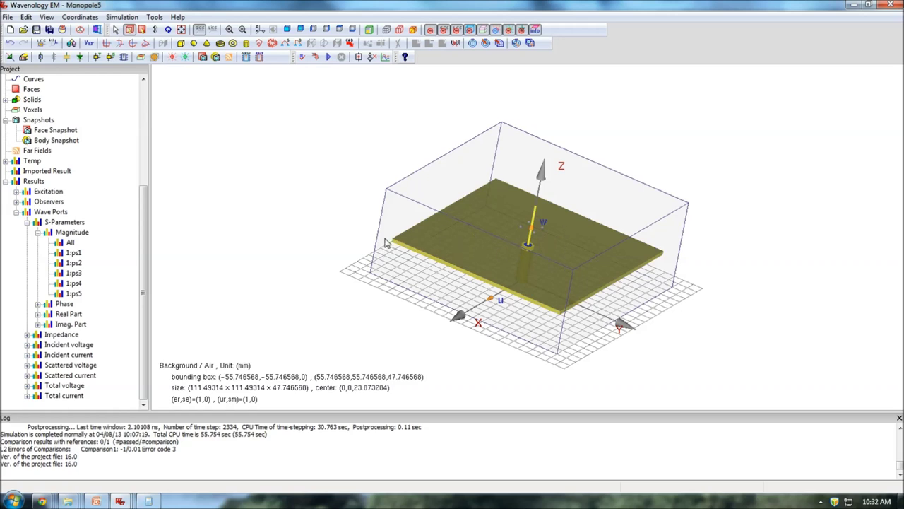
- Plot the S-parameter magnitude for all parameter sets and enlarge the resonance dip between about 9.1 and 10.2 GHz
double_click(71, 243)
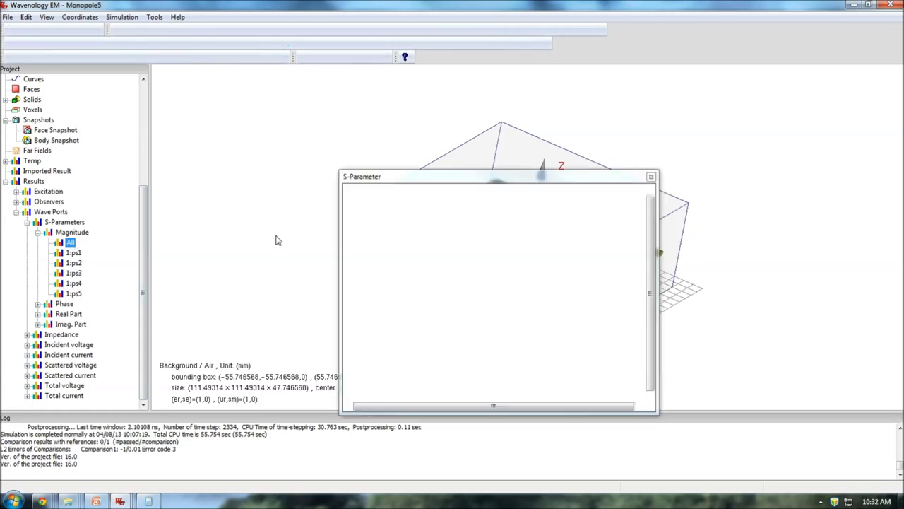
left_click_drag(593, 178, 345, 101)
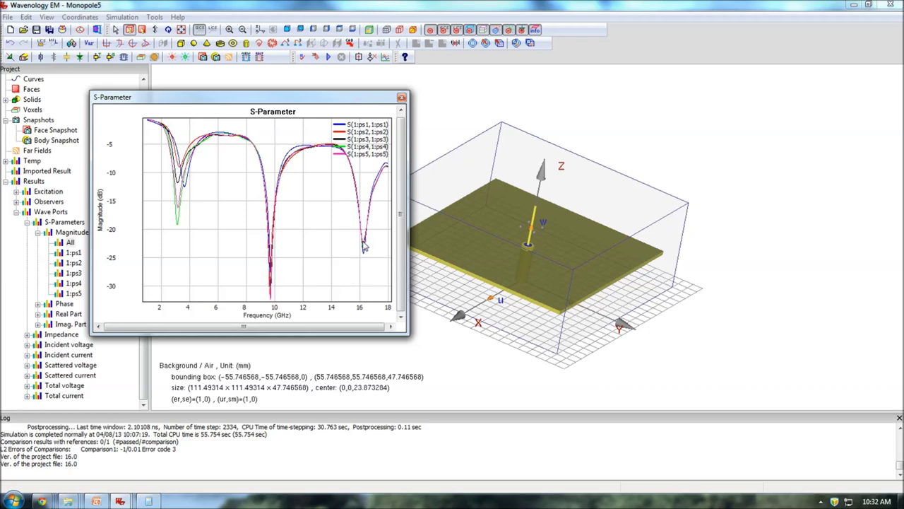
left_click_drag(236, 181, 299, 313)
left_click_drag(238, 284, 305, 136)
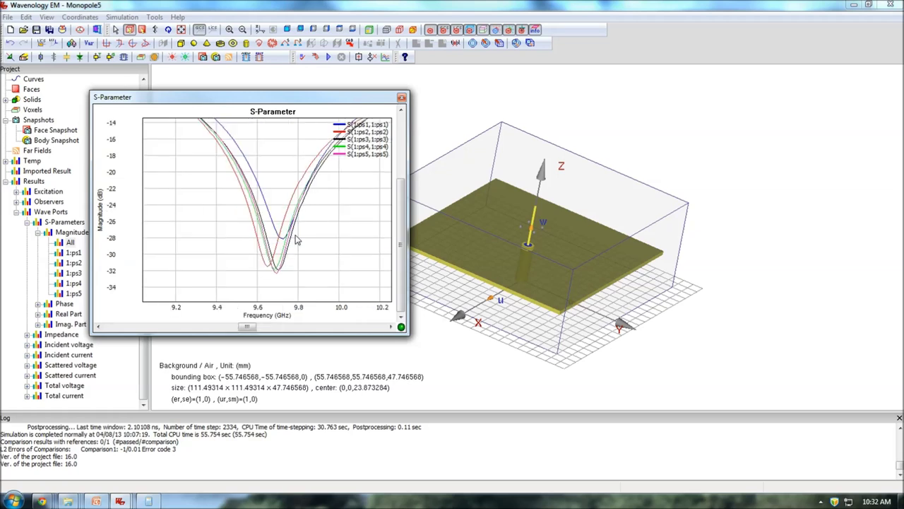
- Restore the S-parameter plot to its full frequency range, compare the sweep curves' resonance dips, and close the plot
right_click(257, 194)
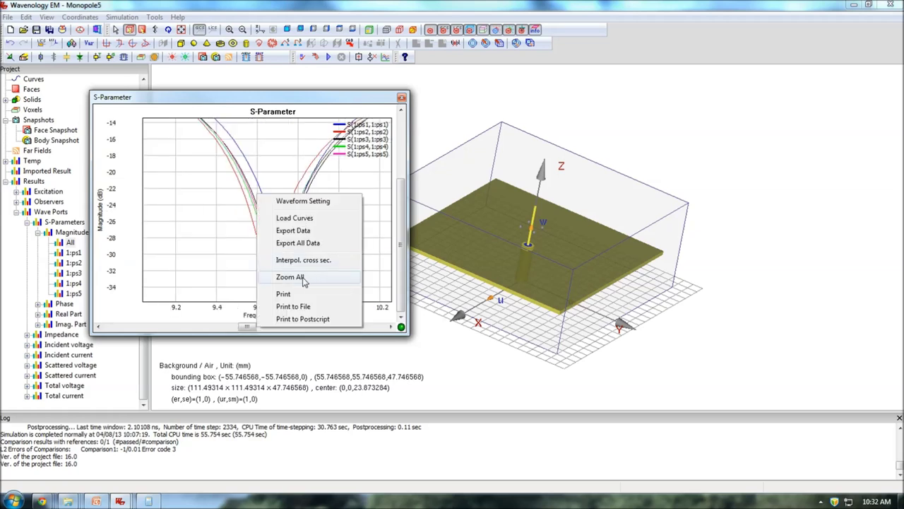
left_click(302, 277)
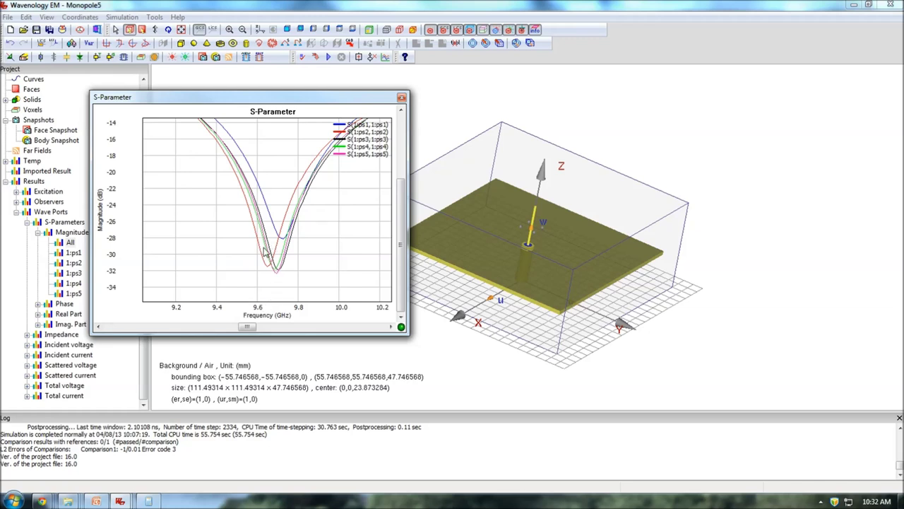
right_click(307, 224)
left_click(307, 292)
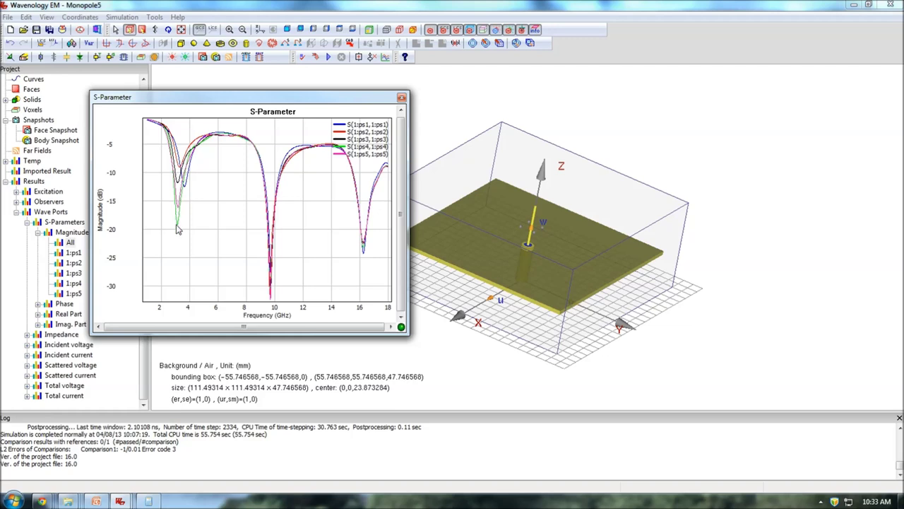
left_click(402, 97)
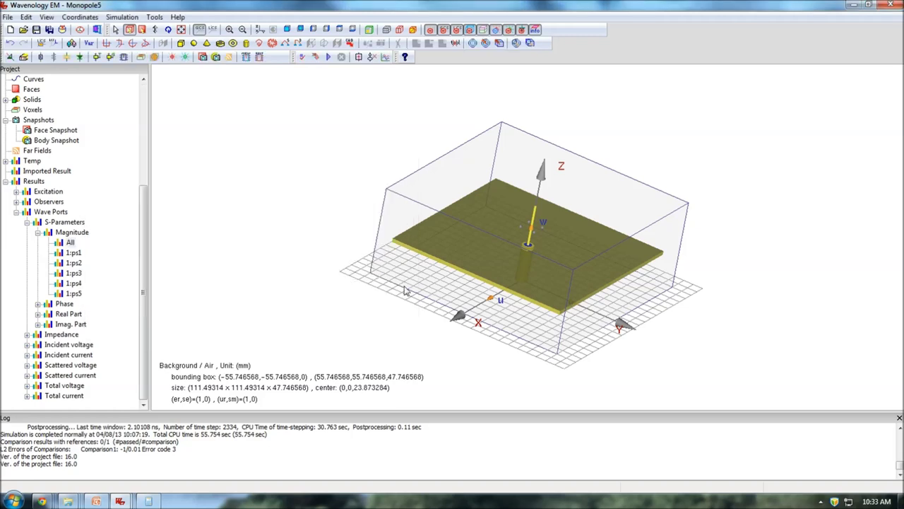
- Switch to the Monopole3 project and inspect its 3.2 GHz radiation pattern over the large ground plate
left_click_drag(592, 266, 577, 298)
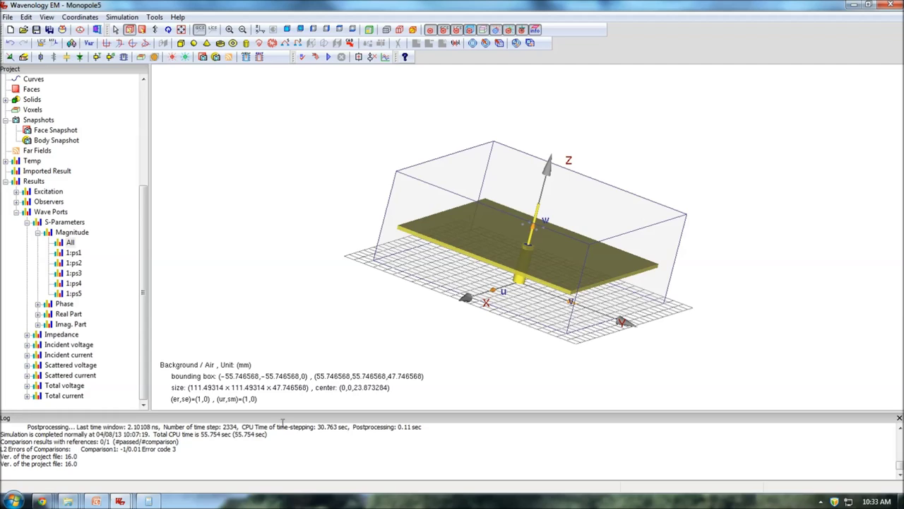
mouse_move(127, 501)
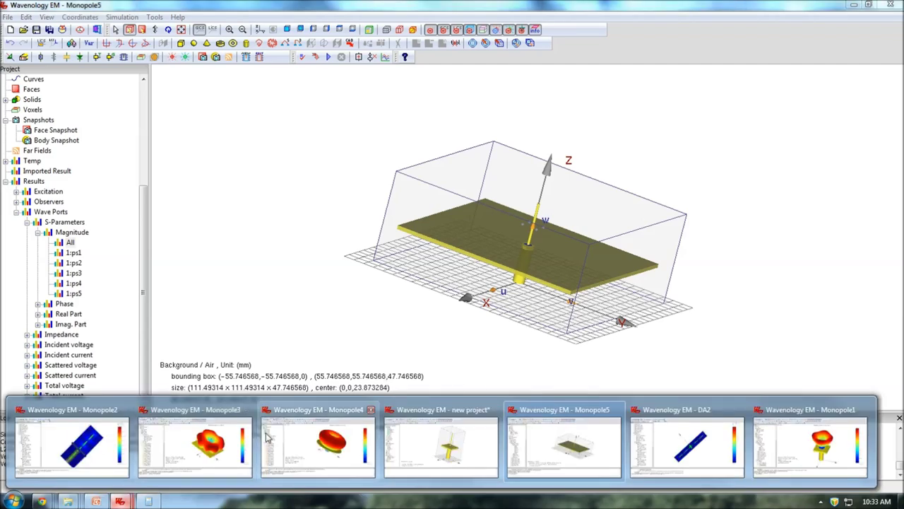
left_click(221, 438)
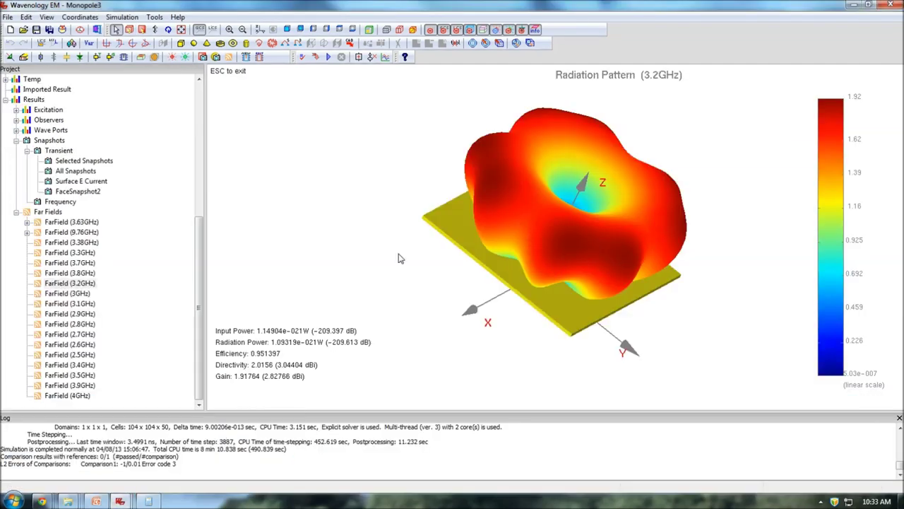
left_click_drag(668, 233, 688, 207)
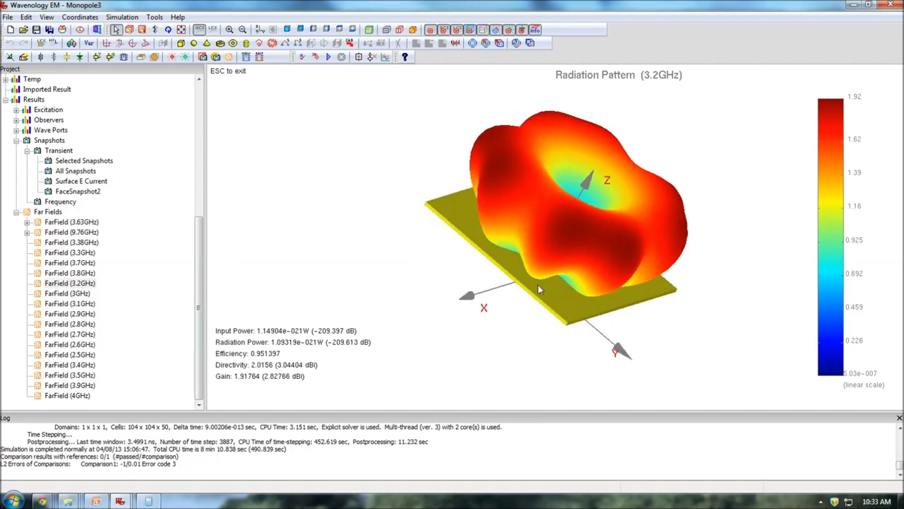
left_click_drag(590, 297, 499, 279)
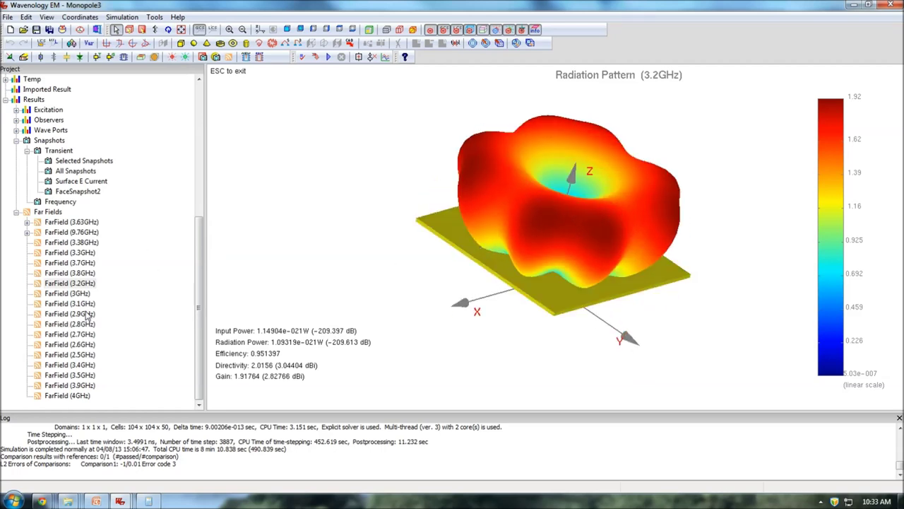
- Redisplay the 3.2 GHz far field and examine the pattern's lobes relative to the ground plate from above and obliquely
left_click(76, 284)
right_click(75, 286)
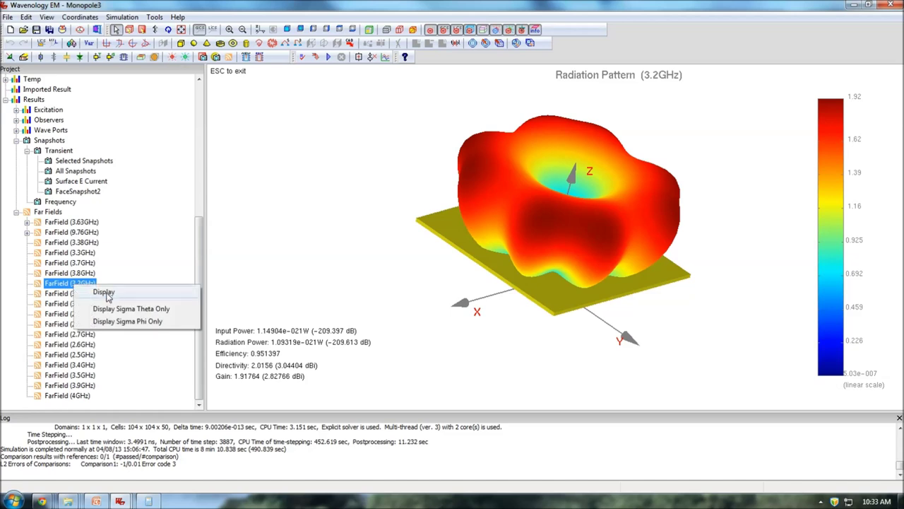
left_click(106, 291)
left_click_drag(610, 191, 520, 260)
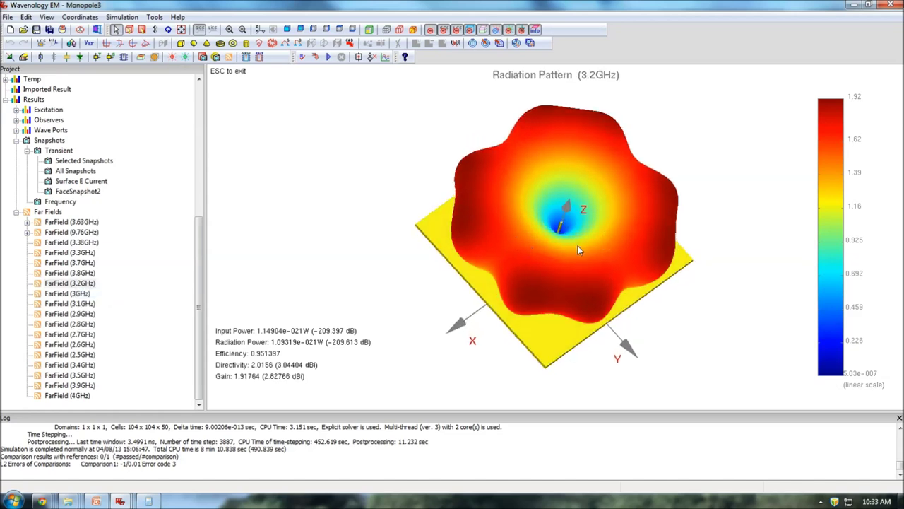
left_click_drag(565, 271, 539, 192)
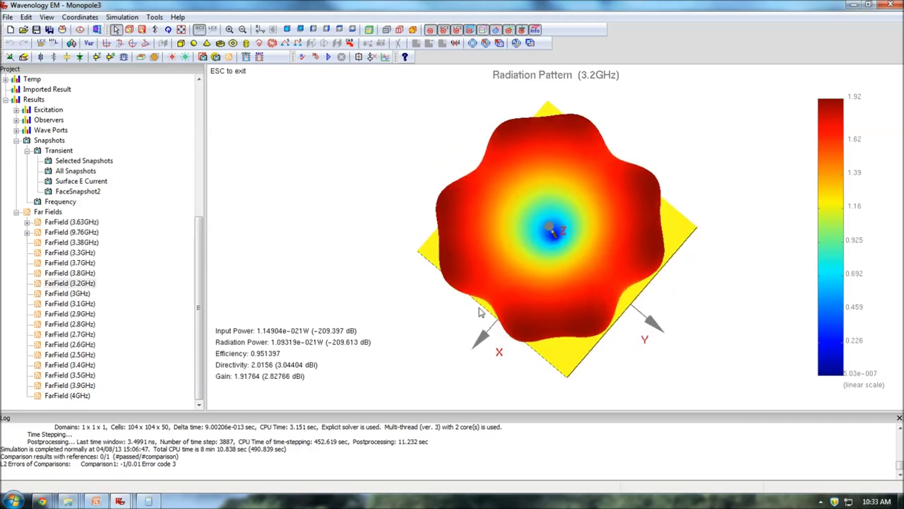
left_click_drag(678, 198, 760, 165)
left_click_drag(494, 137, 511, 227)
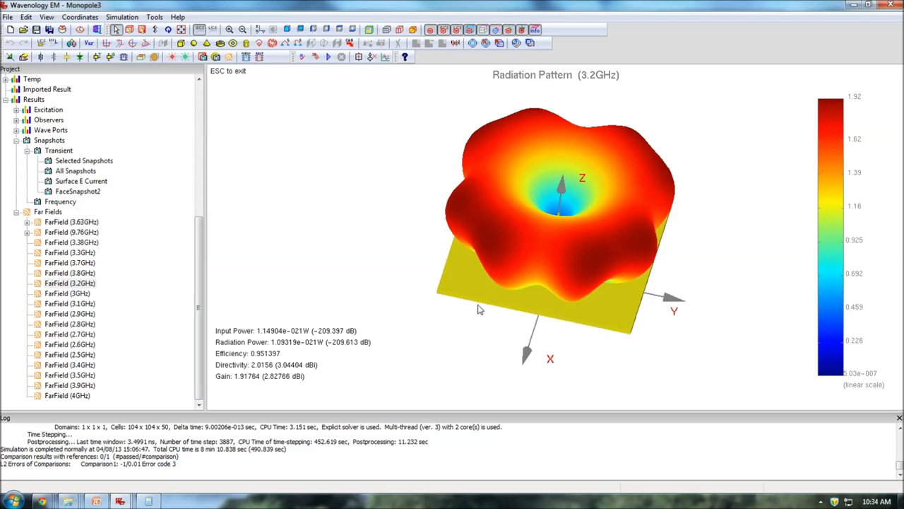
left_click_drag(690, 209, 631, 123)
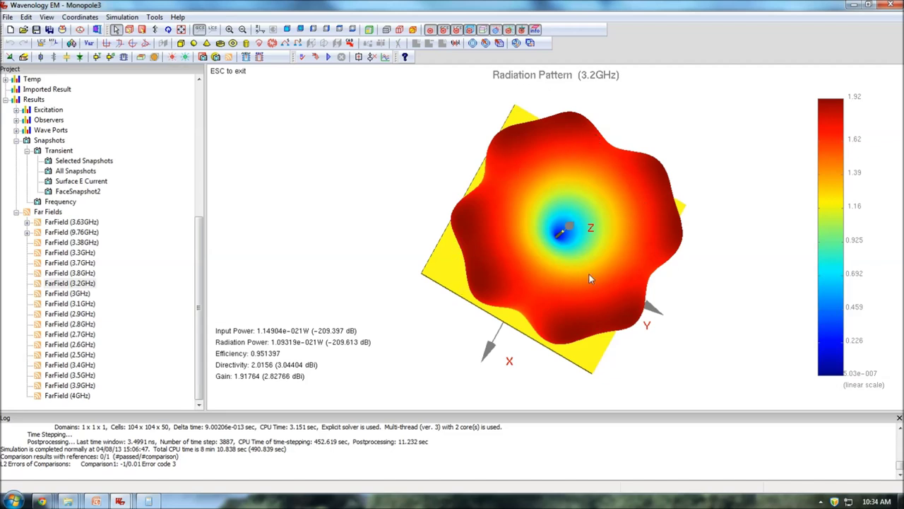
left_click_drag(606, 272, 565, 360)
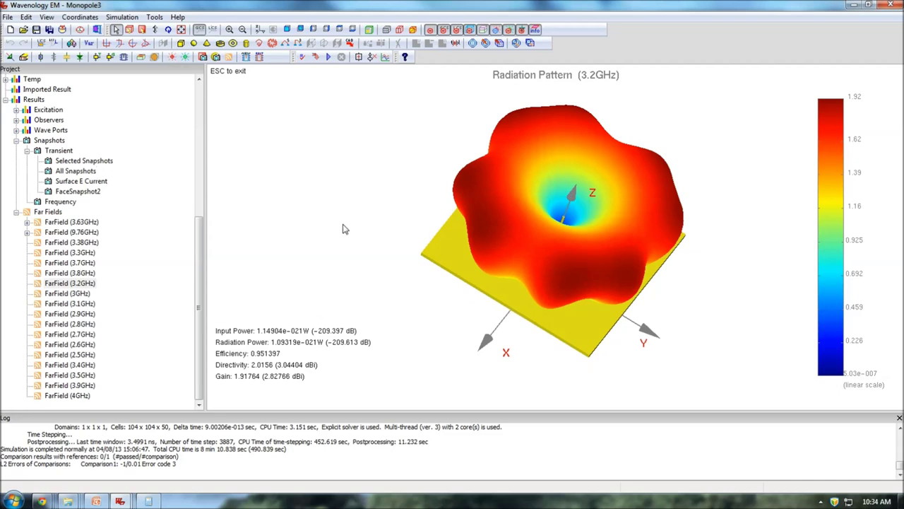
- Exit the radiation pattern and open all transient field snapshots, orienting the view toward the two snapshot planes
key("Escape")
left_click(76, 171)
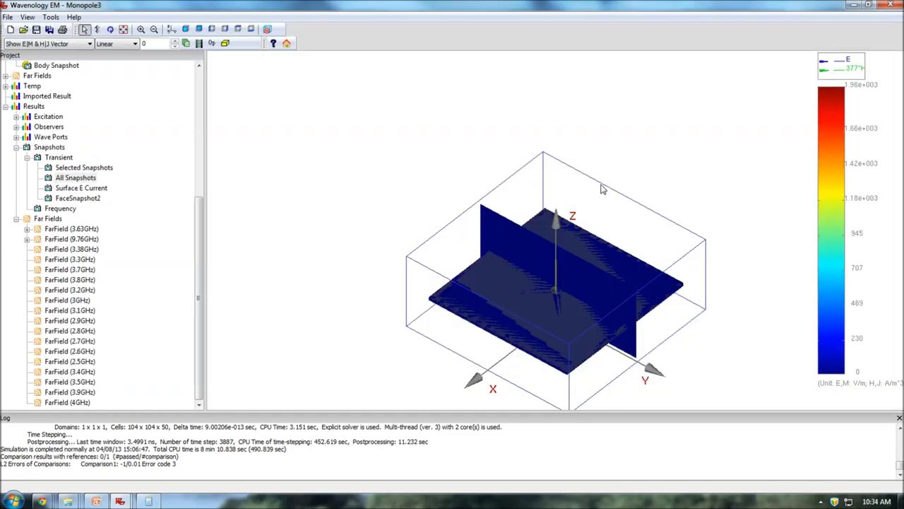
left_click_drag(603, 190, 486, 186)
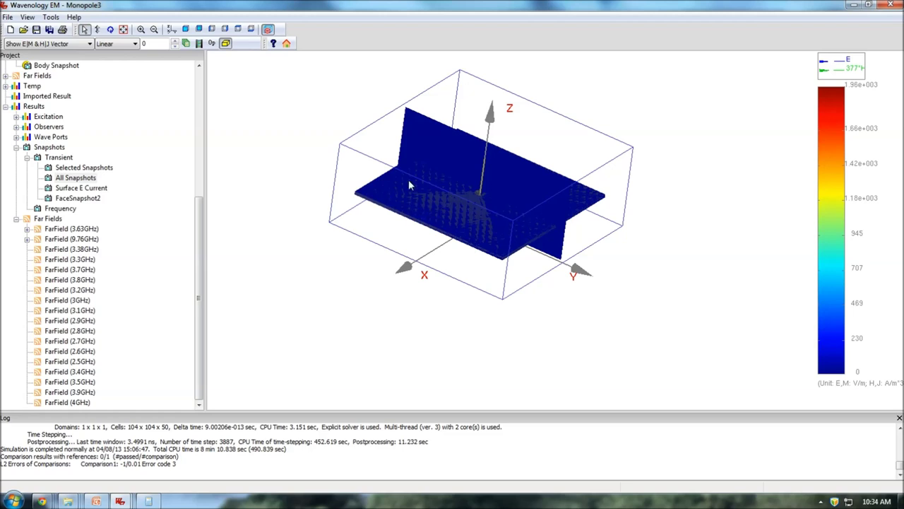
- Set the snapshot colour scale to Log and the vector display to Hide Field Vector
left_click(119, 44)
left_click(118, 64)
left_click(78, 43)
left_click(57, 77)
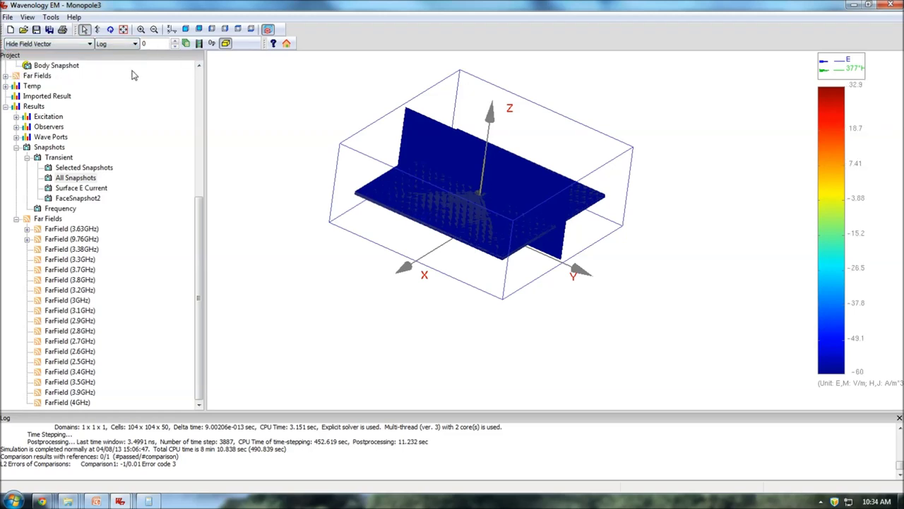
- Advance the transient field snapshots to frame 30, examining the wave propagation over the ground plate from different angles
left_click(175, 41)
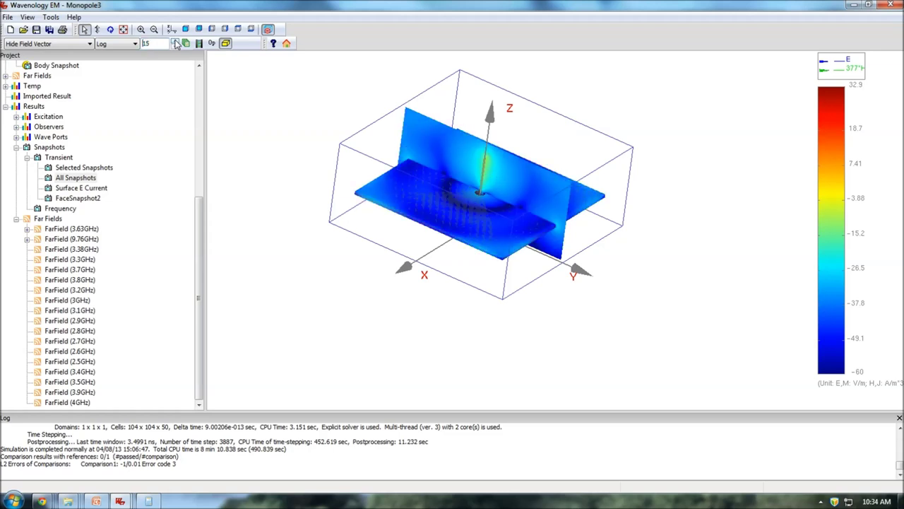
left_click_drag(495, 204, 498, 270)
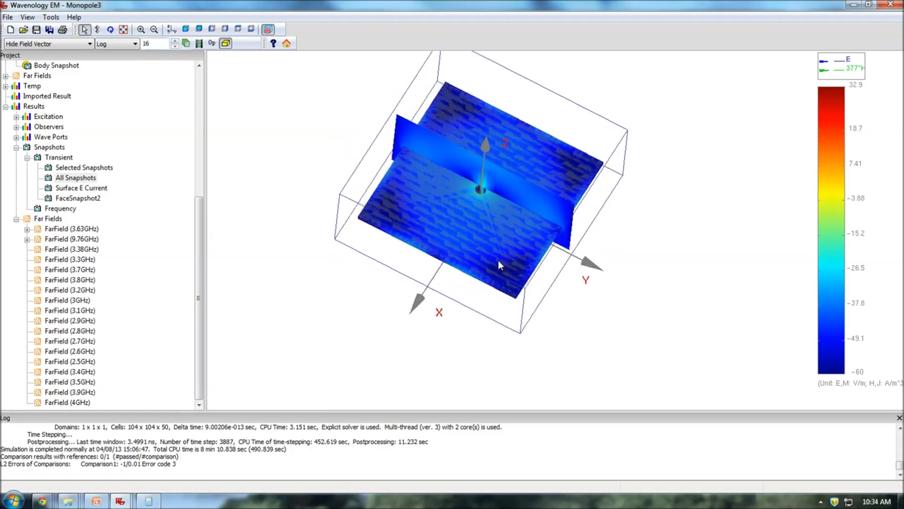
left_click(177, 44)
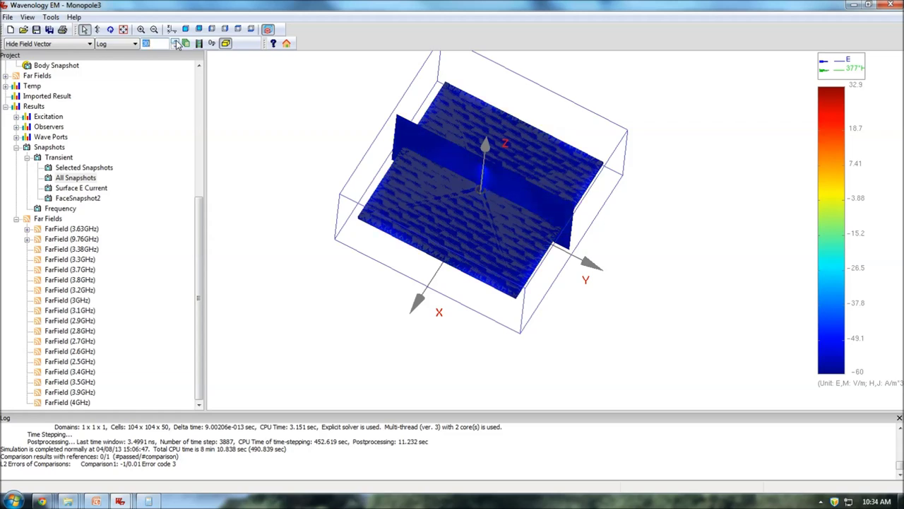
left_click_drag(524, 246, 576, 234)
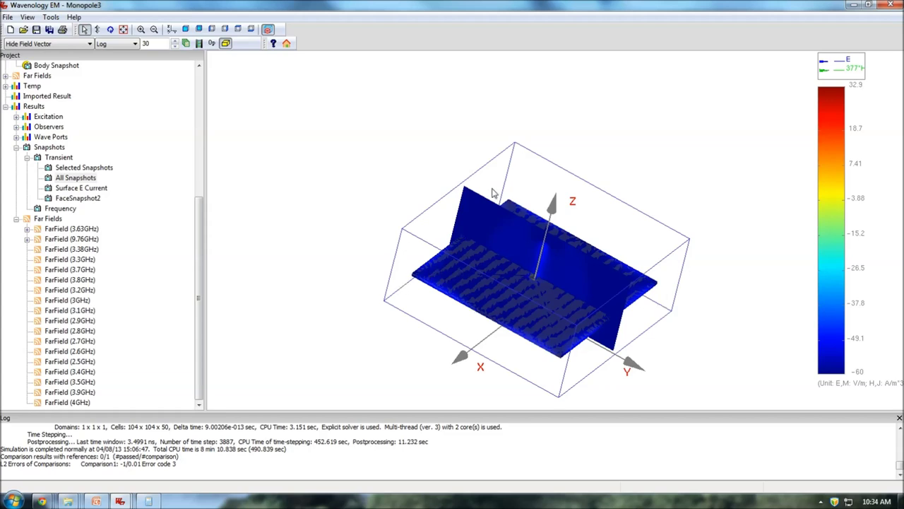
- Switch to the Monopole4 project and exit its radiation pattern to inspect the circular ground plate model
left_click(120, 501)
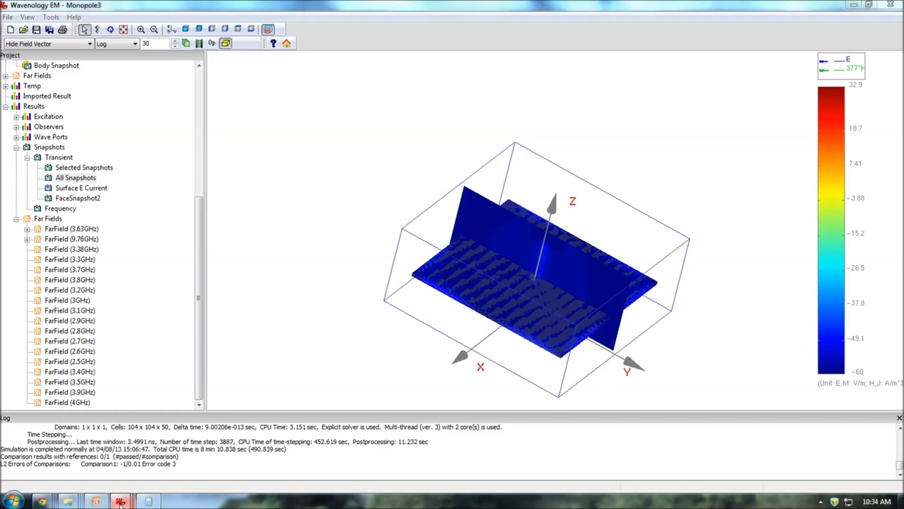
left_click(332, 433)
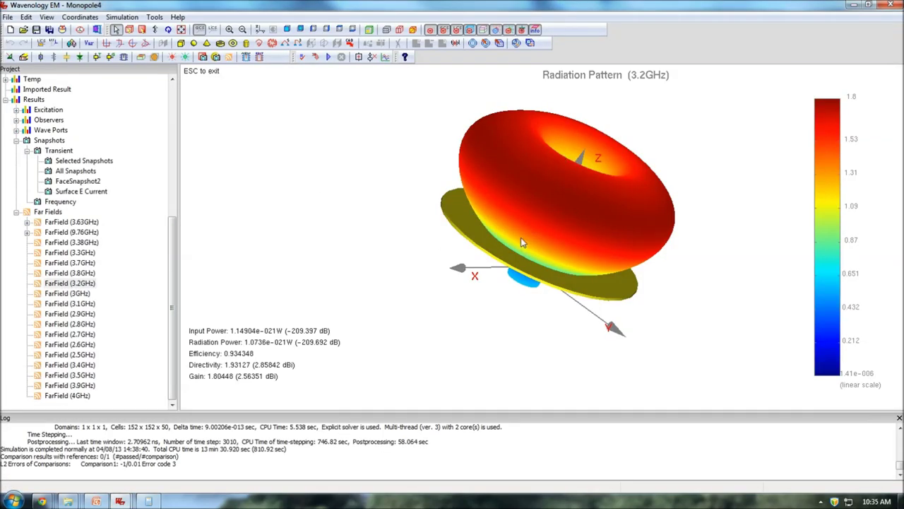
key("Escape")
left_click_drag(573, 289, 607, 334)
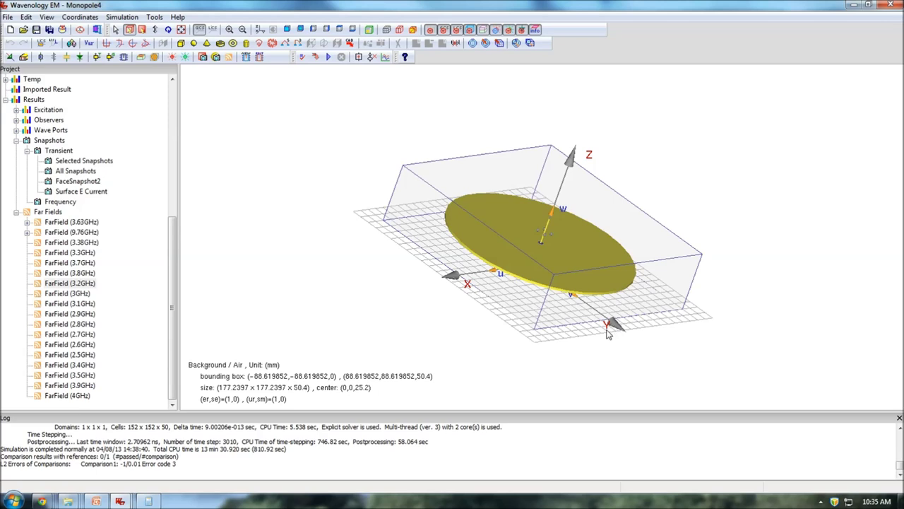
- Display the 3.2 GHz far field and examine the pattern over the circular ground plate from above, edge-on and obliquely
right_click(81, 284)
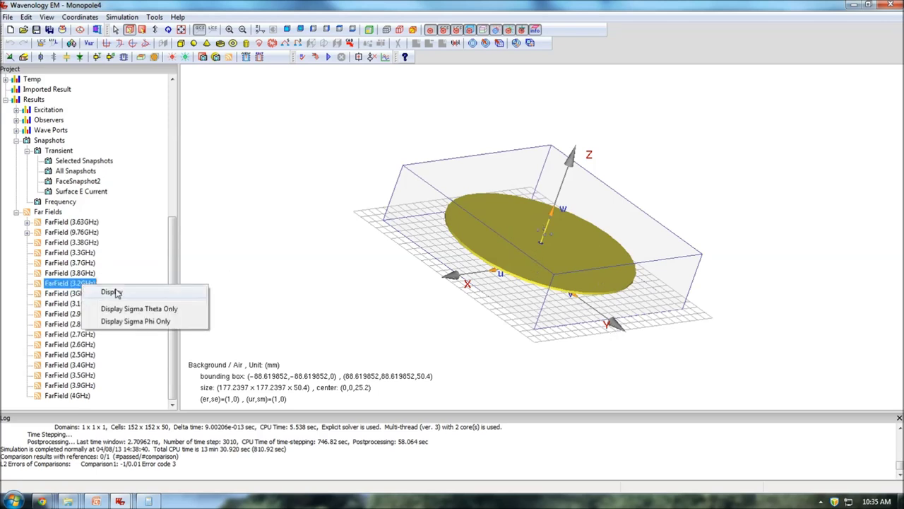
left_click(113, 291)
left_click_drag(640, 164, 565, 283)
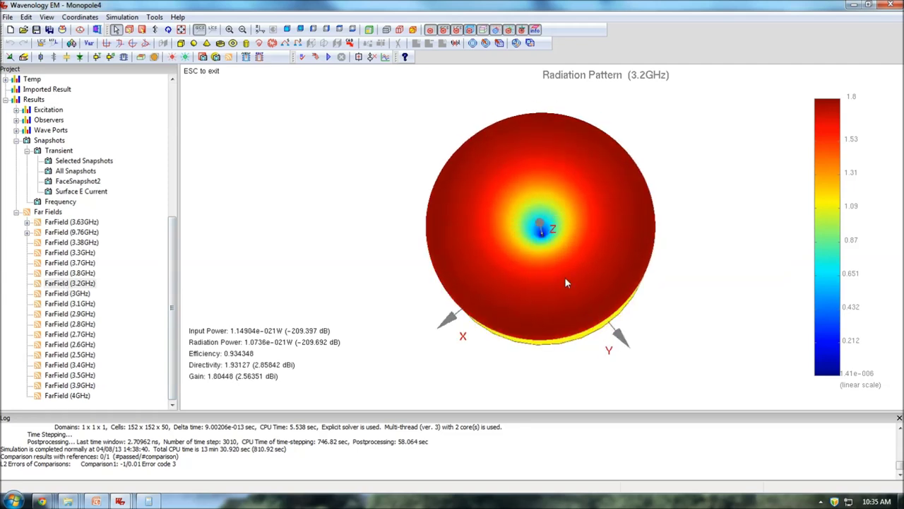
left_click_drag(638, 236, 539, 228)
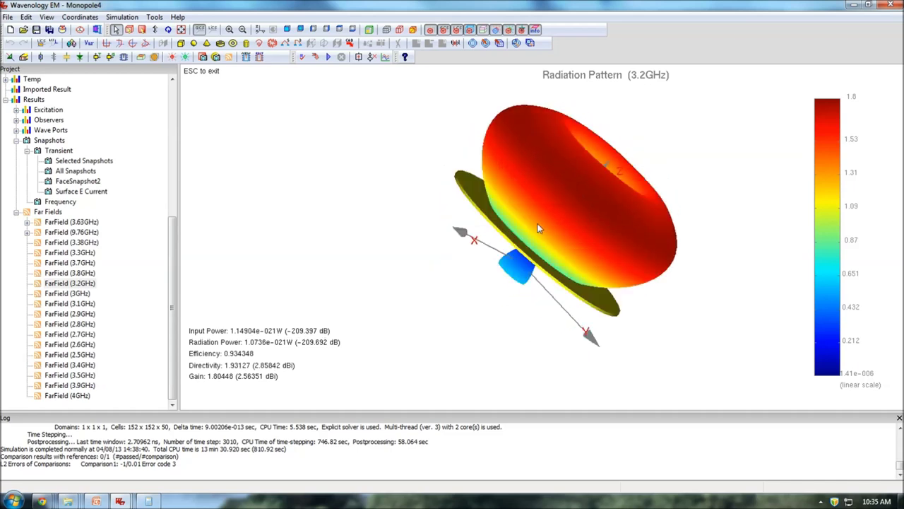
left_click_drag(619, 181, 517, 260)
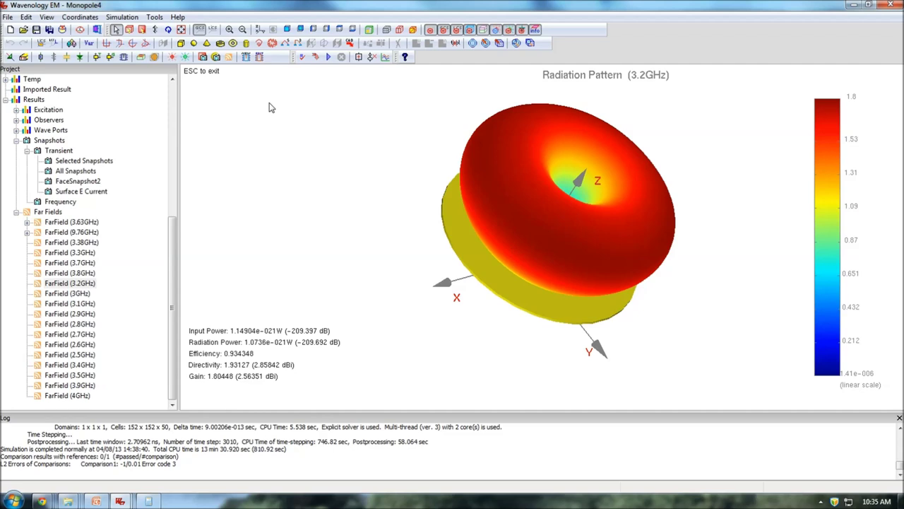
- Exit the radiation pattern, open all transient field snapshots and set their colour scale to Log
key("Escape")
double_click(84, 172)
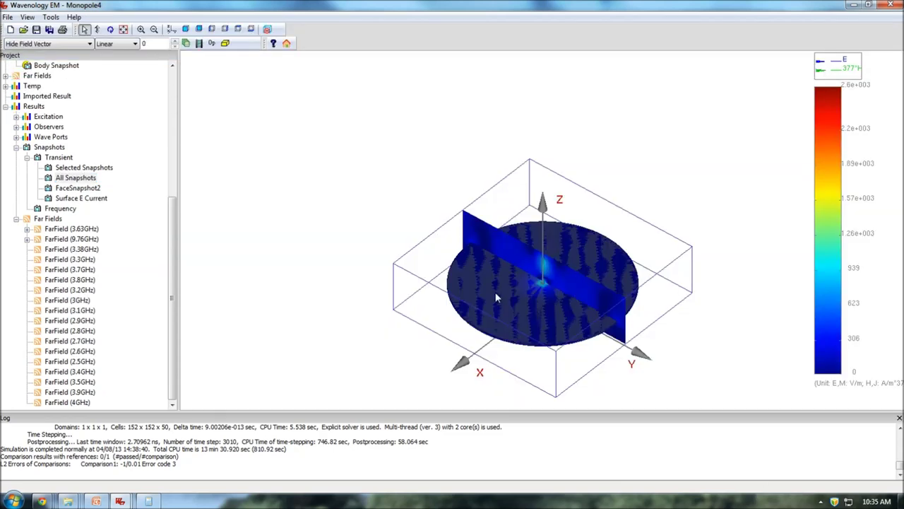
left_click_drag(496, 298, 548, 186)
left_click(122, 45)
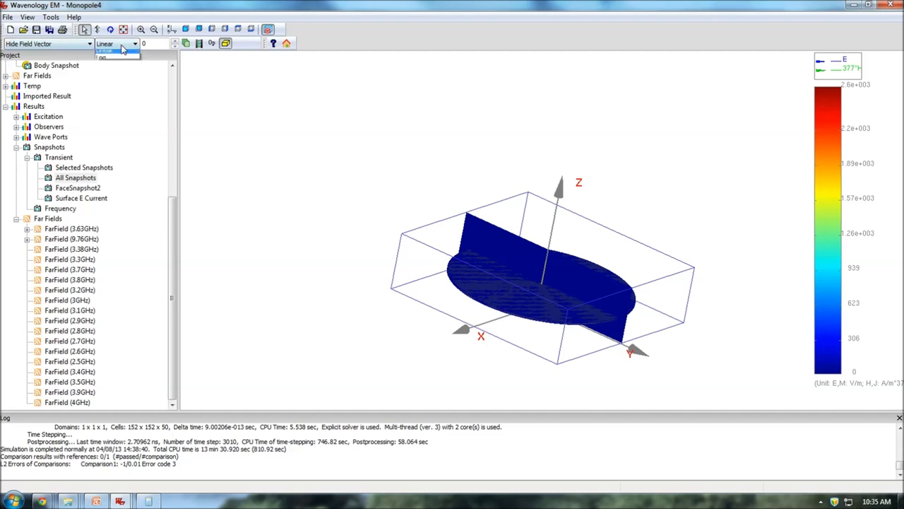
left_click(106, 58)
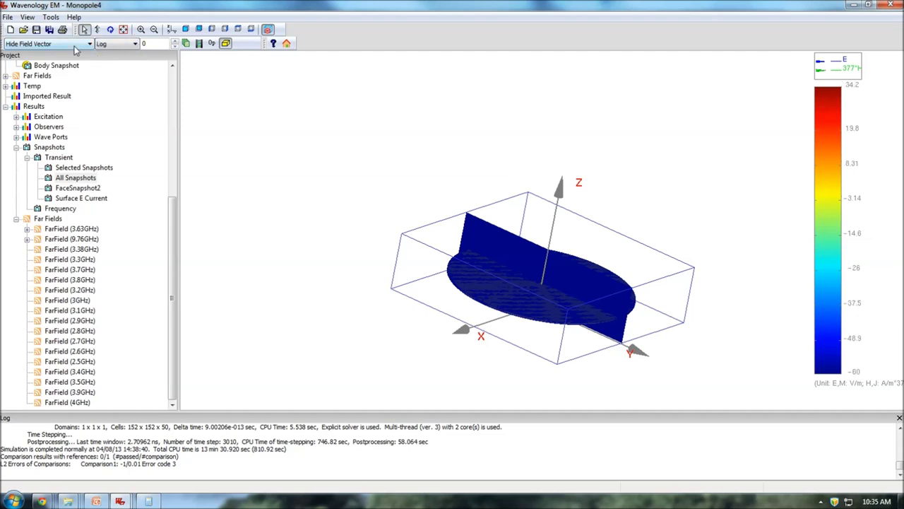
- Advance the transient snapshots to frame 34, examining how the field spreads across the circular plate and vertical plane
left_click(175, 41)
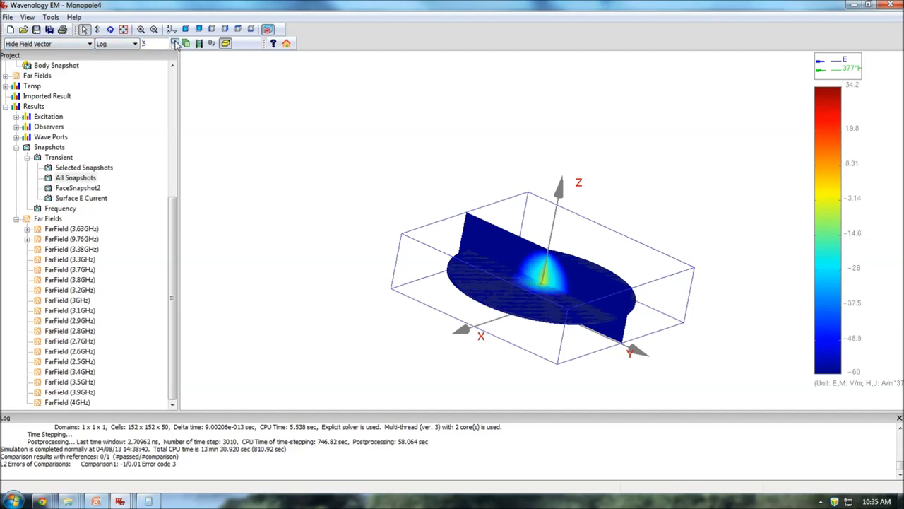
left_click(176, 41)
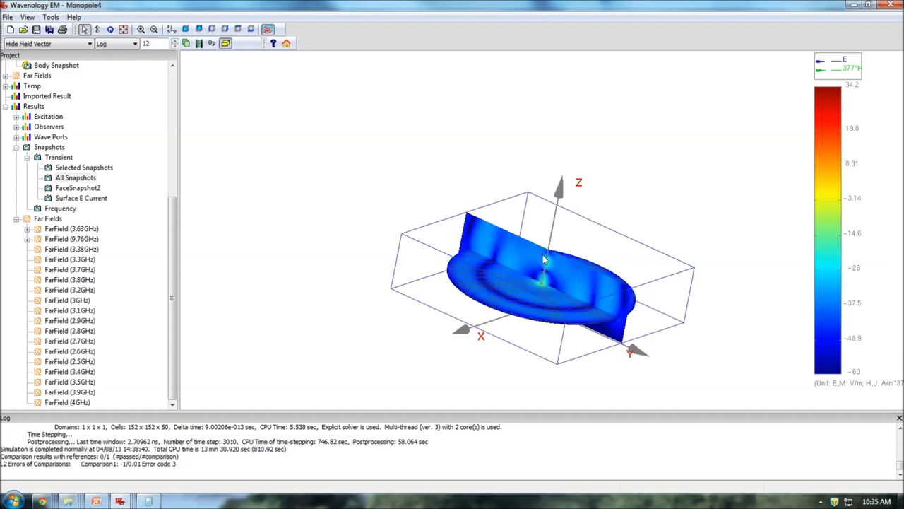
left_click(175, 41)
left_click(175, 41)
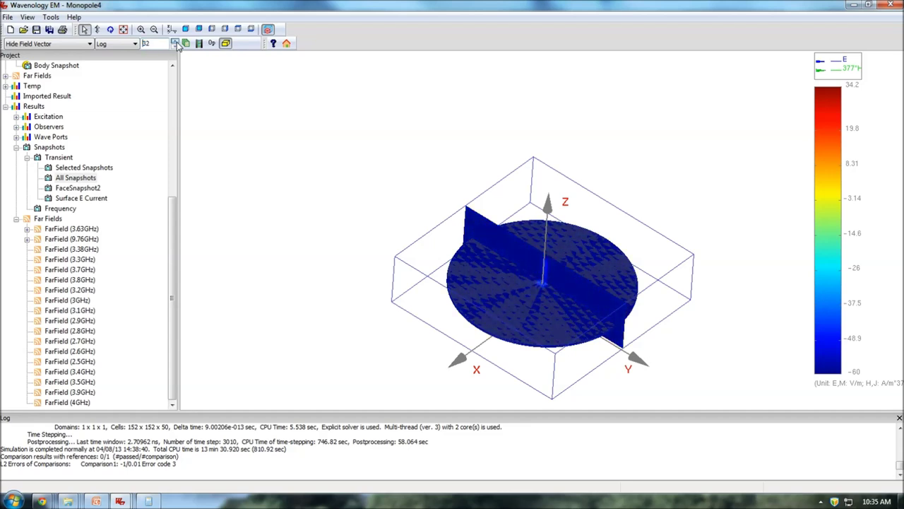
left_click_drag(598, 319, 573, 230)
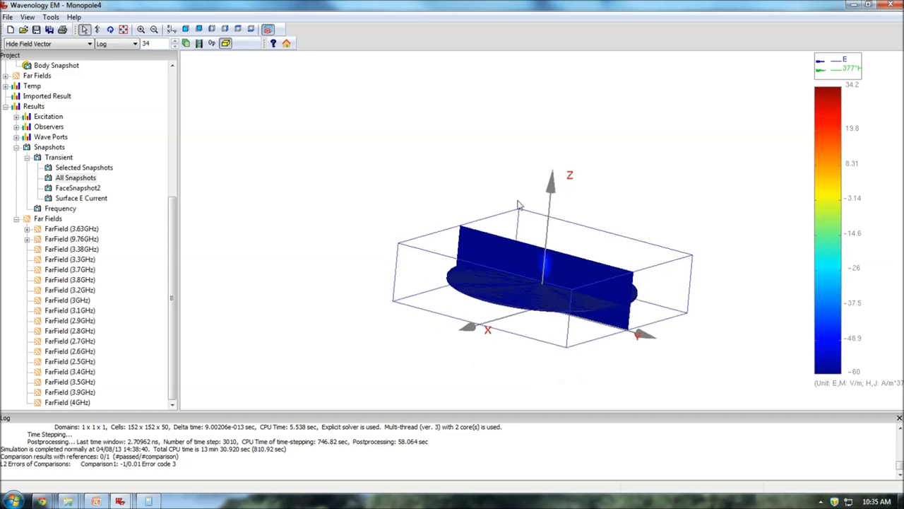
- Take a last oblique look at the circular plate's field snapshot and switch to the 20130407_ImageTheory.pptx presentation in PowerPoint
left_click(120, 501)
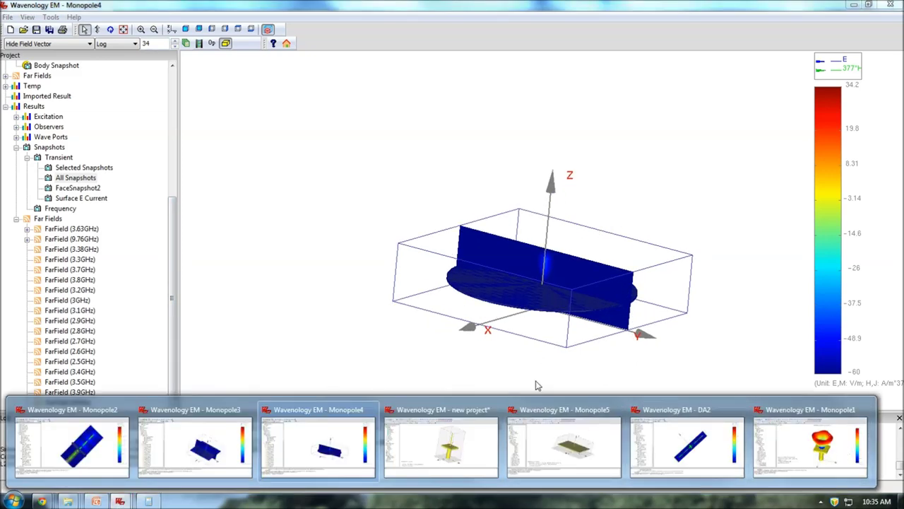
left_click_drag(574, 217, 436, 303)
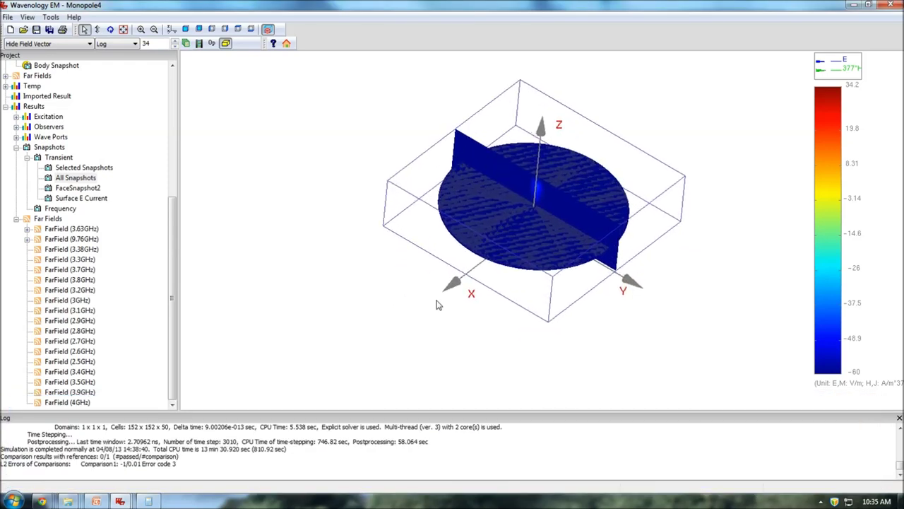
left_click(96, 501)
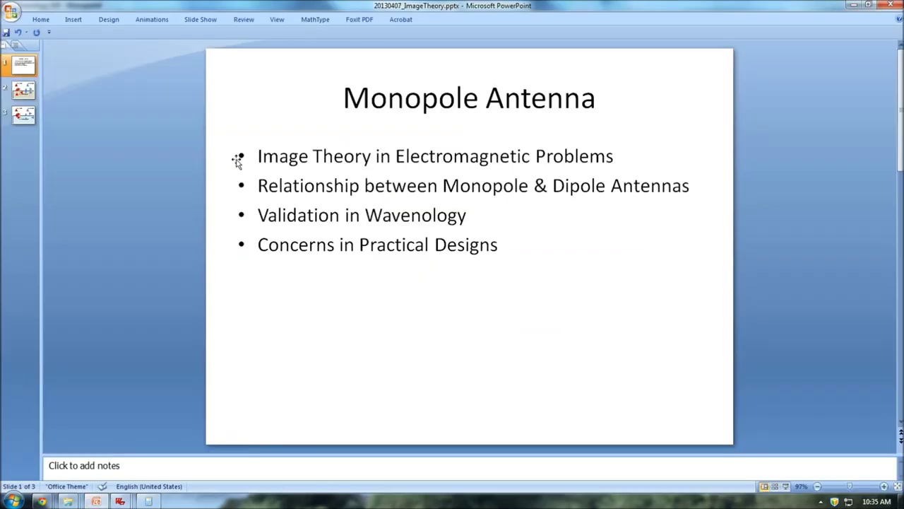